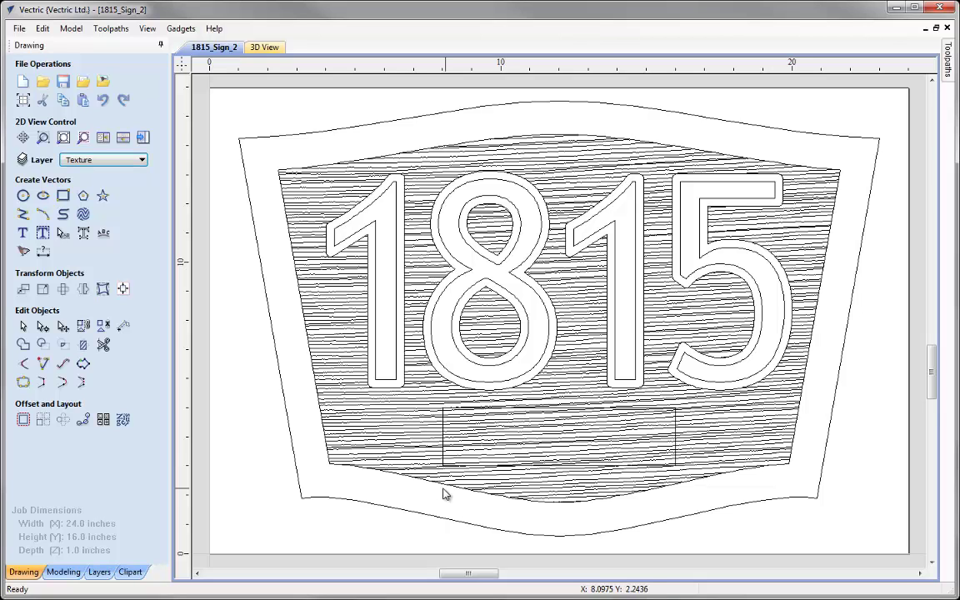
- Switch to the toolpath commands, accept the current material setup, and show the 2D and 3D views side by side
{"action": "left_click", "coordinate": [142, 138]}
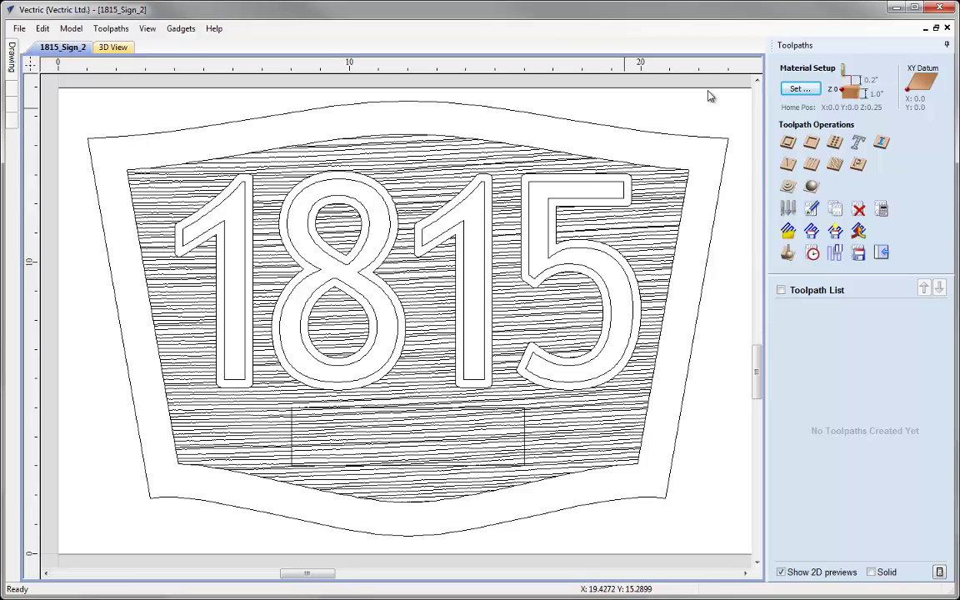
{"action": "left_click", "coordinate": [798, 89]}
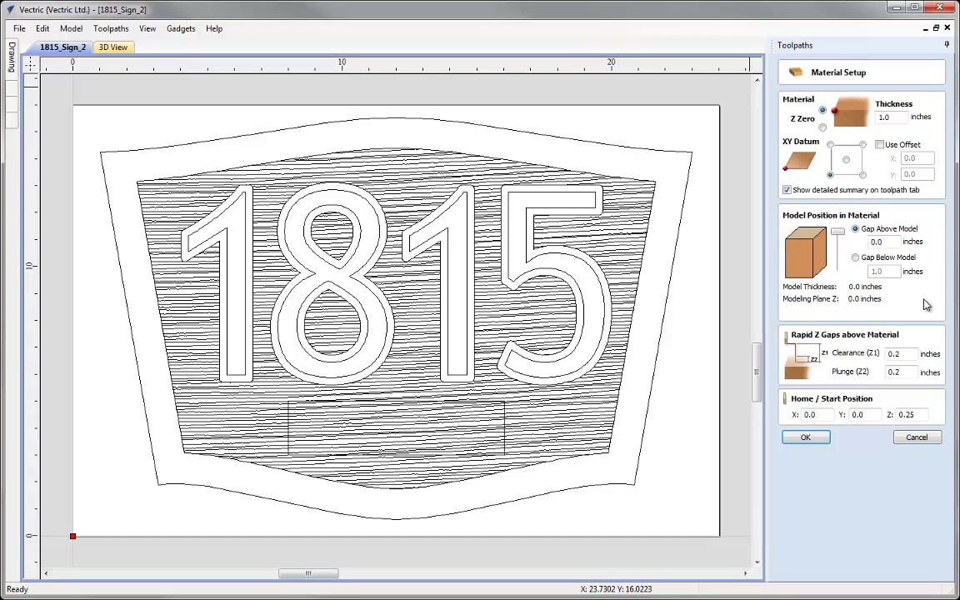
{"action": "left_click", "coordinate": [805, 438]}
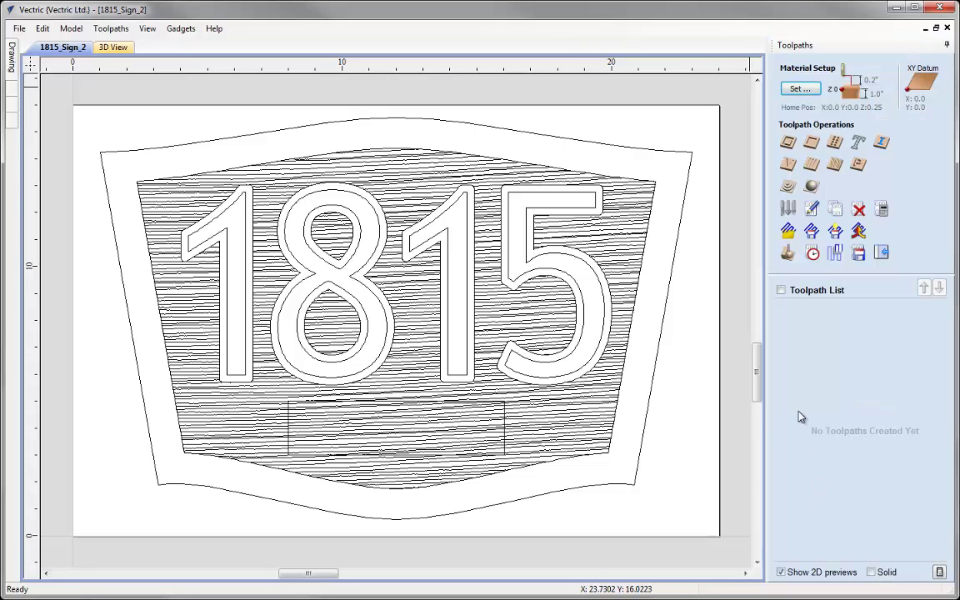
{"action": "key", "text": "F4"}
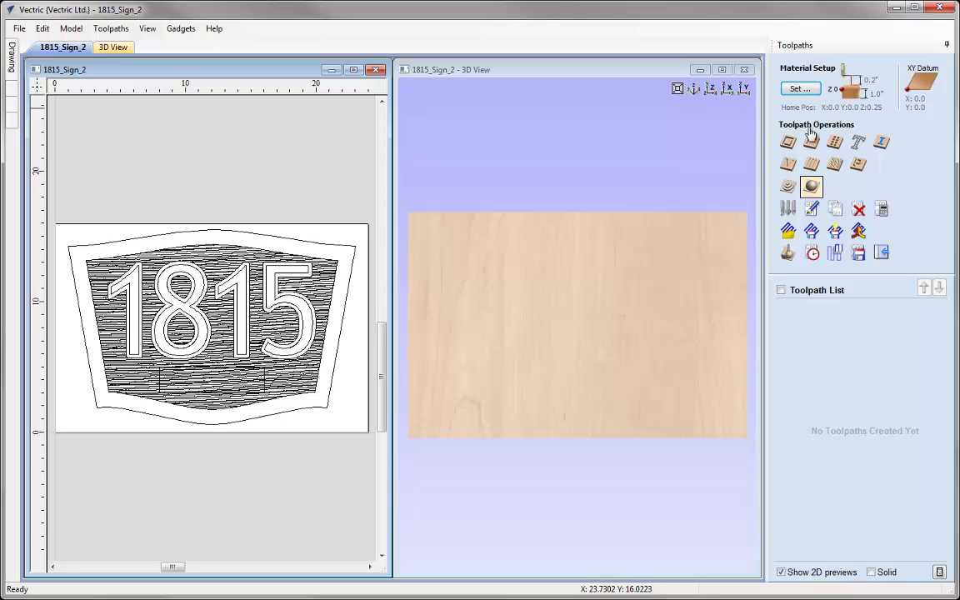
- Start a texture toolpath with the V-Bit (90 deg 1.25"), start depth 0, using selected vectors as the pattern
{"action": "left_click", "coordinate": [834, 167]}
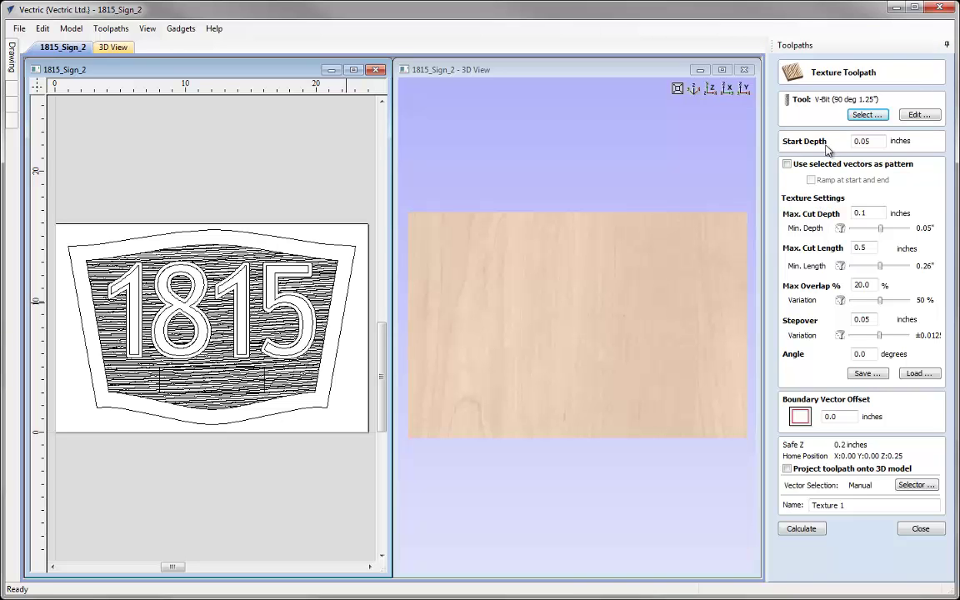
{"action": "left_click", "coordinate": [865, 115]}
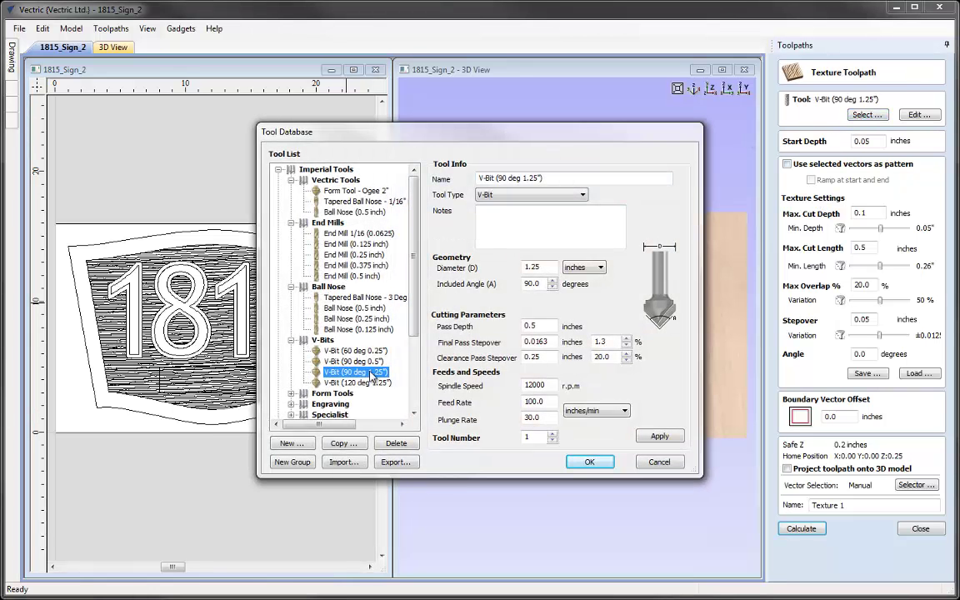
{"action": "left_click", "coordinate": [588, 461]}
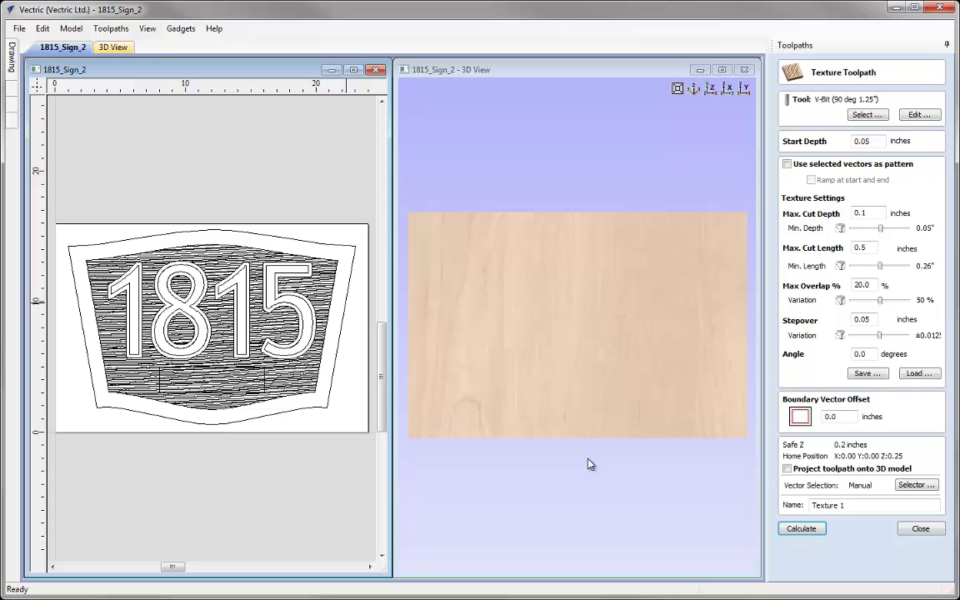
{"action": "left_click", "coordinate": [821, 144]}
{"action": "type", "text": "0"}
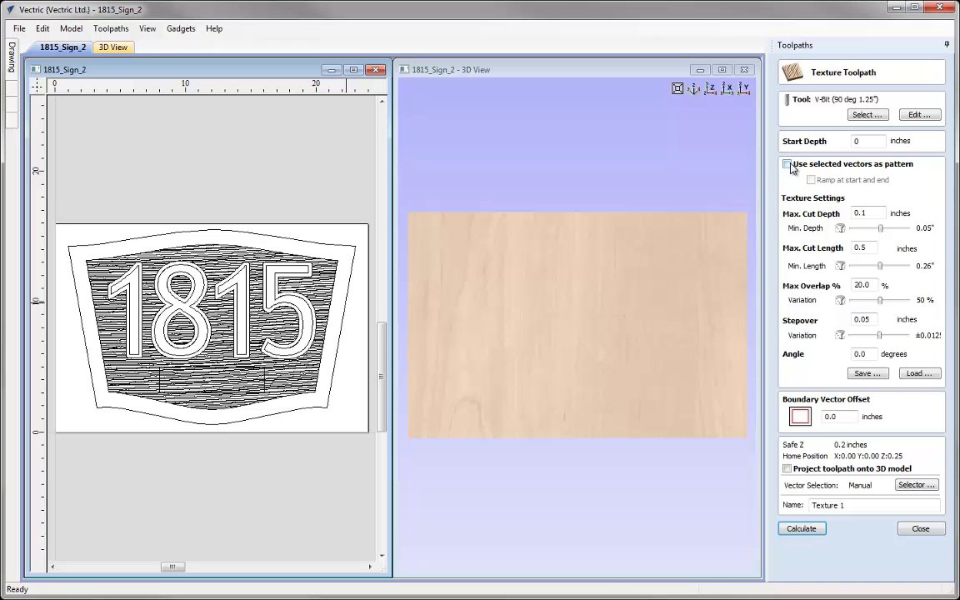
{"action": "left_click", "coordinate": [786, 163]}
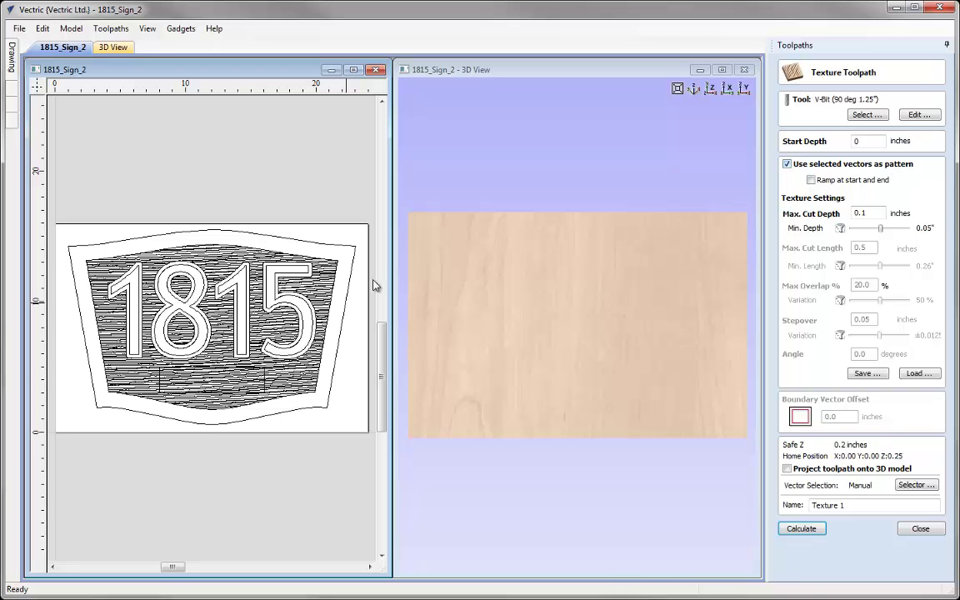
- Filter the toolpath's vector selection to open and closed vectors on the Texture layer only, and associate it with the toolpath
{"action": "left_click", "coordinate": [300, 265]}
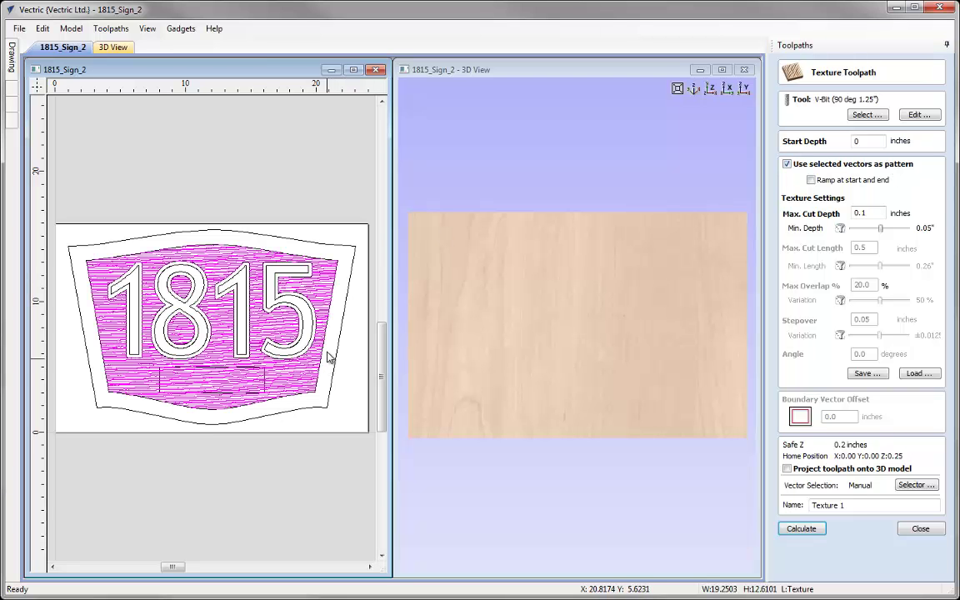
{"action": "left_click", "coordinate": [326, 202]}
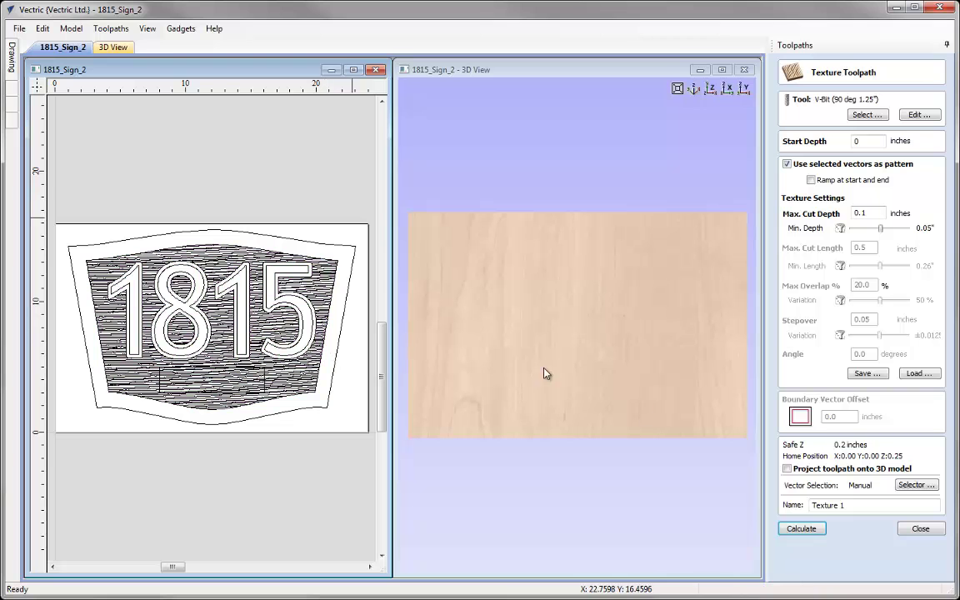
{"action": "left_click", "coordinate": [914, 486]}
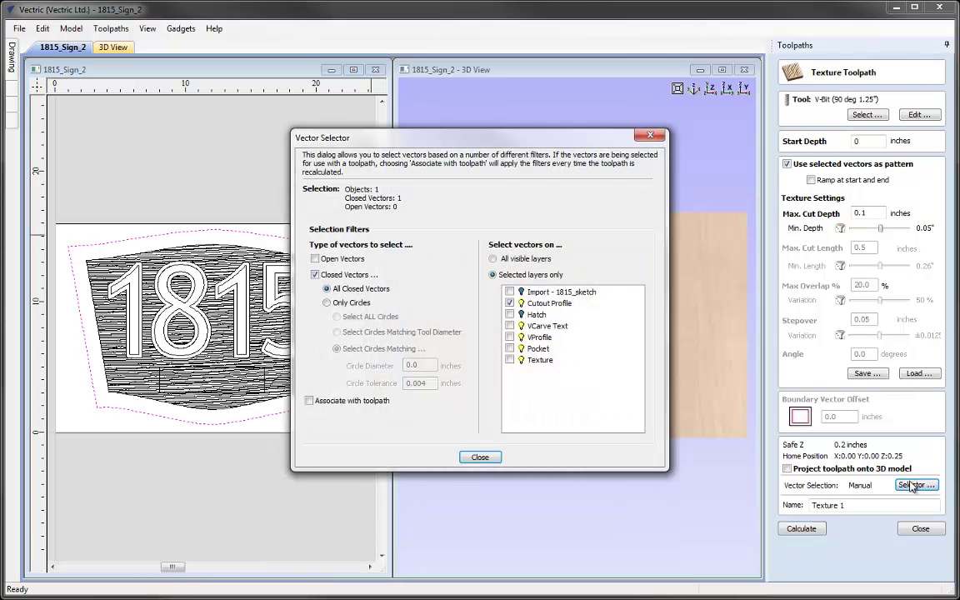
{"action": "left_click", "coordinate": [315, 259]}
{"action": "left_click", "coordinate": [510, 303]}
{"action": "left_click", "coordinate": [509, 359]}
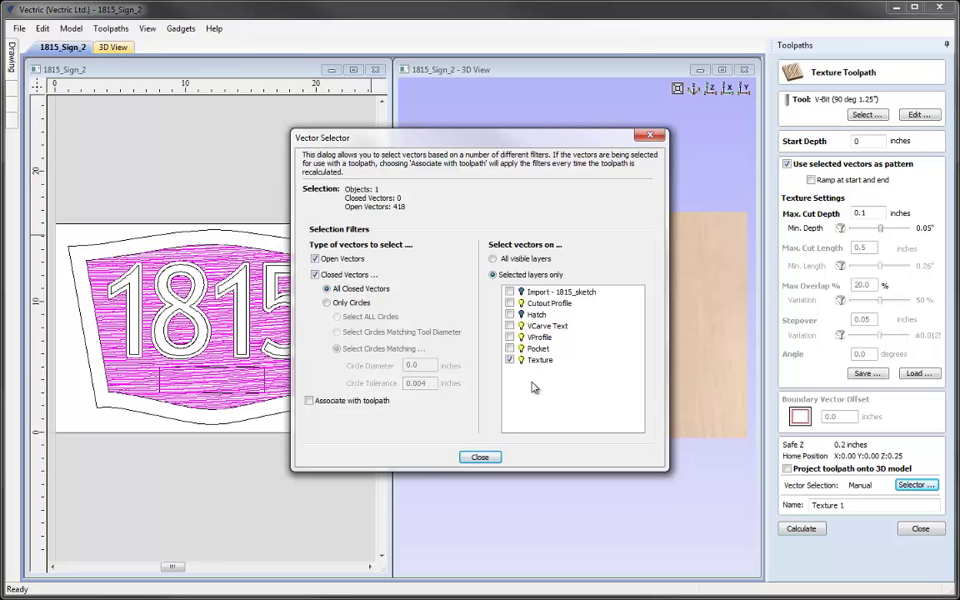
{"action": "left_click", "coordinate": [309, 401]}
{"action": "left_click", "coordinate": [485, 456]}
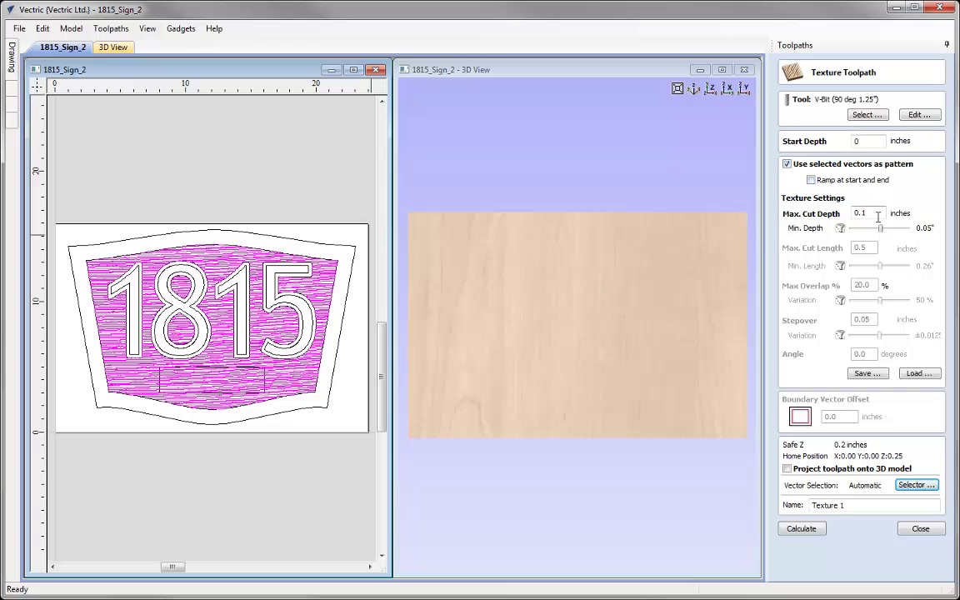
- Enable ramping at start and end, calculate the Texture 1 toolpath, and preview the cut in an enlarged, angled 3D view
{"action": "left_click", "coordinate": [811, 180]}
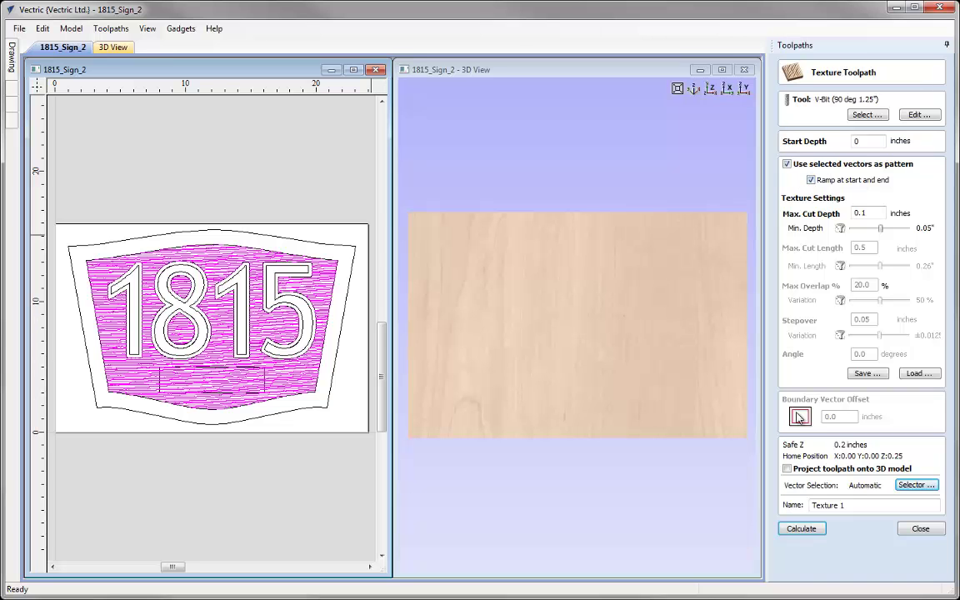
{"action": "left_click", "coordinate": [808, 529]}
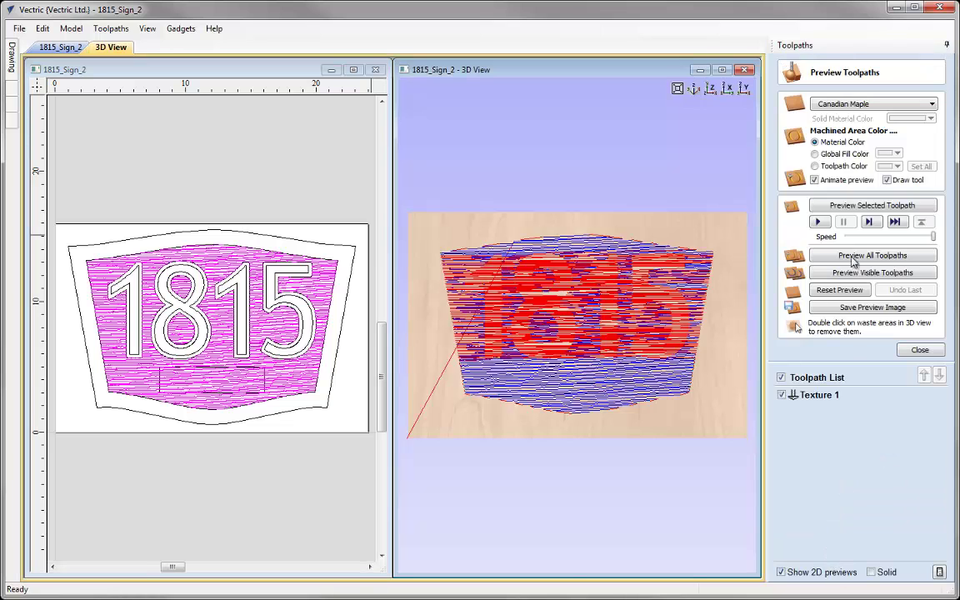
{"action": "left_click", "coordinate": [850, 205]}
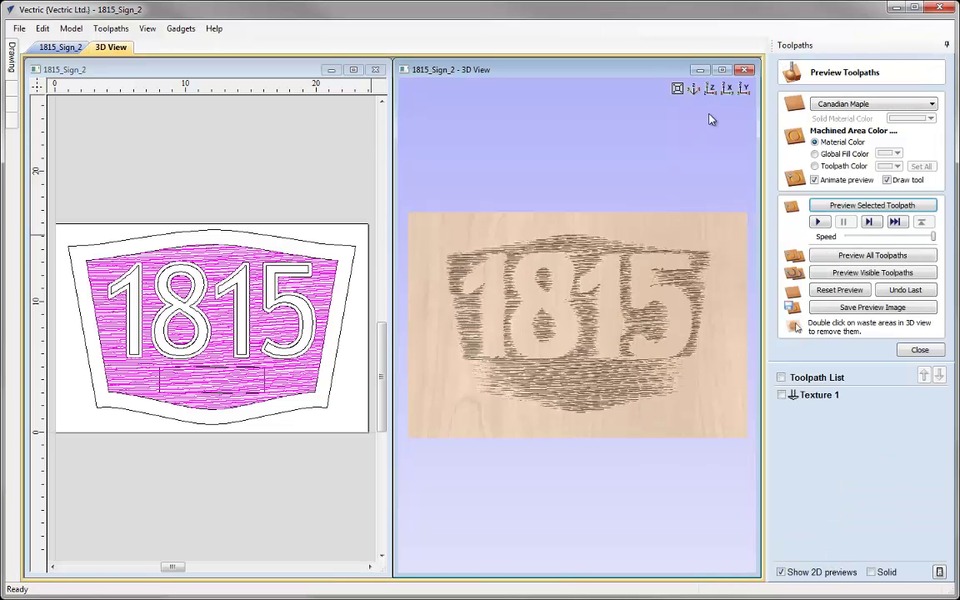
{"action": "left_click", "coordinate": [721, 69]}
{"action": "left_click_drag", "start_coordinate": [504, 434], "coordinate": [615, 360]}
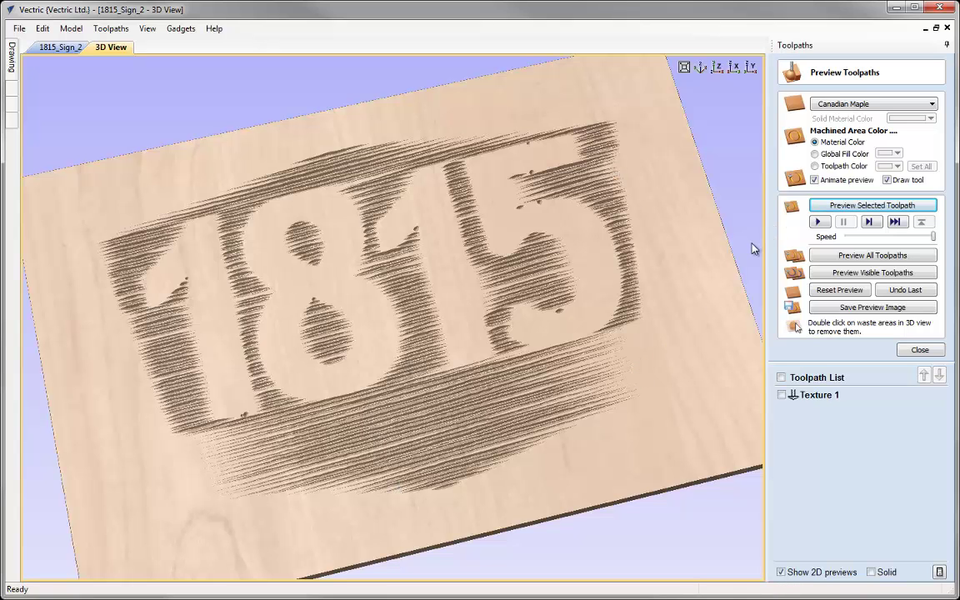
- Reset the preview, edit Texture 1 to disable start and end ramping with a 0.1 inch maximum cut depth, then recalculate and preview it
{"action": "left_click", "coordinate": [838, 289]}
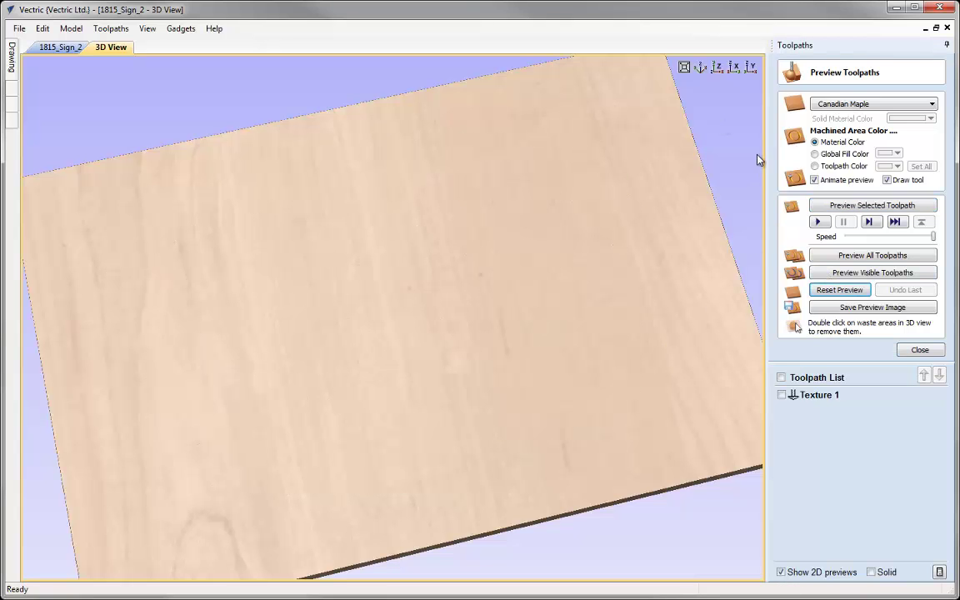
{"action": "double_click", "coordinate": [815, 394]}
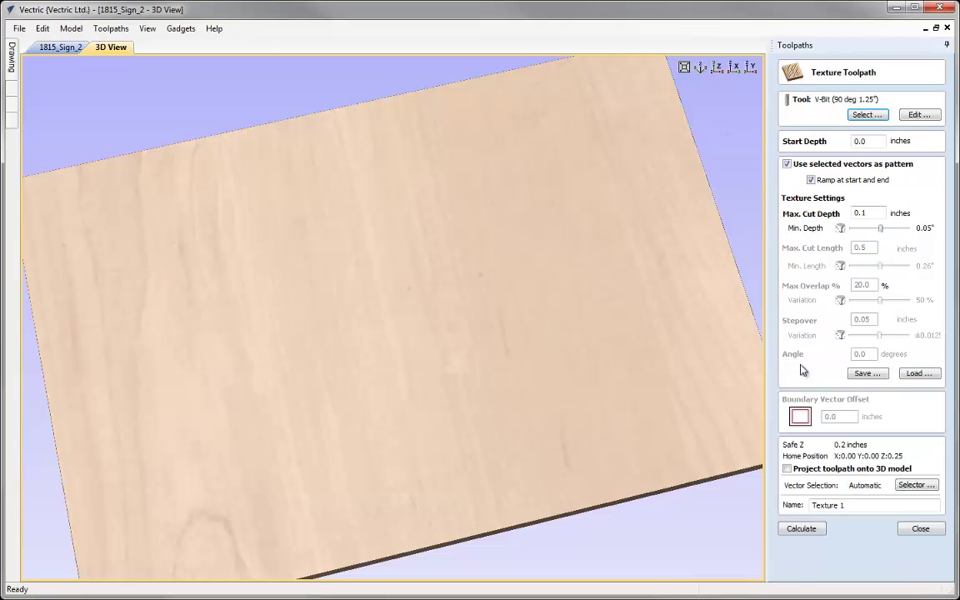
{"action": "left_click", "coordinate": [812, 181]}
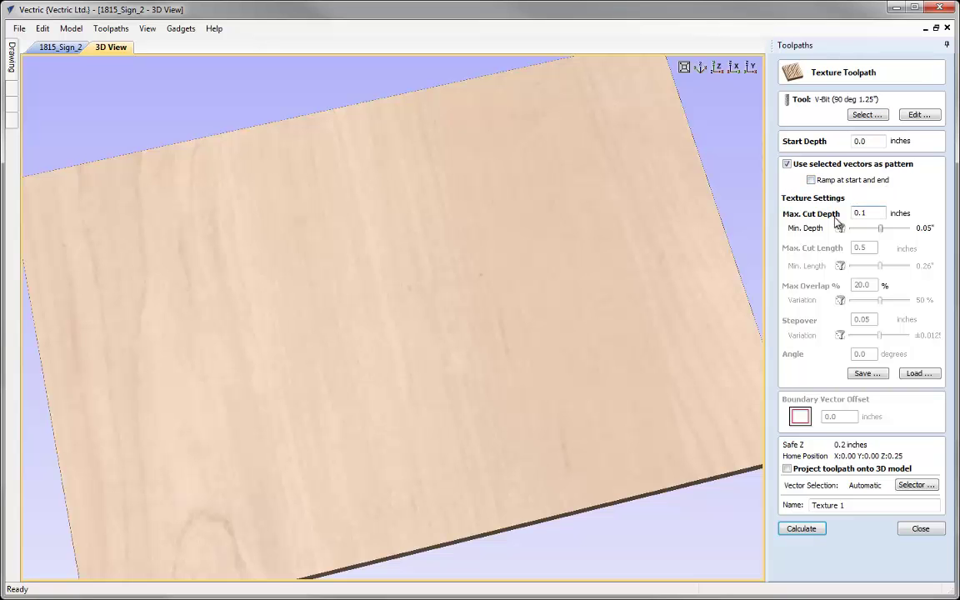
{"action": "double_click", "coordinate": [870, 213]}
{"action": "type", "text": "0.1"}
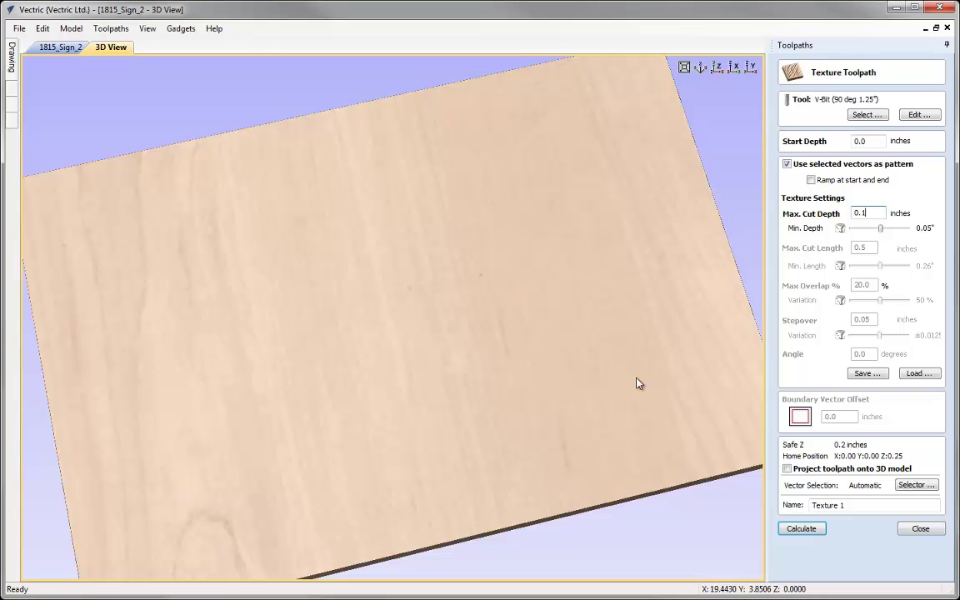
{"action": "left_click", "coordinate": [803, 530]}
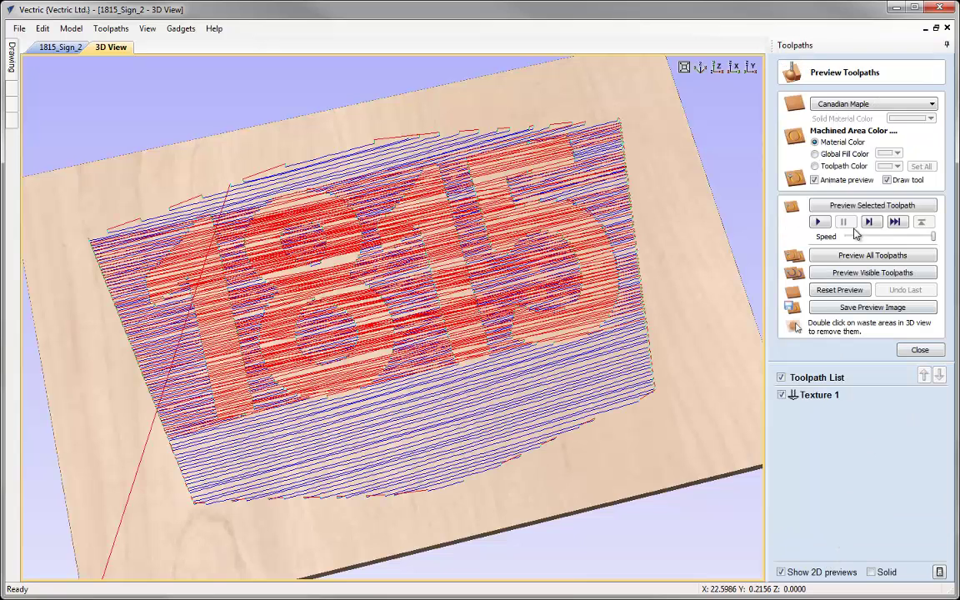
{"action": "left_click", "coordinate": [871, 206]}
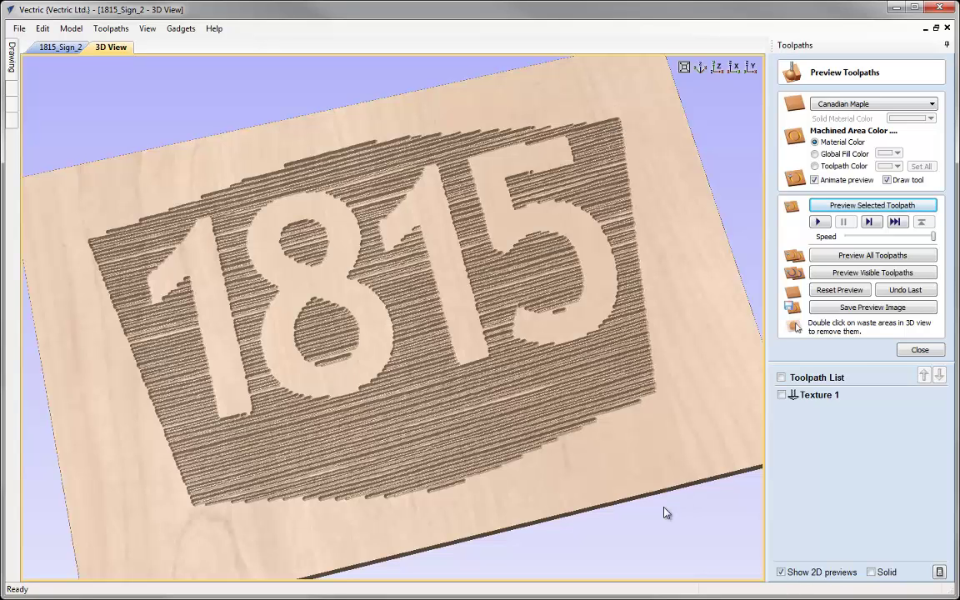
- Set the Texture 1 start depth to 0.05 inches, recalculate, and preview the toolpath again on a reset block
{"action": "double_click", "coordinate": [817, 397]}
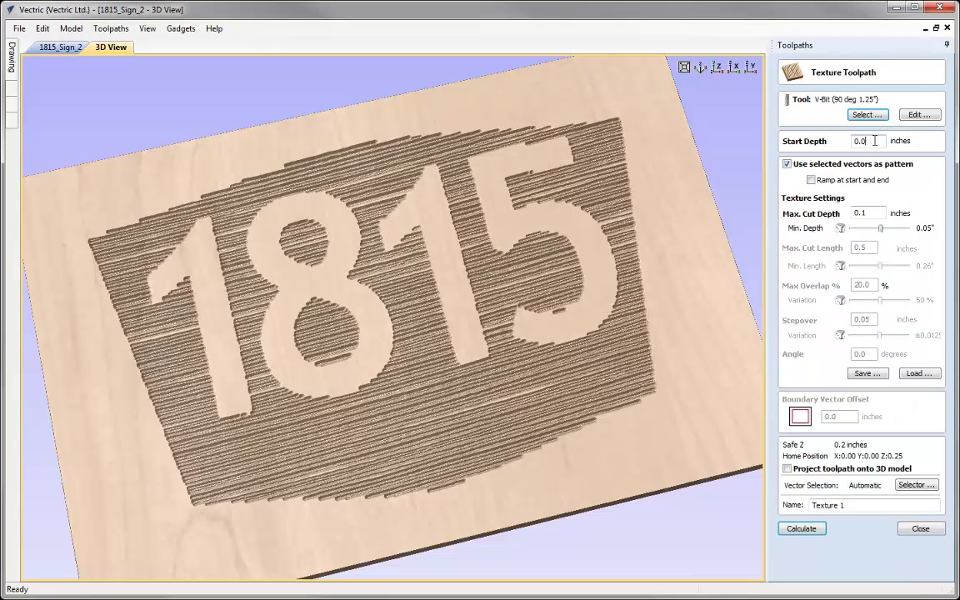
{"action": "left_click", "coordinate": [801, 528]}
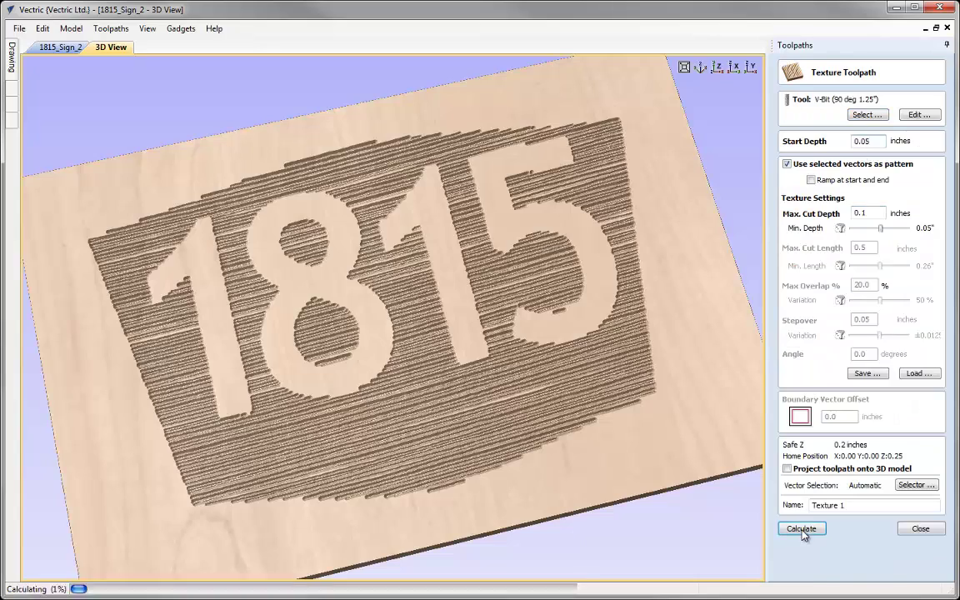
{"action": "left_click", "coordinate": [840, 290]}
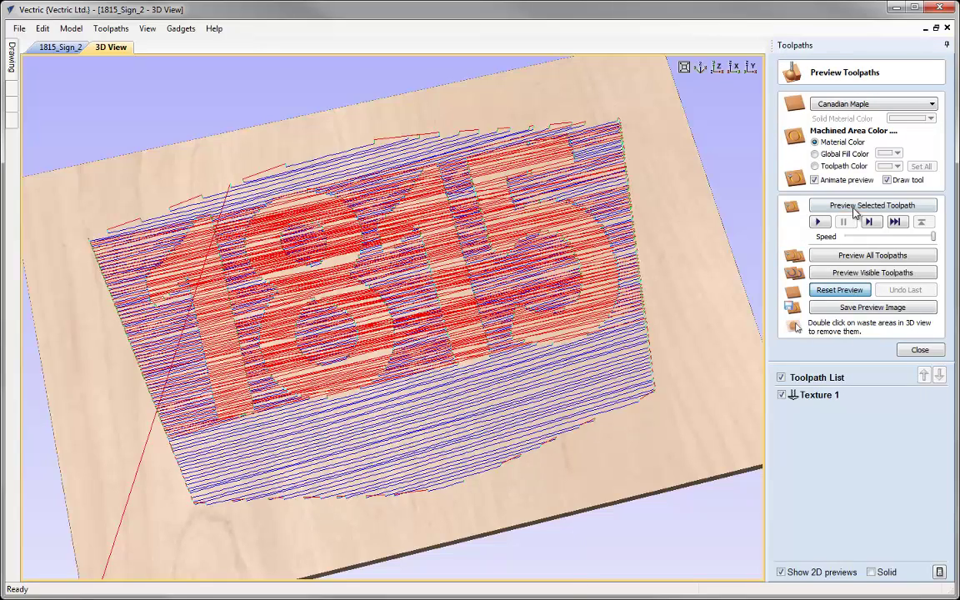
{"action": "left_click", "coordinate": [858, 205]}
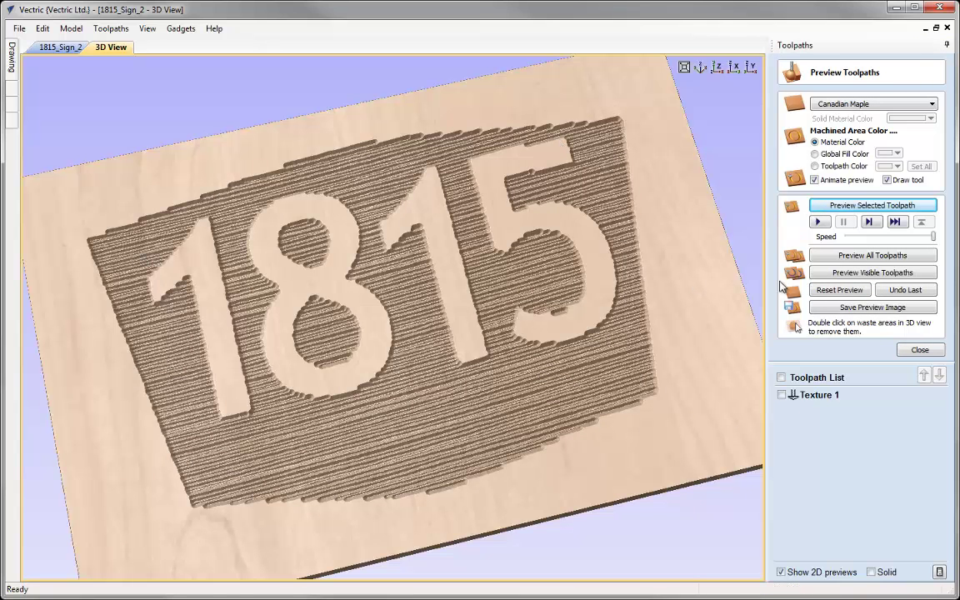
{"action": "left_click", "coordinate": [905, 351]}
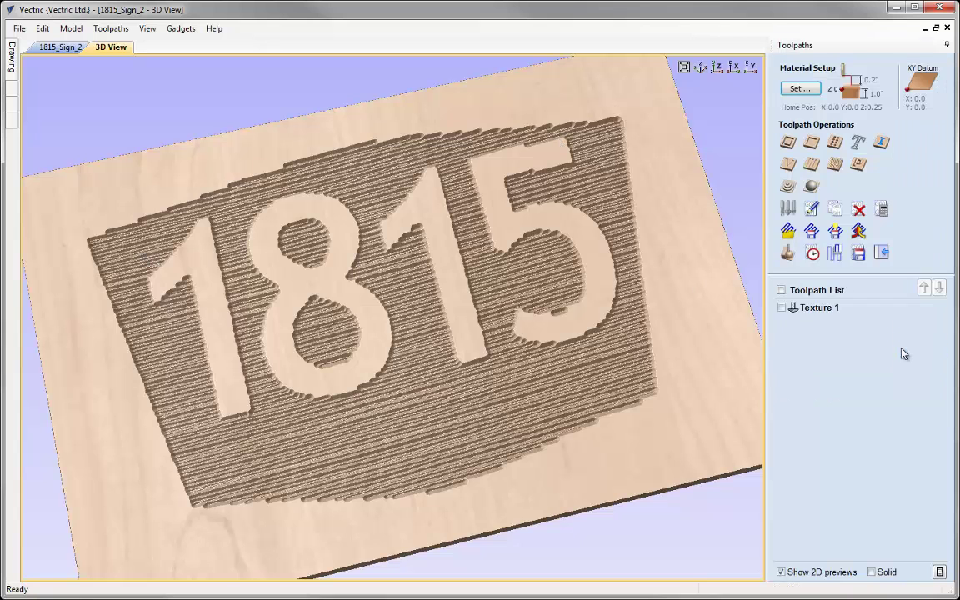
- Start a 2D profile toolpath beside the tiled views, using the V-Bit (90 deg 1.25") and machining on the vectors
{"action": "key", "text": "F4"}
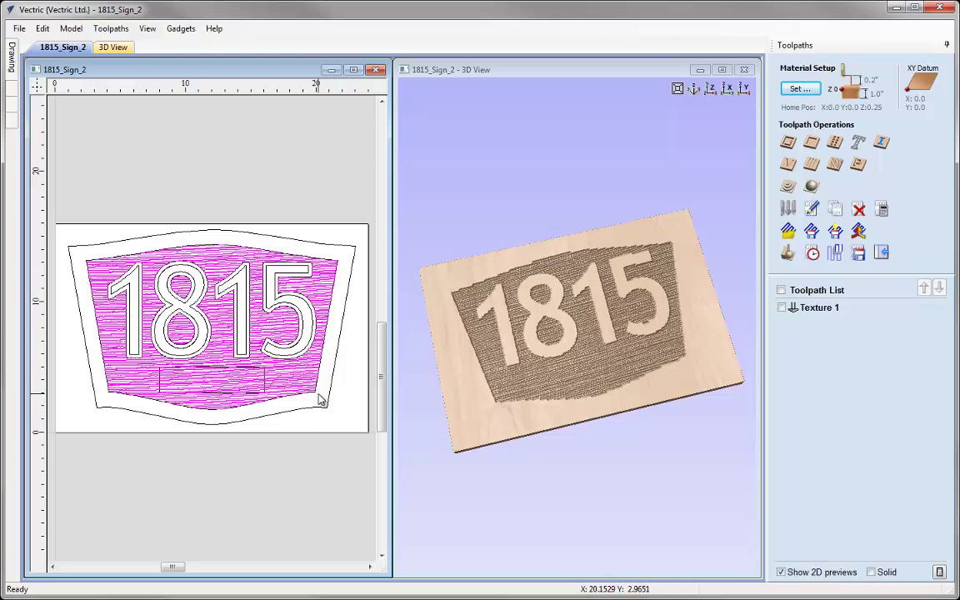
{"action": "left_click", "coordinate": [789, 143]}
{"action": "key", "text": "Tab"}
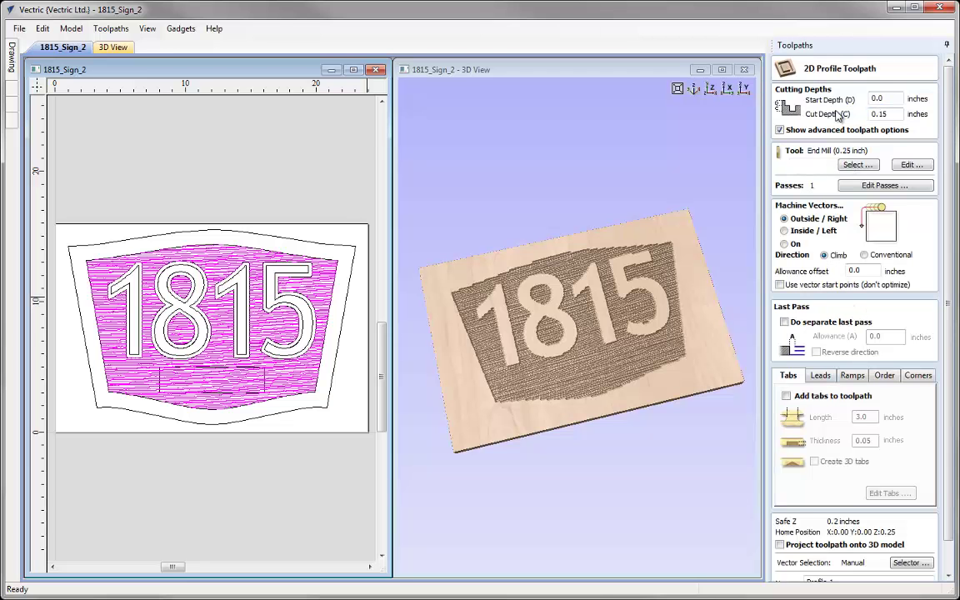
{"action": "left_click", "coordinate": [857, 165]}
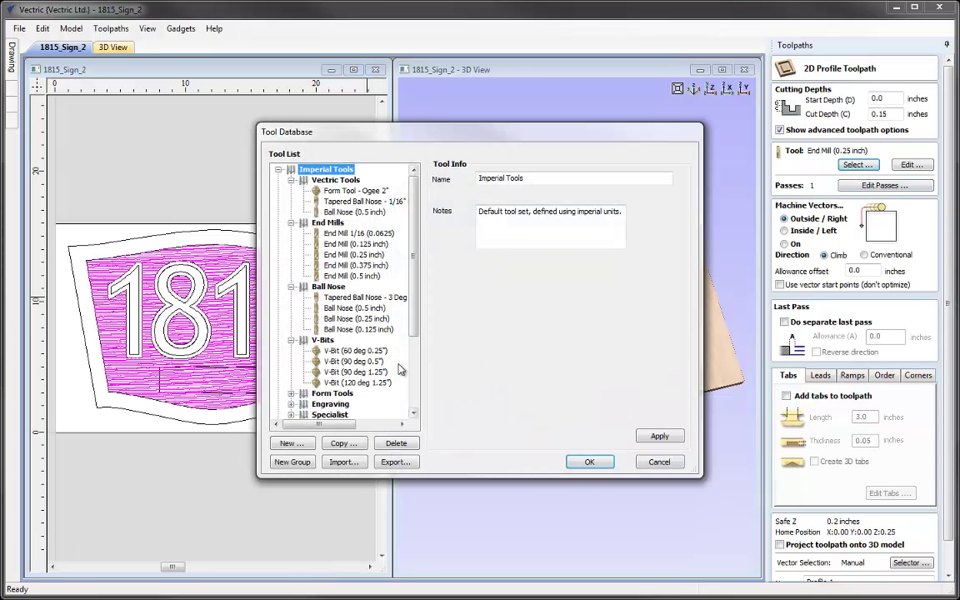
{"action": "double_click", "coordinate": [357, 371]}
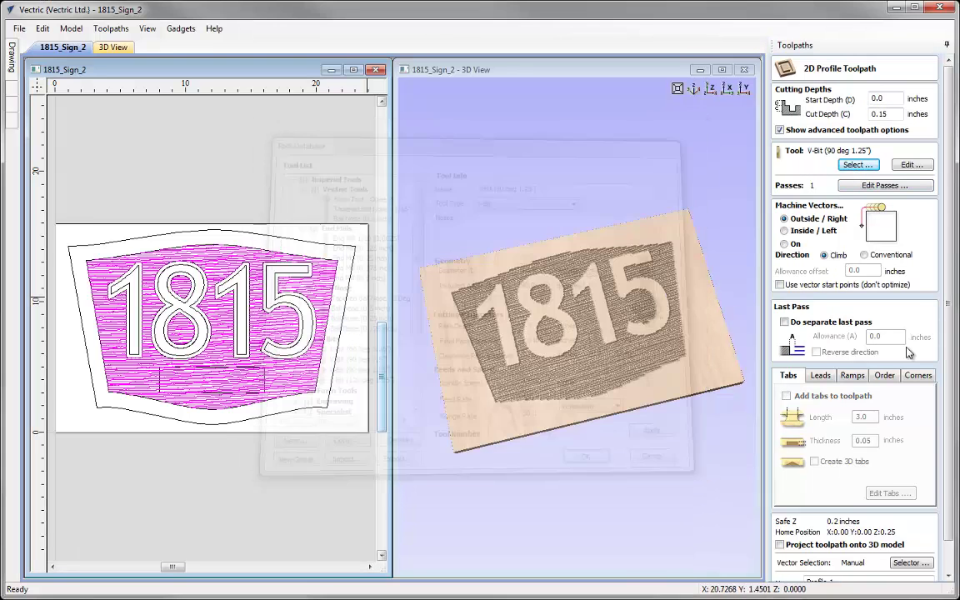
{"action": "left_click", "coordinate": [784, 245]}
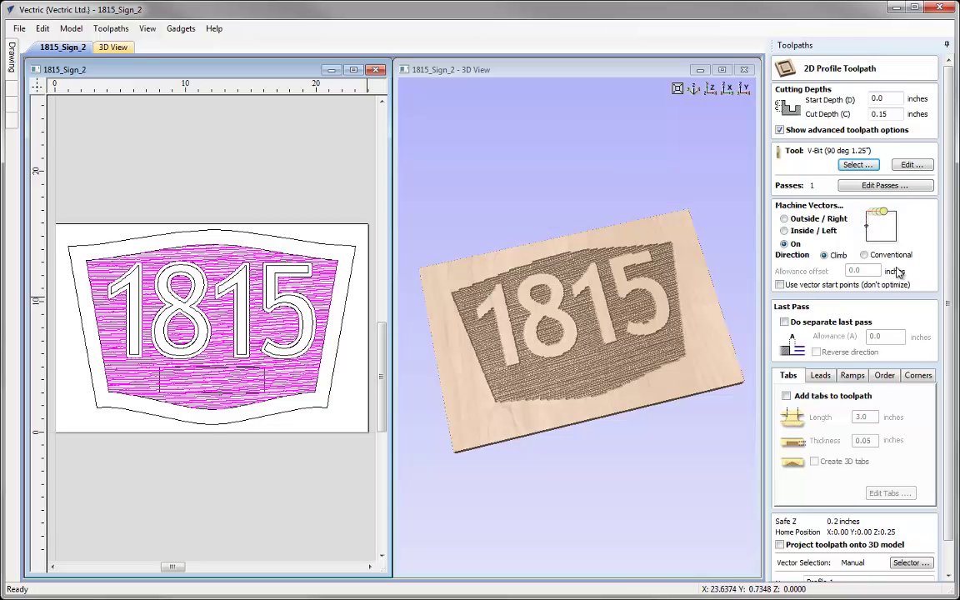
{"action": "scroll", "coordinate": [853, 458], "scroll_direction": "down", "scroll_amount": 1}
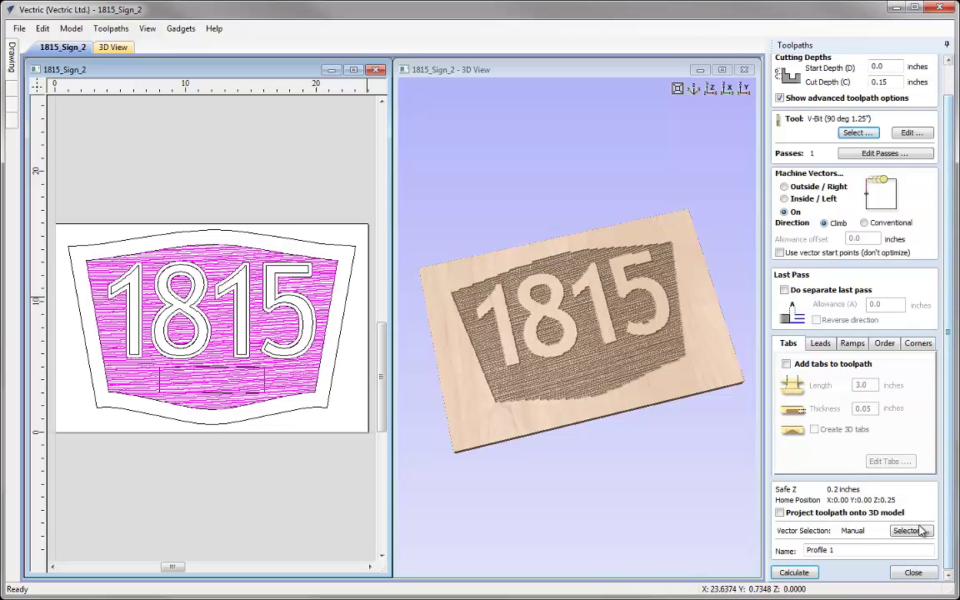
- Select the vectors on the VProfile layer instead of the Texture layer and associate the selection with the profile toolpath
{"action": "left_click", "coordinate": [907, 531]}
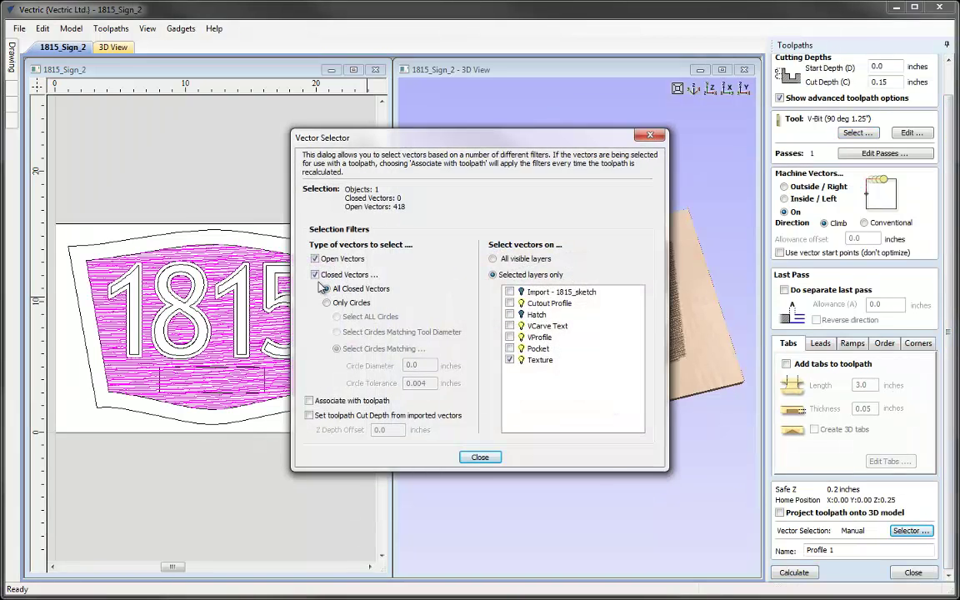
{"action": "left_click", "coordinate": [510, 360]}
{"action": "left_click", "coordinate": [509, 336]}
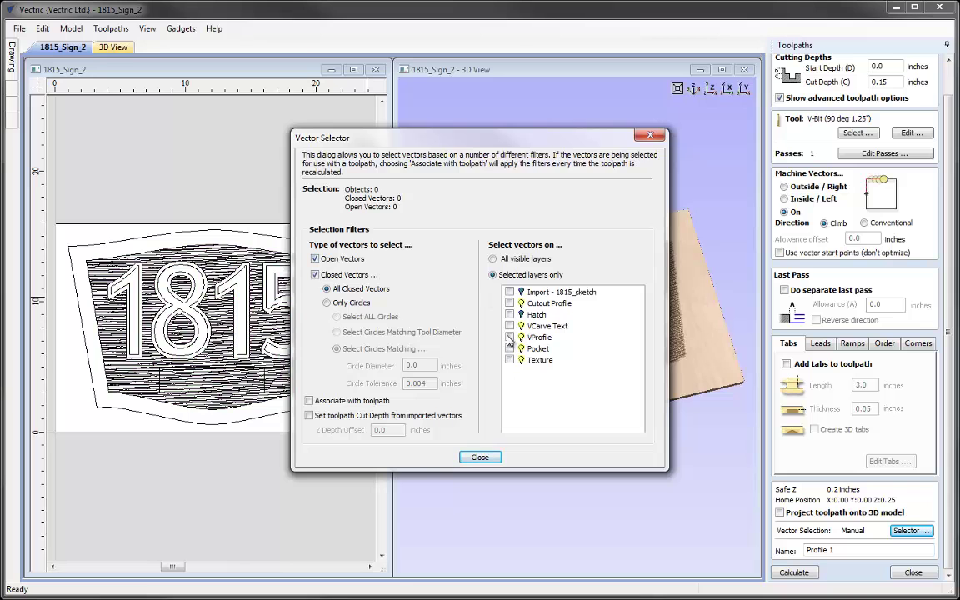
{"action": "left_click", "coordinate": [310, 401]}
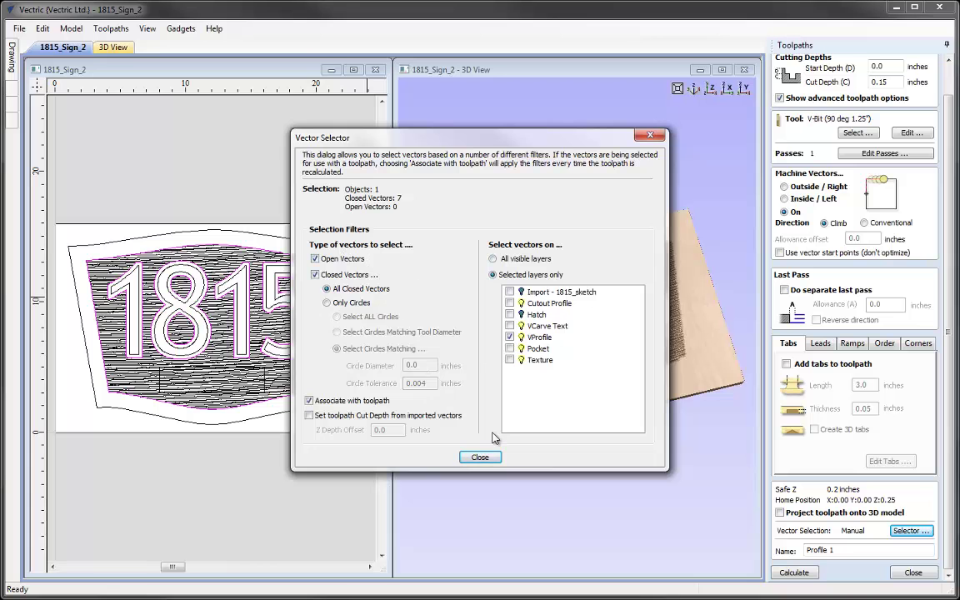
{"action": "left_click", "coordinate": [479, 457]}
- Name the profile toolpath VProfile, calculate it, and preview the cut in the enlarged 3D view
{"action": "left_click", "coordinate": [845, 548]}
{"action": "type", "text": "V"}
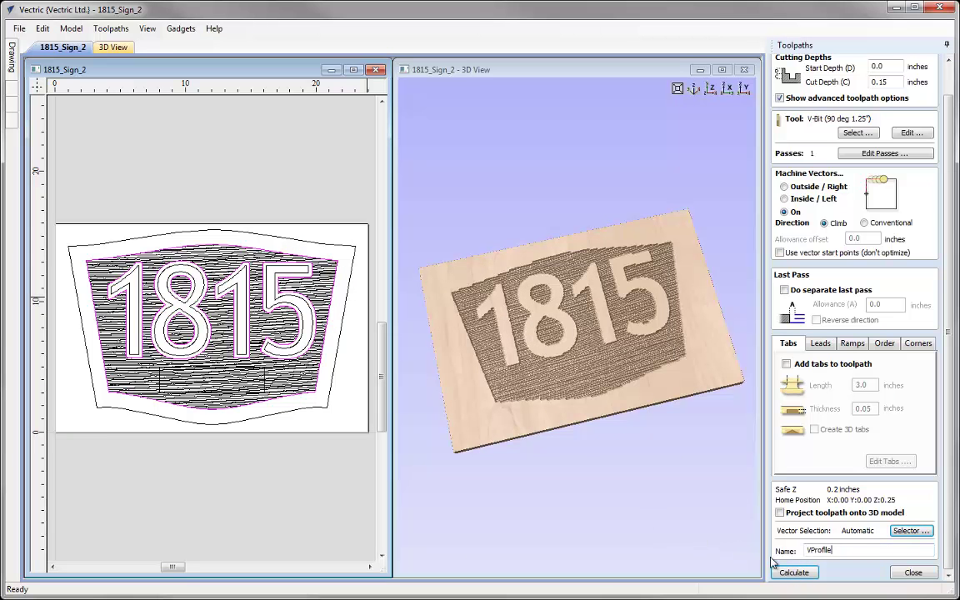
{"action": "left_click", "coordinate": [794, 573]}
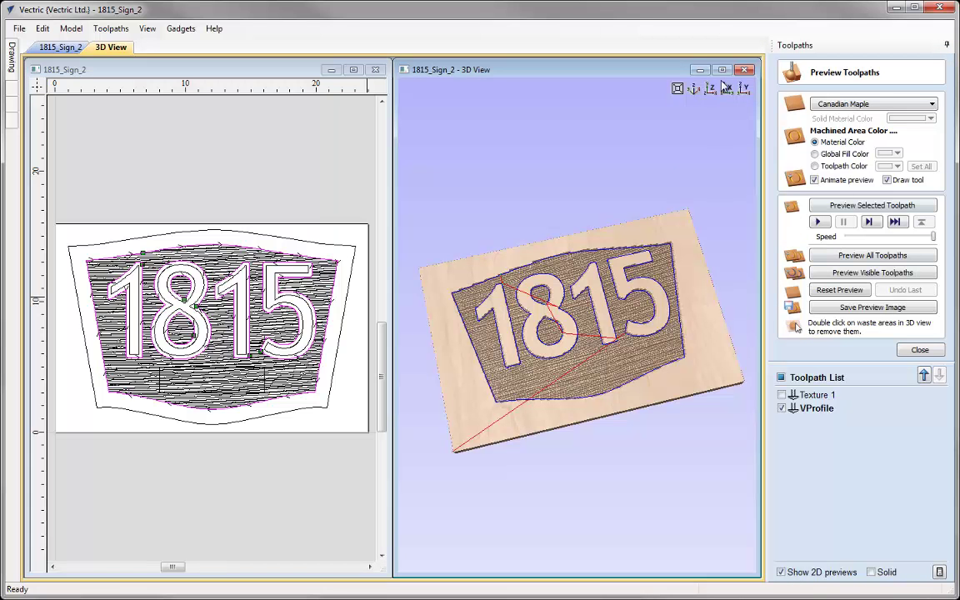
{"action": "double_click", "coordinate": [648, 70]}
{"action": "left_click", "coordinate": [874, 207]}
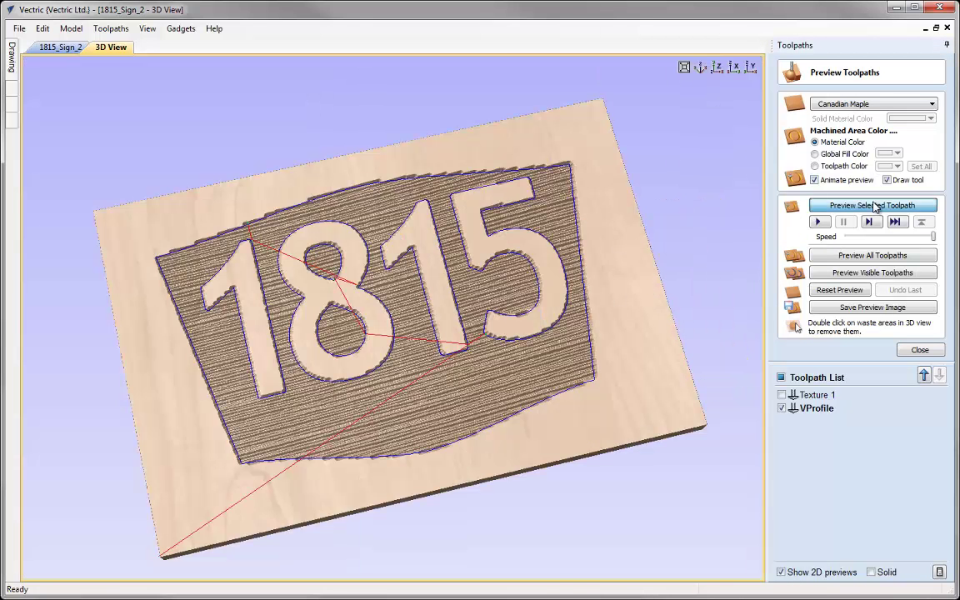
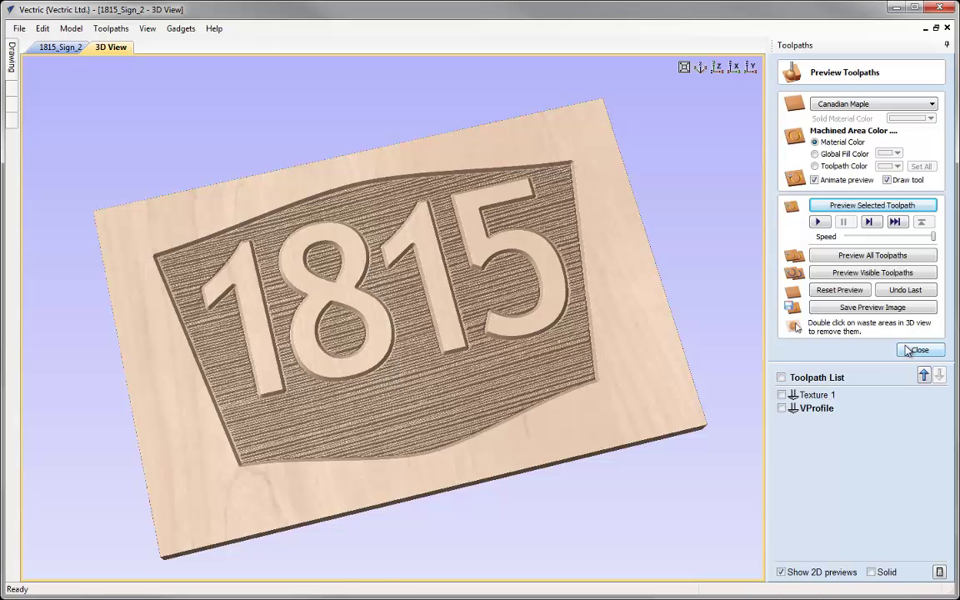
{"action": "left_click", "coordinate": [908, 350]}
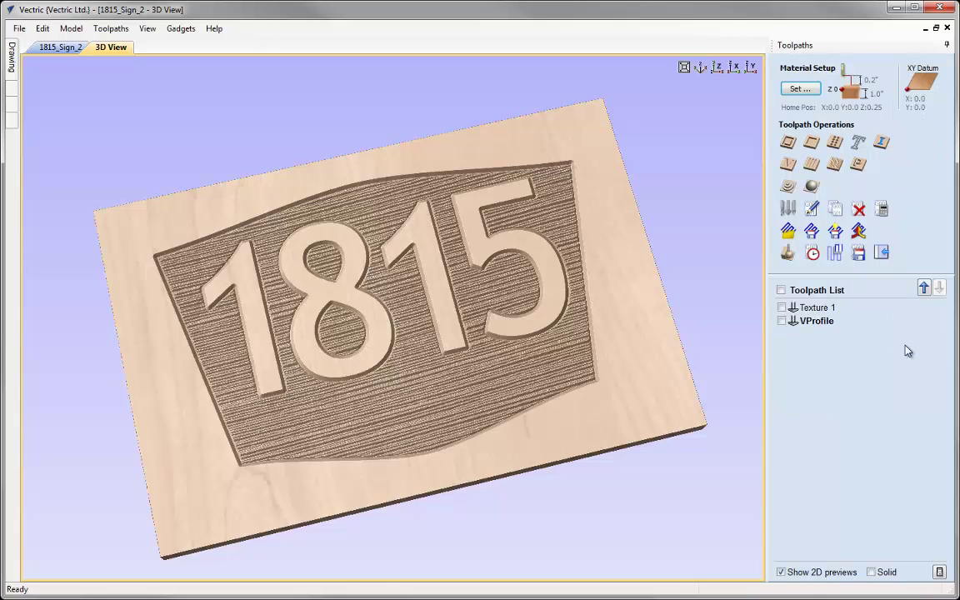
- Start a V-Carve / Engraving toolpath beside the tiled views, using the V-Bit (90 deg 1.25")
{"action": "key", "text": "F4"}
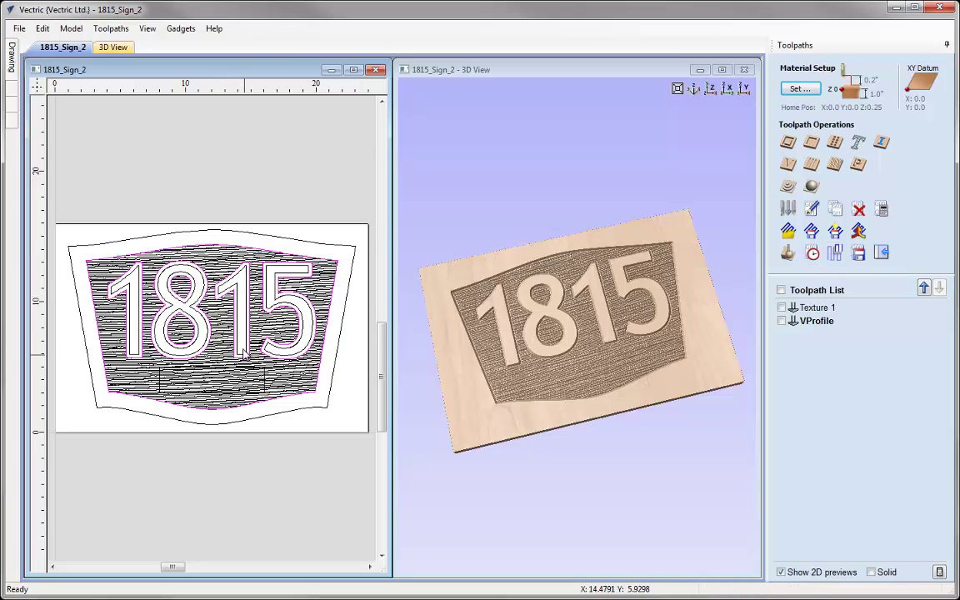
{"action": "left_click", "coordinate": [788, 163]}
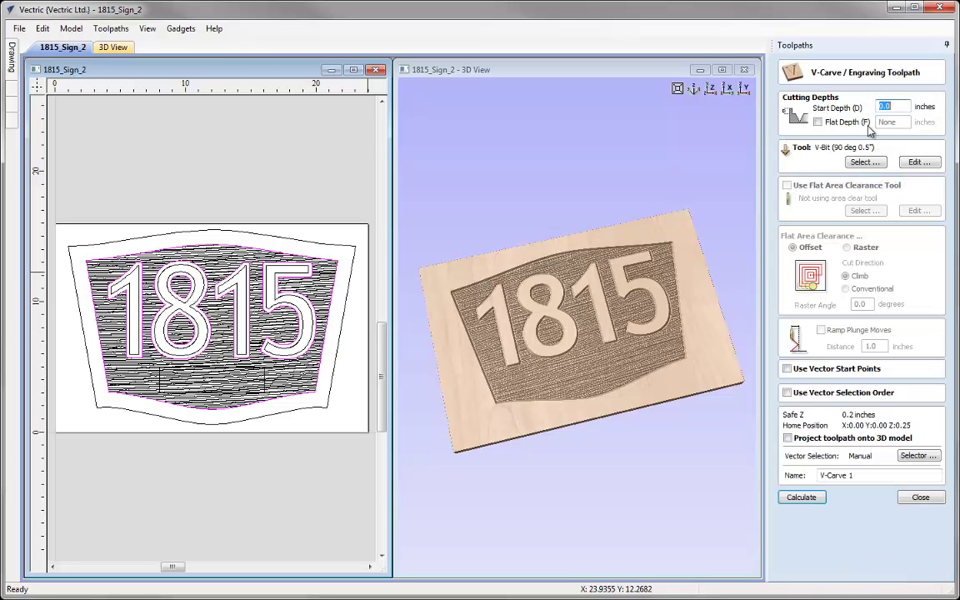
{"action": "left_click", "coordinate": [864, 161]}
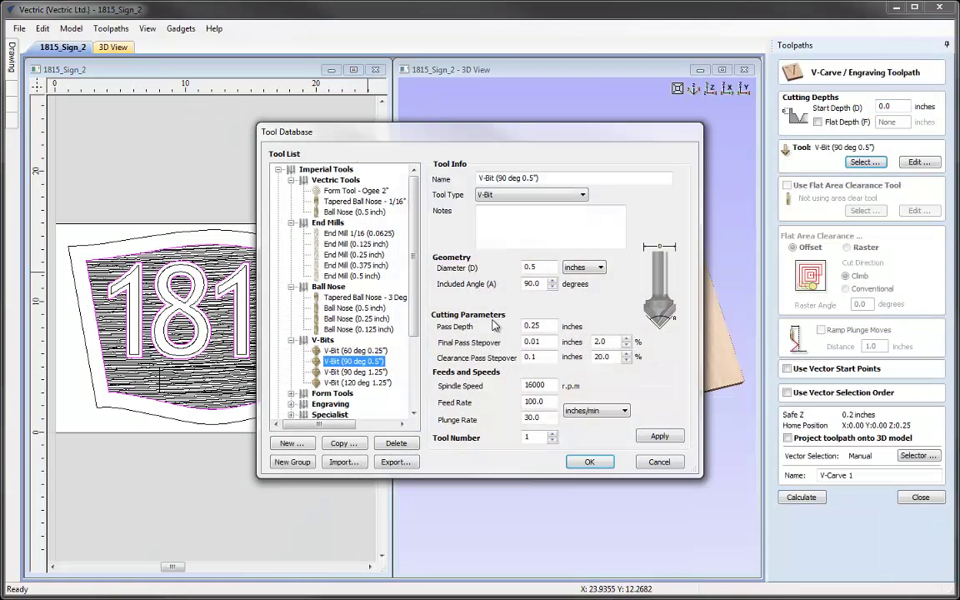
{"action": "double_click", "coordinate": [354, 371]}
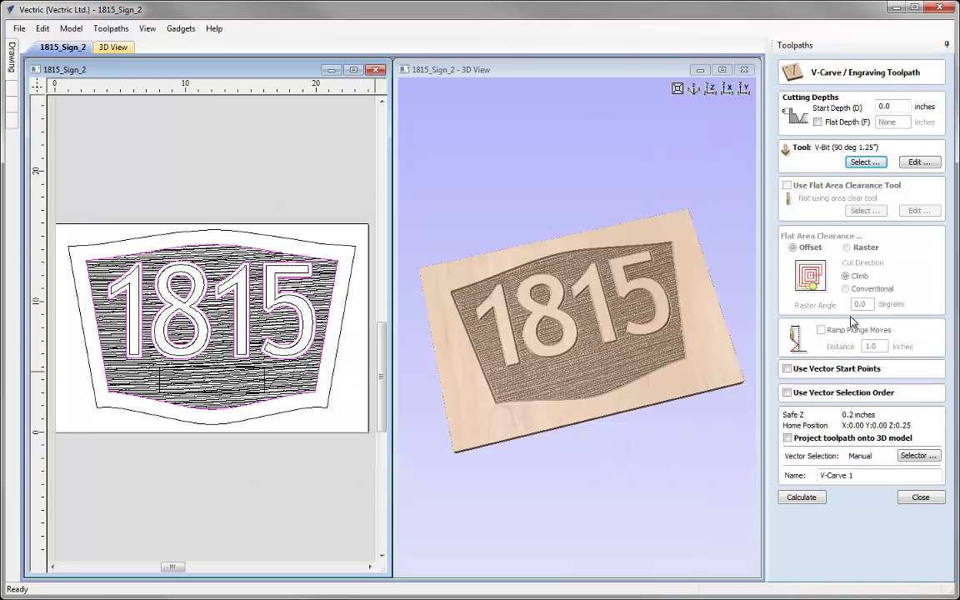
- Select the vectors on the VCarve Text layer instead of VProfile, associate them with the toolpath, and calculate V-Carve 1
{"action": "left_click", "coordinate": [911, 456]}
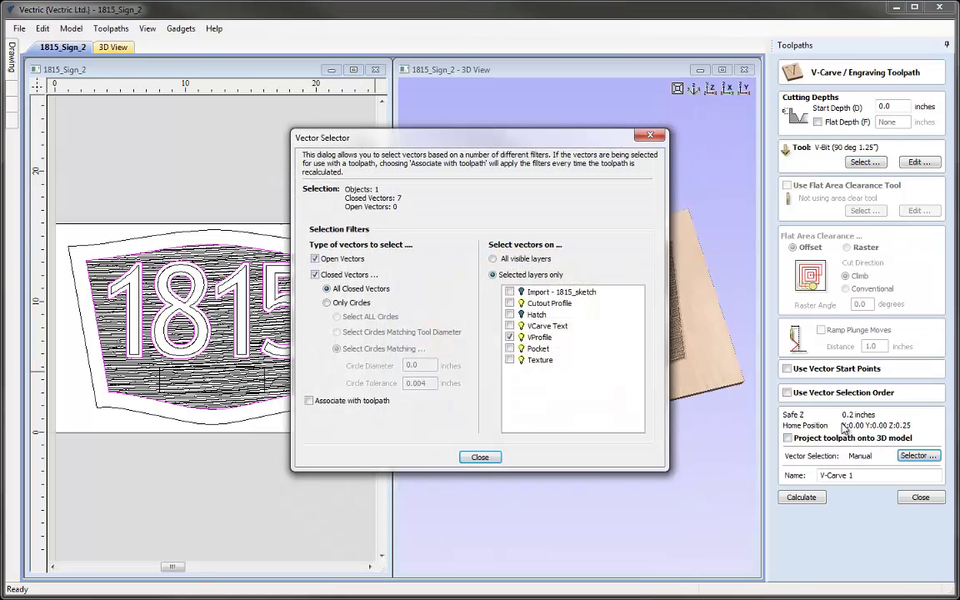
{"action": "left_click", "coordinate": [510, 337]}
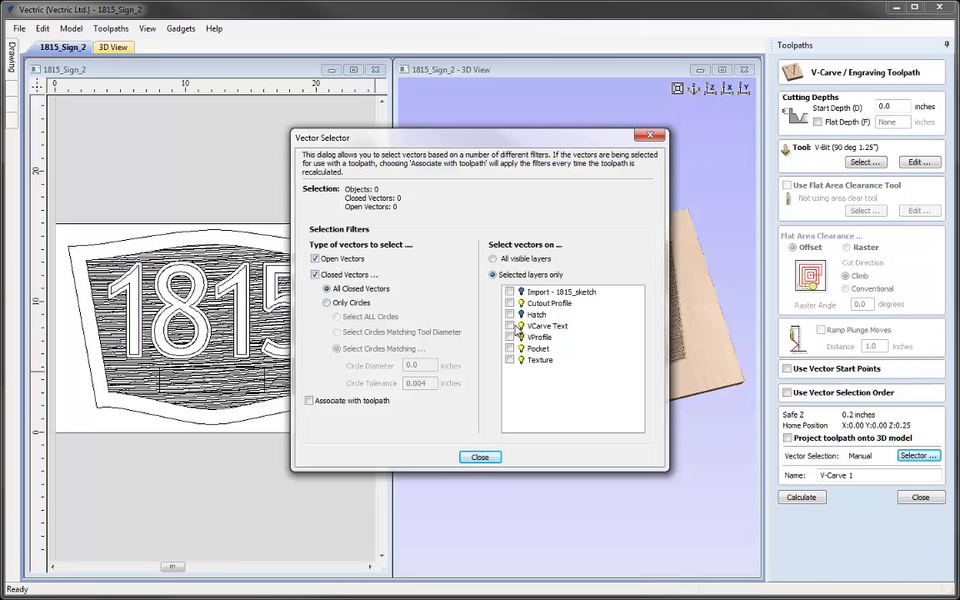
{"action": "left_click", "coordinate": [510, 326]}
{"action": "left_click", "coordinate": [309, 401]}
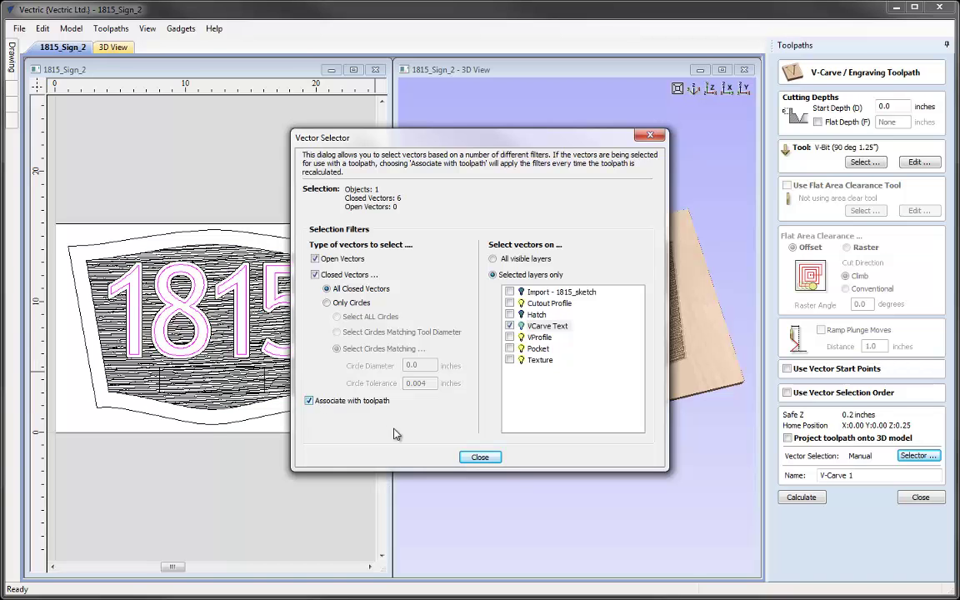
{"action": "left_click", "coordinate": [479, 458]}
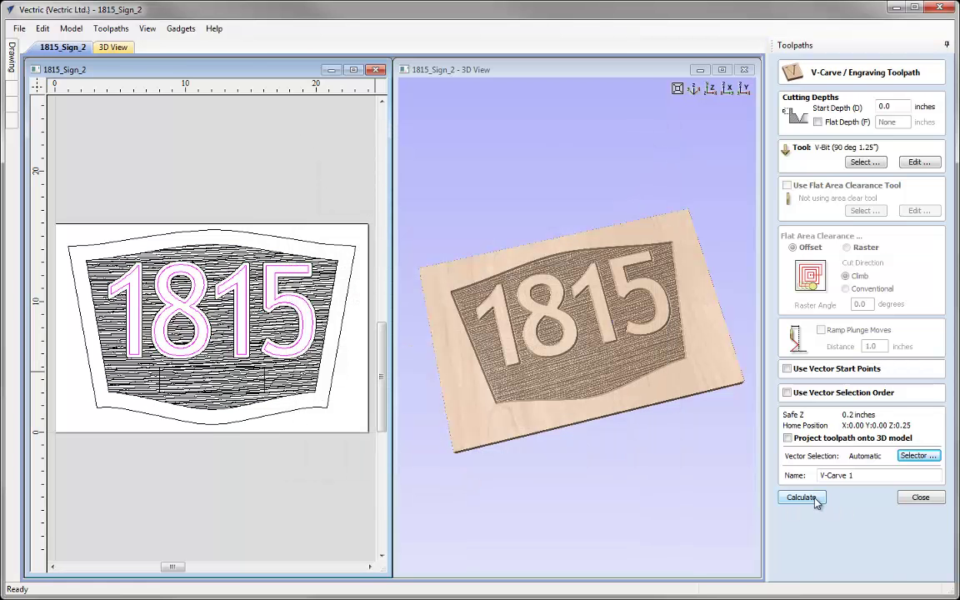
{"action": "left_click", "coordinate": [812, 499]}
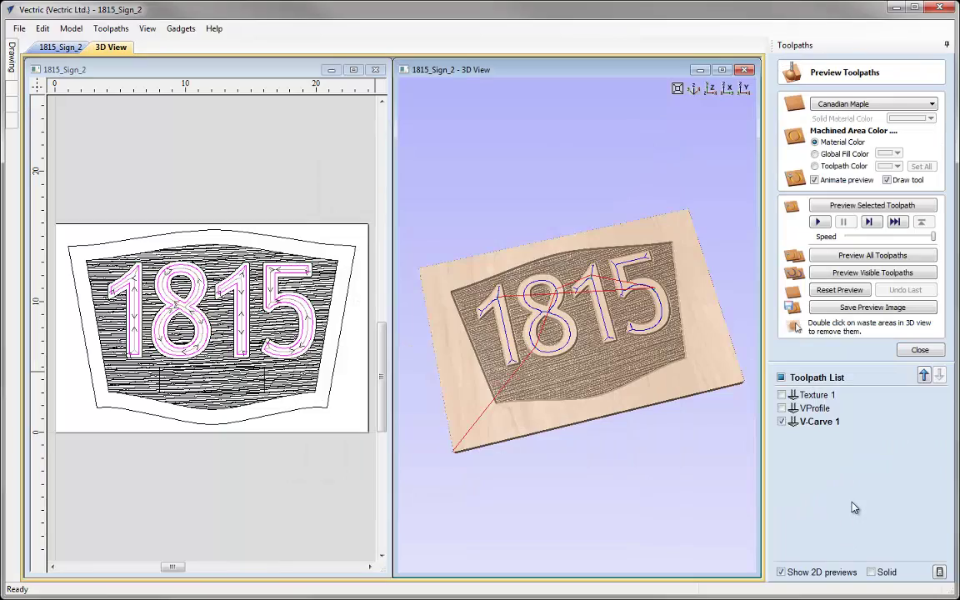
- Inspect the V-Carve 1 toolpath in an enlarged 3D view, then edit it to use vector start points and recalculate it
{"action": "left_click", "coordinate": [722, 69]}
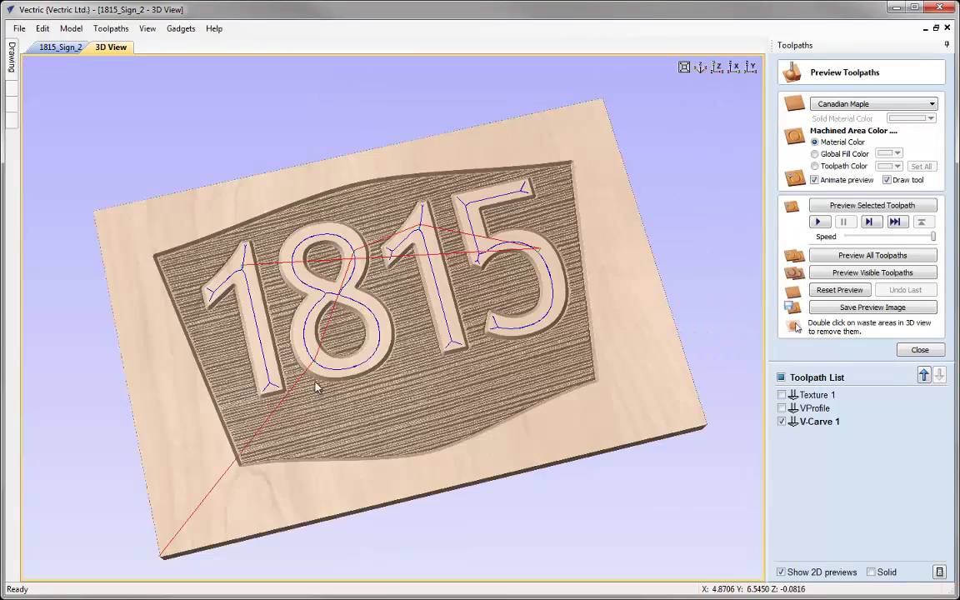
{"action": "scroll", "coordinate": [416, 369], "scroll_direction": "up", "scroll_amount": 3}
{"action": "left_click_drag", "start_coordinate": [397, 349], "coordinate": [355, 439]}
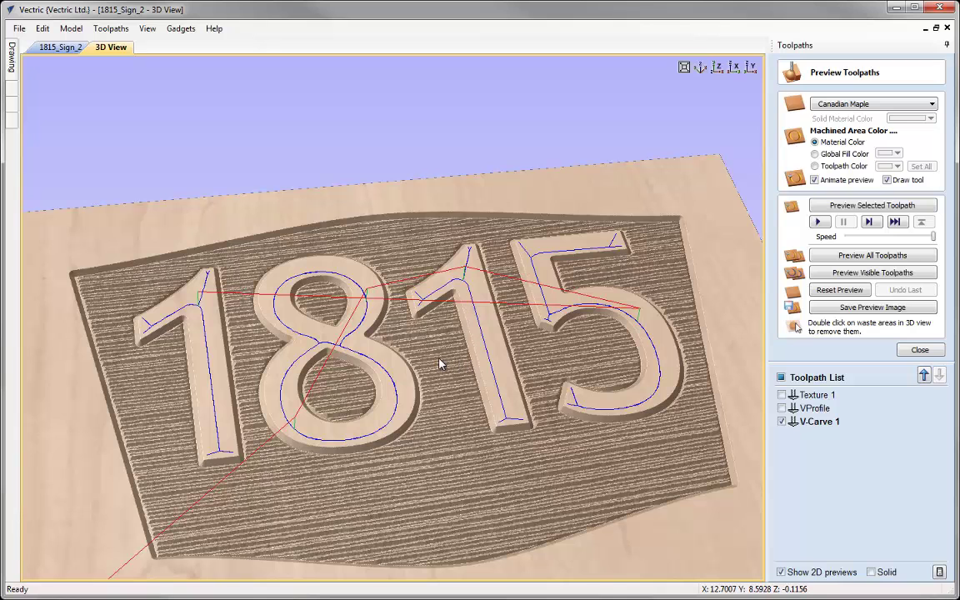
{"action": "double_click", "coordinate": [804, 422]}
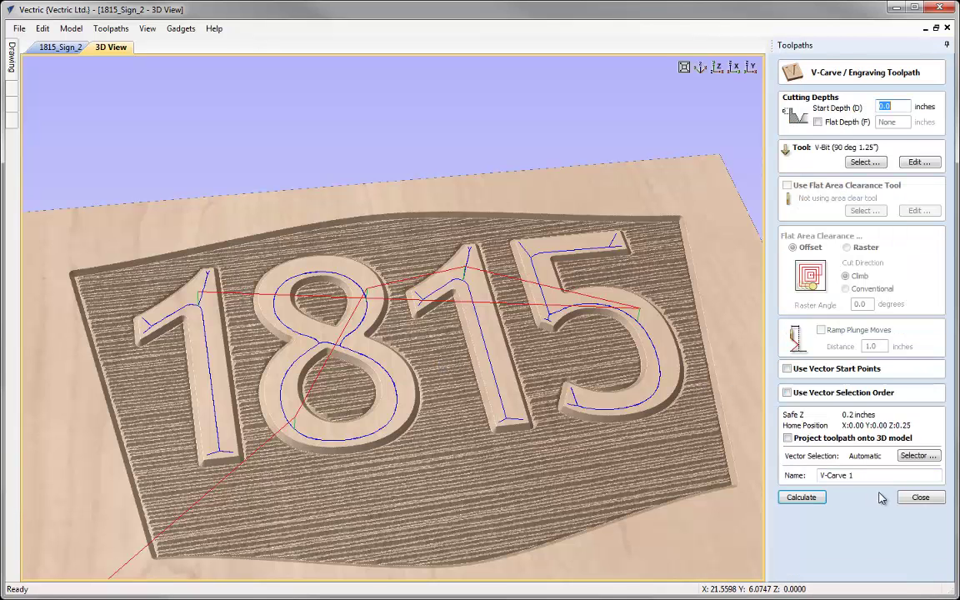
{"action": "left_click", "coordinate": [789, 368]}
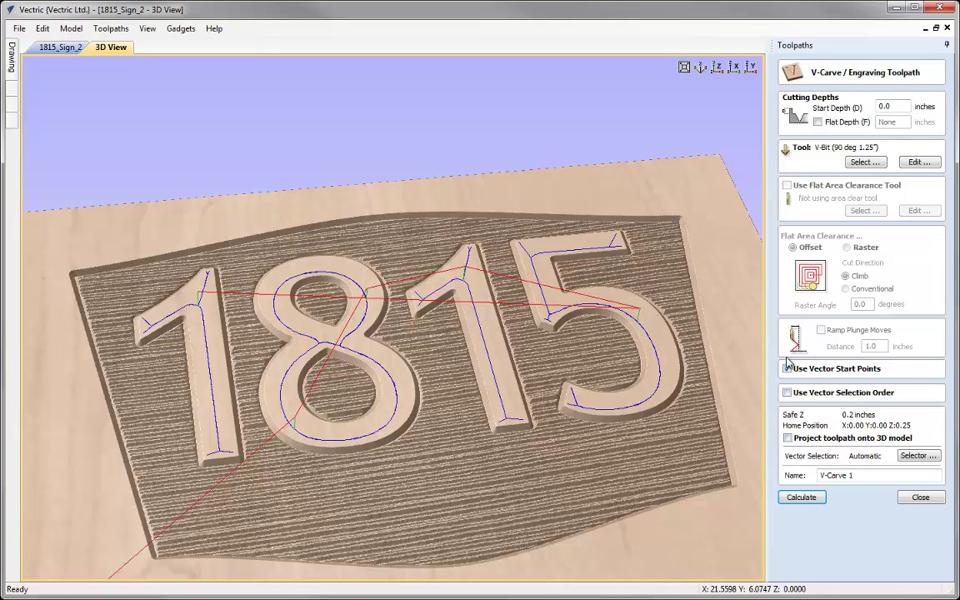
{"action": "left_click", "coordinate": [799, 497]}
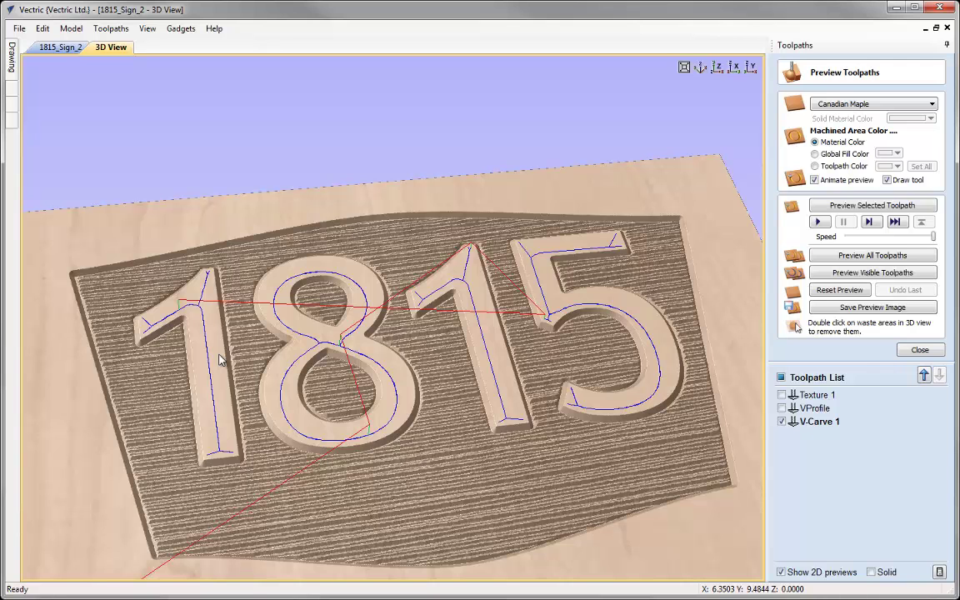
- Ungroup the 1815 carving outlines onto the group's layer in the enlarged 2D view and hide the V-Carve 1 toolpath
{"action": "left_click", "coordinate": [60, 47]}
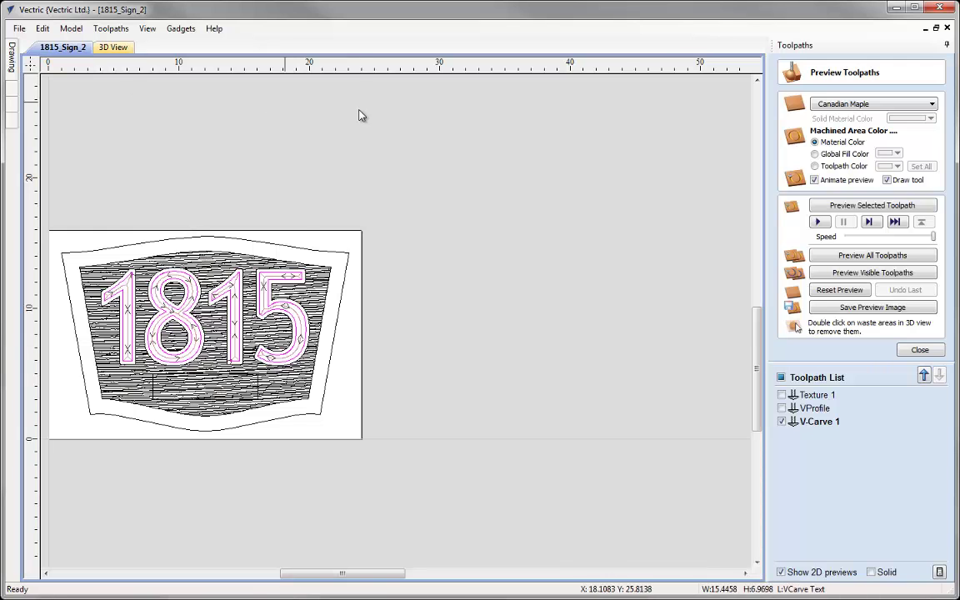
{"action": "key", "text": "F3"}
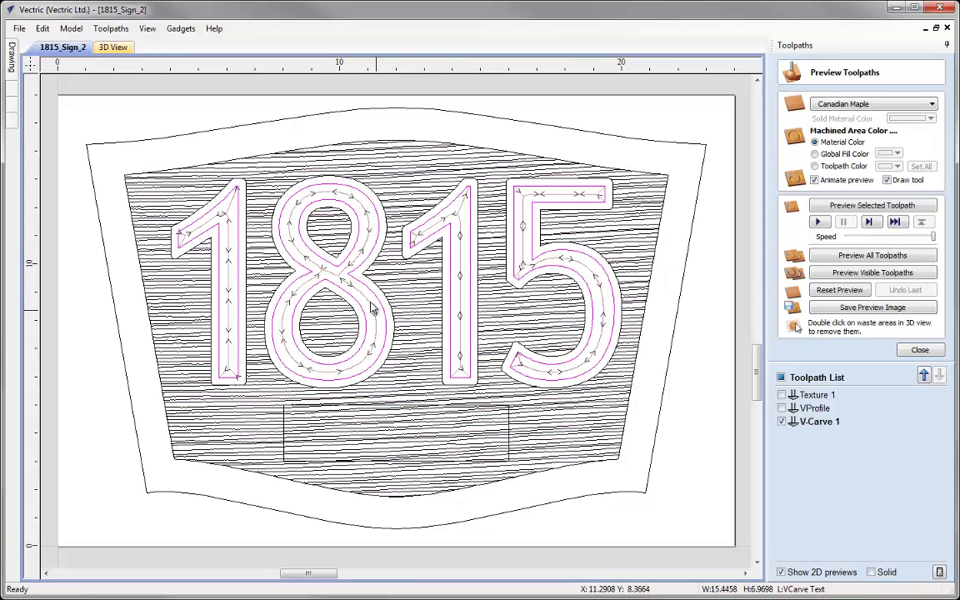
{"action": "right_click", "coordinate": [235, 200]}
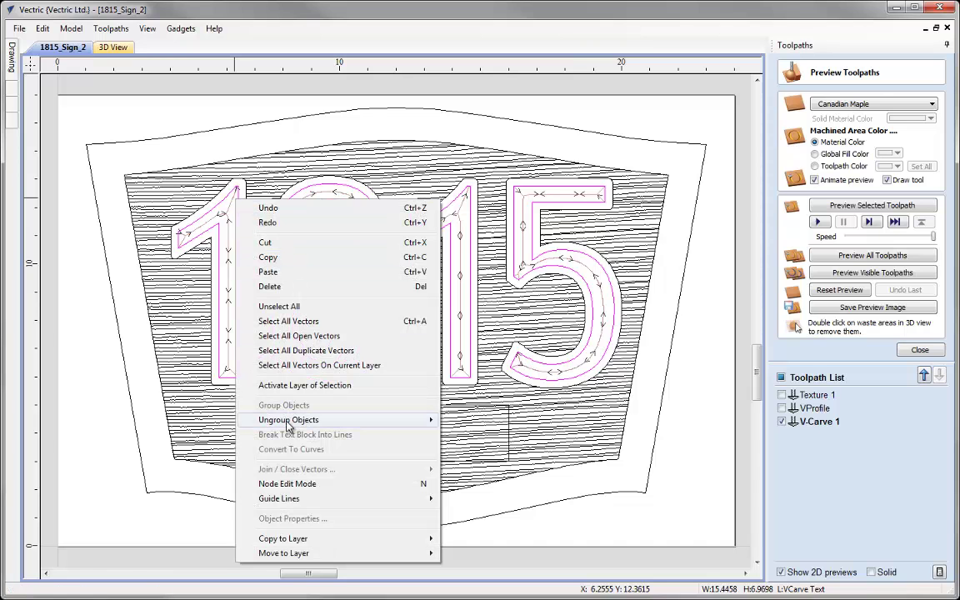
{"action": "mouse_move", "coordinate": [288, 426]}
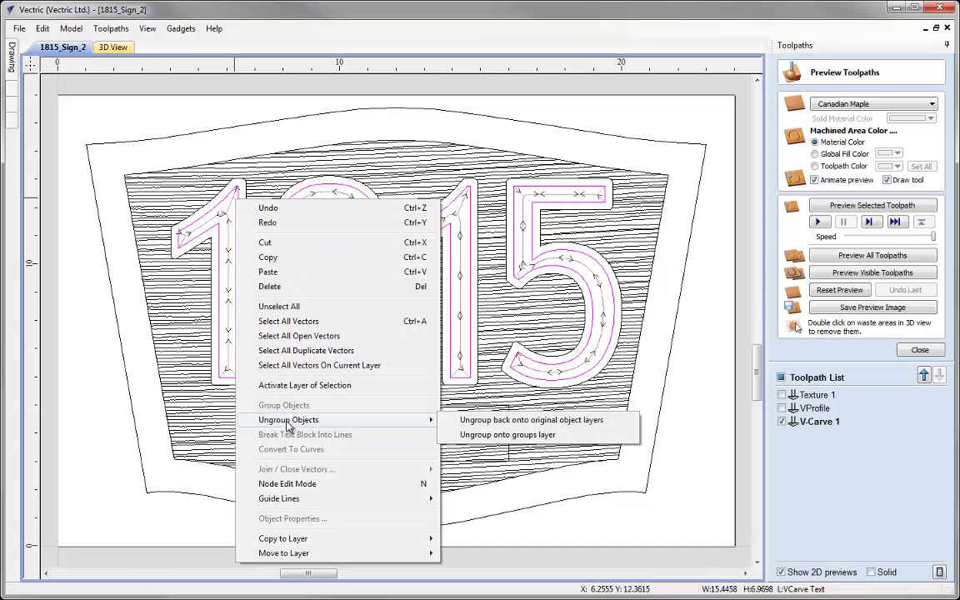
{"action": "left_click", "coordinate": [497, 437]}
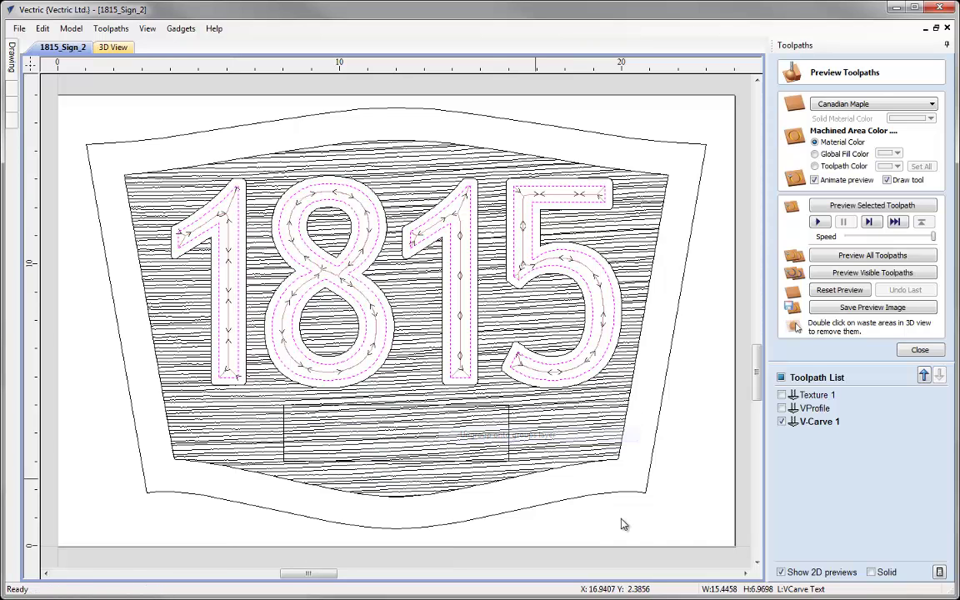
{"action": "left_click", "coordinate": [782, 422]}
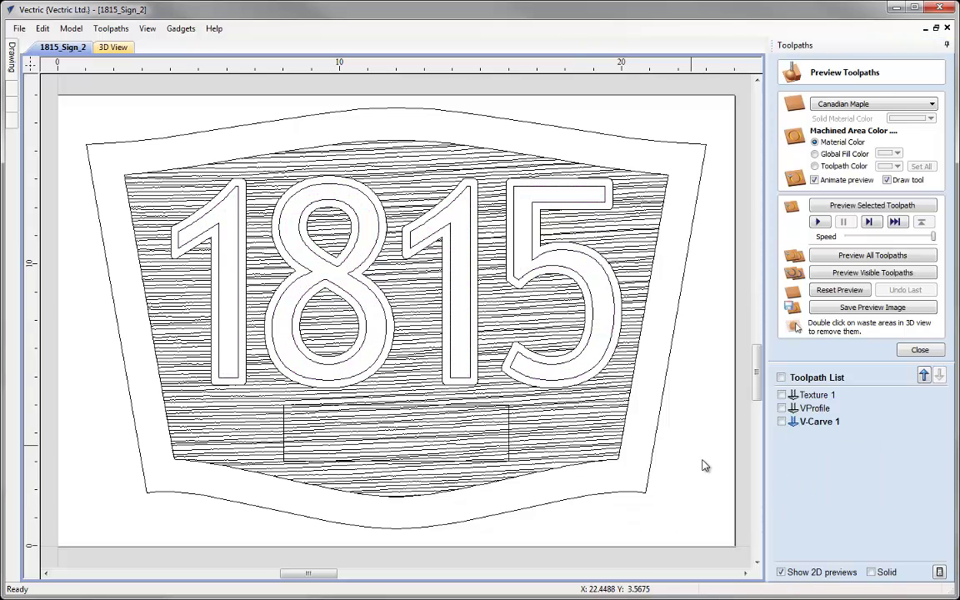
- Make the first 1's lower-left corner node and the 8's left waist node the start points of their inner carving outlines
{"action": "left_click", "coordinate": [215, 227]}
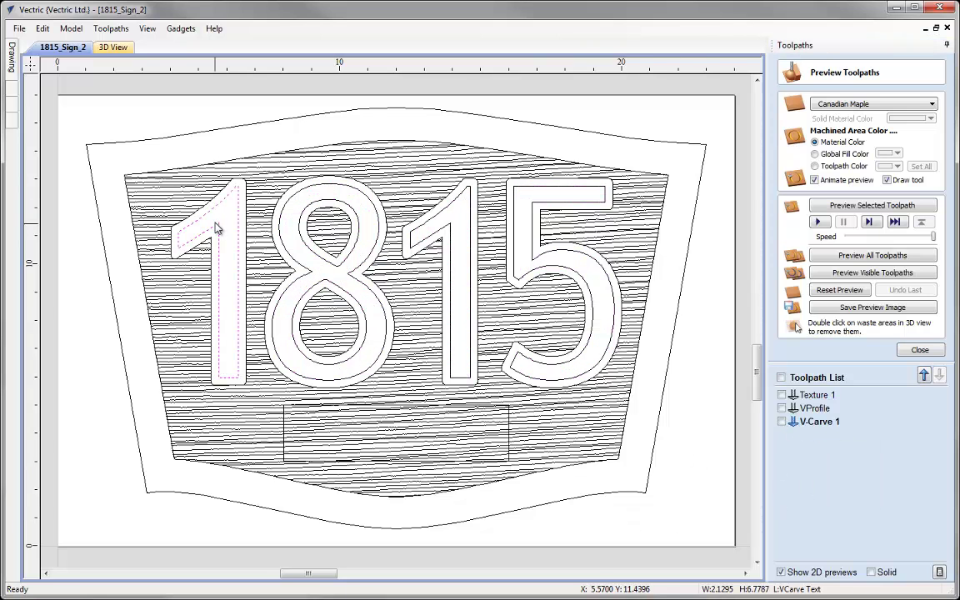
{"action": "double_click", "coordinate": [215, 227]}
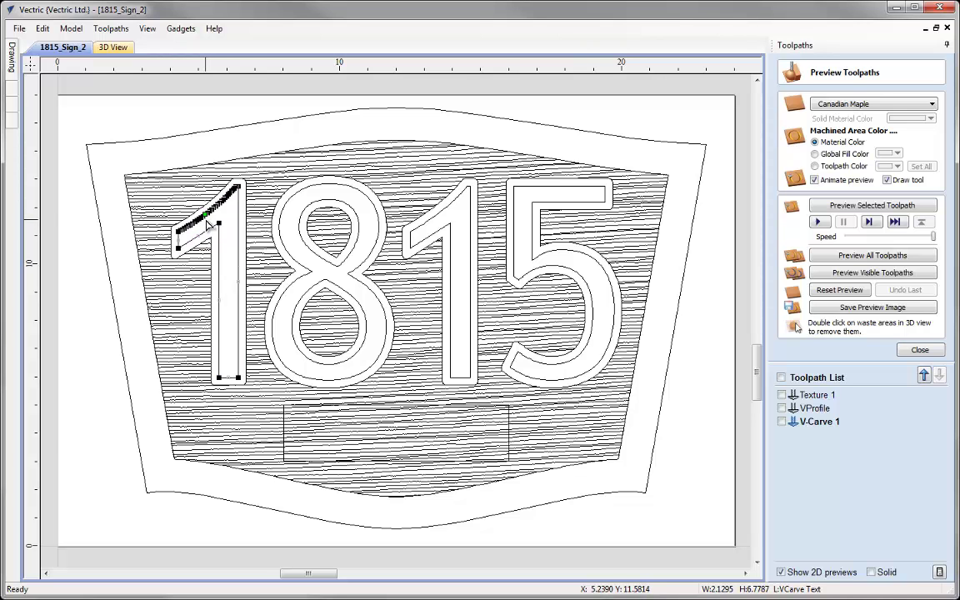
{"action": "scroll", "coordinate": [207, 223], "scroll_direction": "up", "scroll_amount": 2}
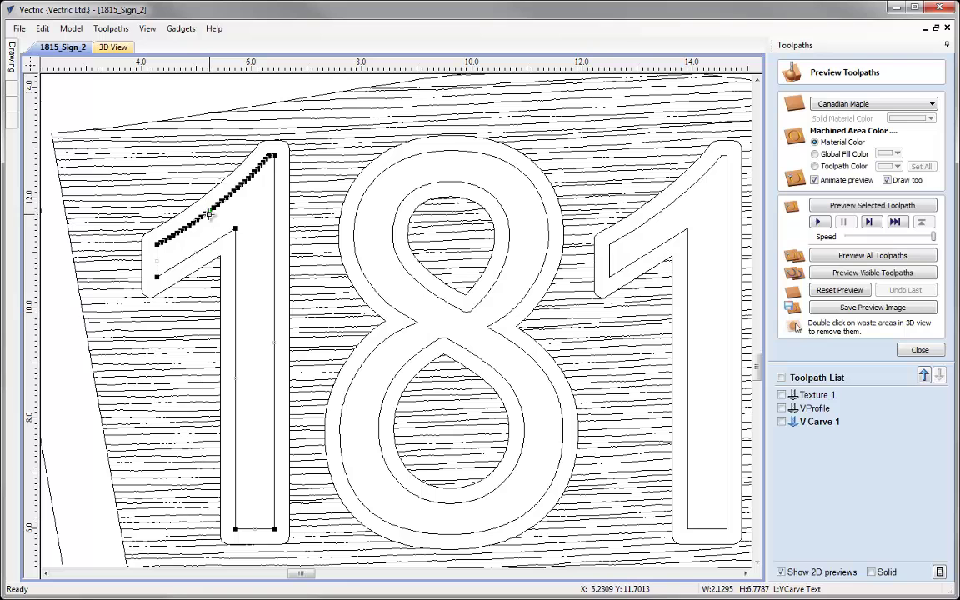
{"action": "left_click", "coordinate": [208, 212]}
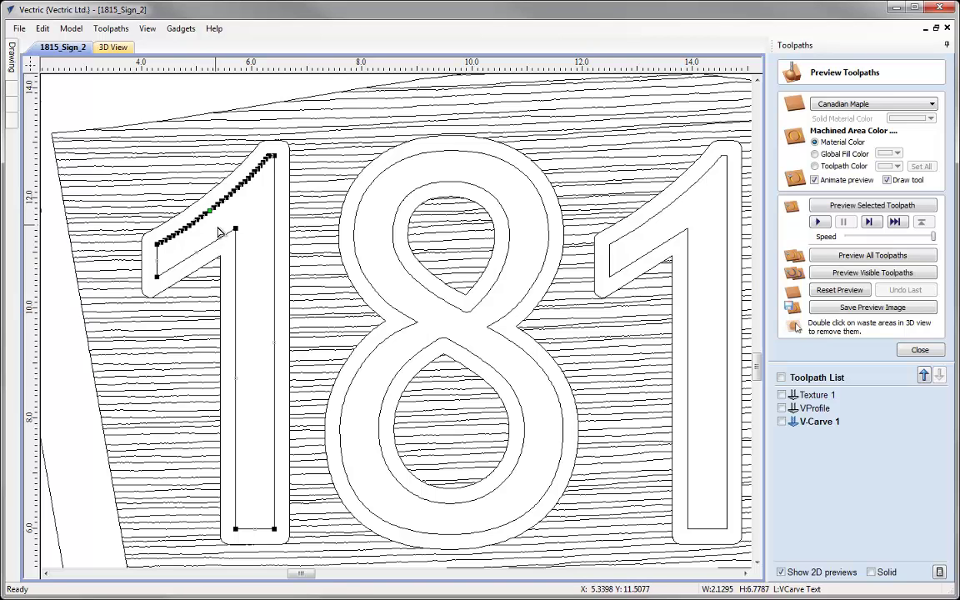
{"action": "right_click", "coordinate": [236, 529]}
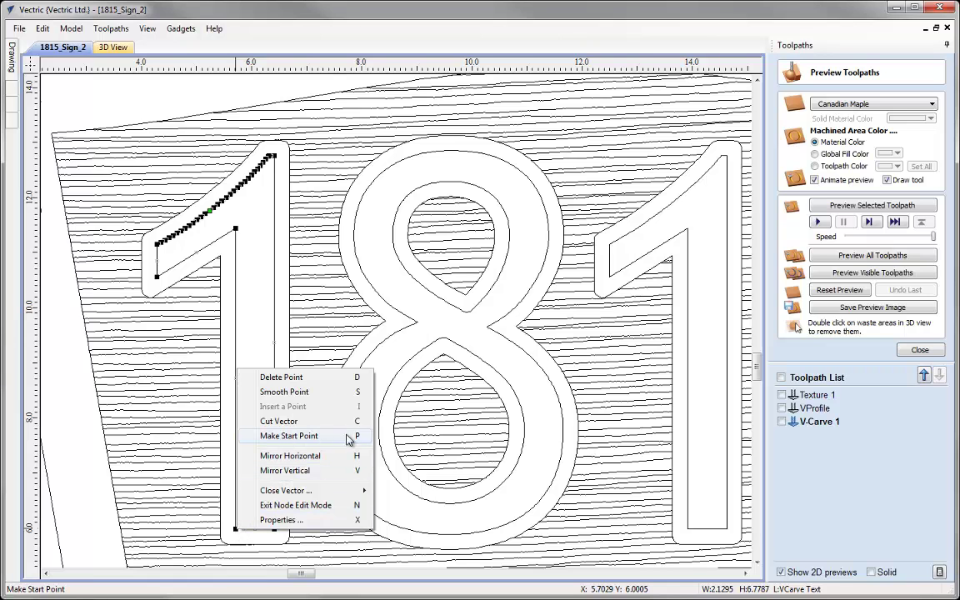
{"action": "left_click", "coordinate": [321, 436]}
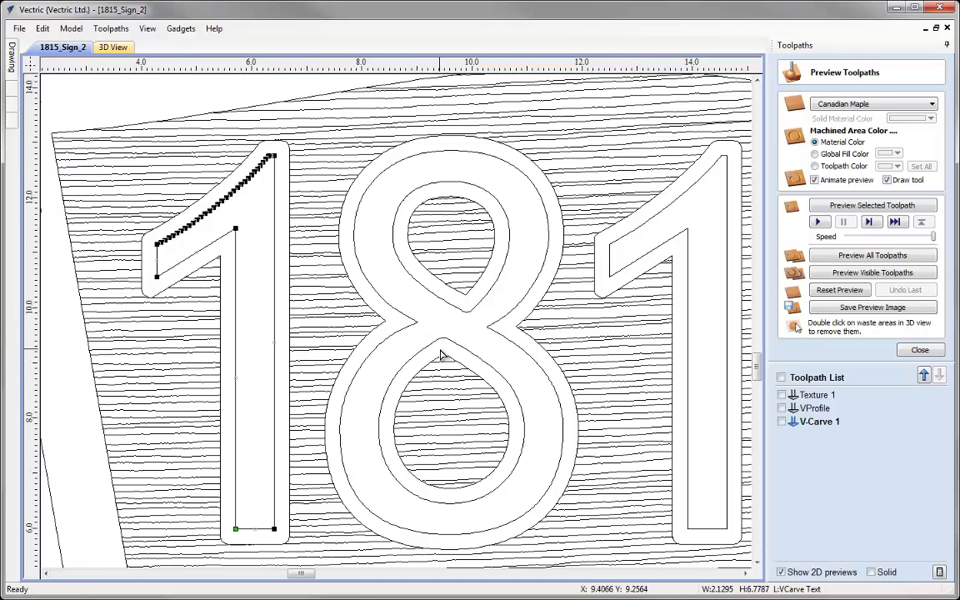
{"action": "left_click", "coordinate": [417, 324]}
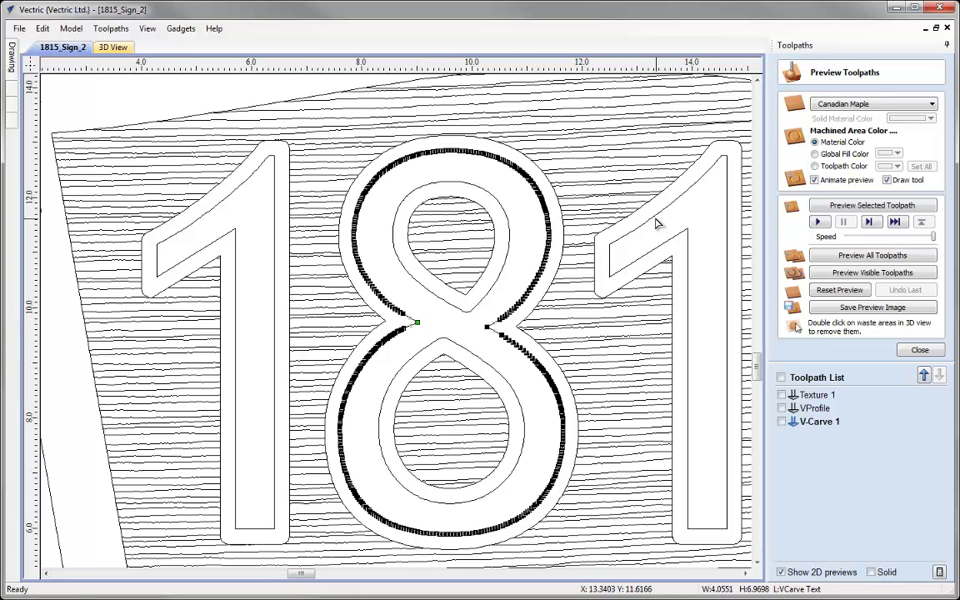
- Make the second 1's lower-left corner node and the 5's upper-left corner node the start points of their inner carving outlines
{"action": "left_click", "coordinate": [608, 273]}
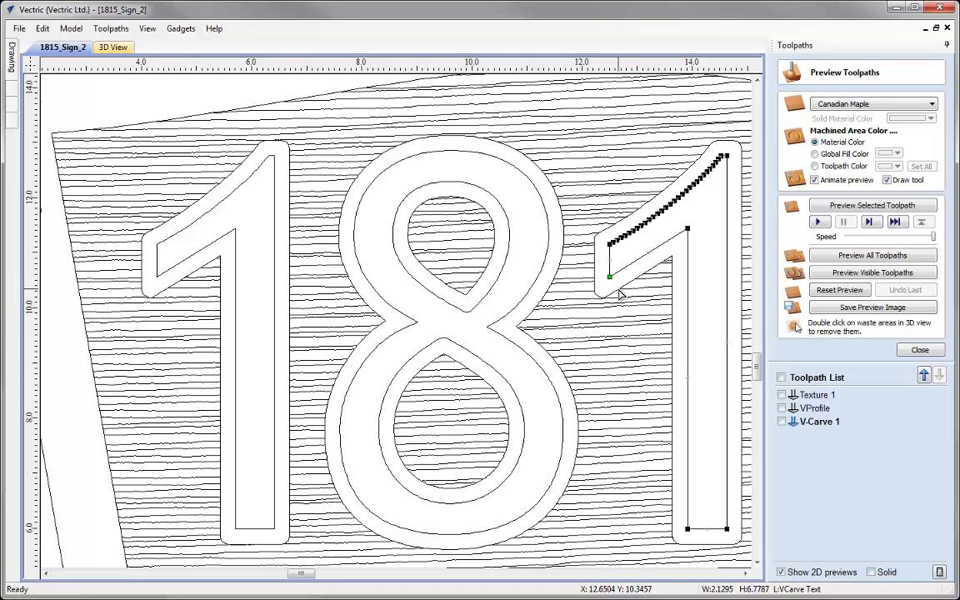
{"action": "key", "text": "F3"}
{"action": "left_click", "coordinate": [542, 266]}
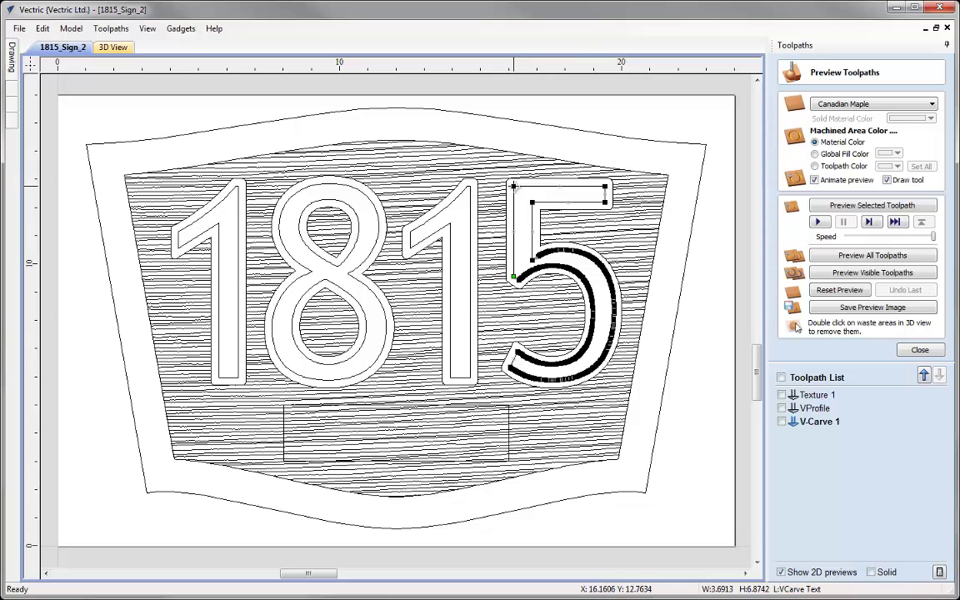
{"action": "left_click", "coordinate": [524, 215]}
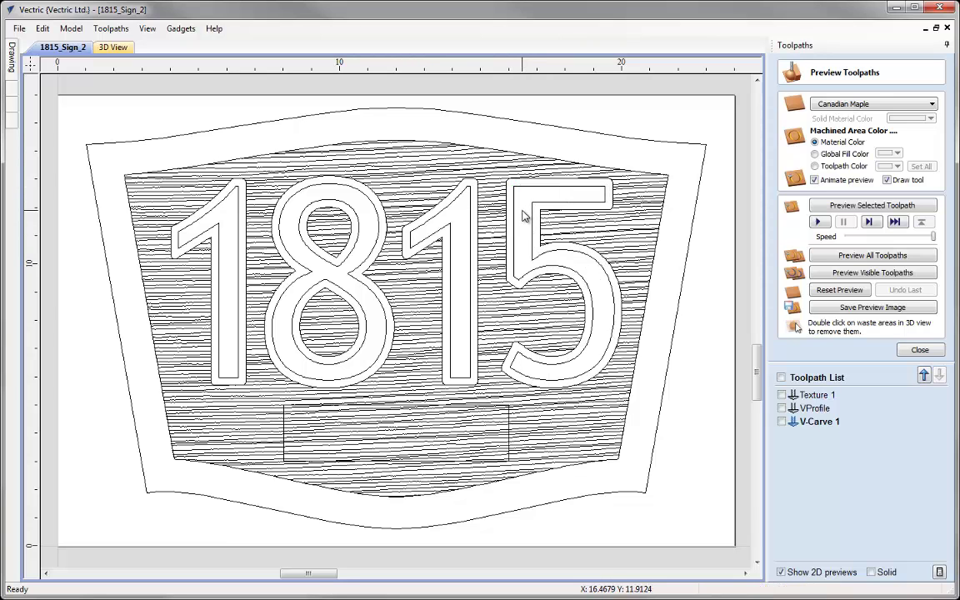
- Recalculate the V-Carve 1 toolpath with the edited vector start points
{"action": "double_click", "coordinate": [816, 424]}
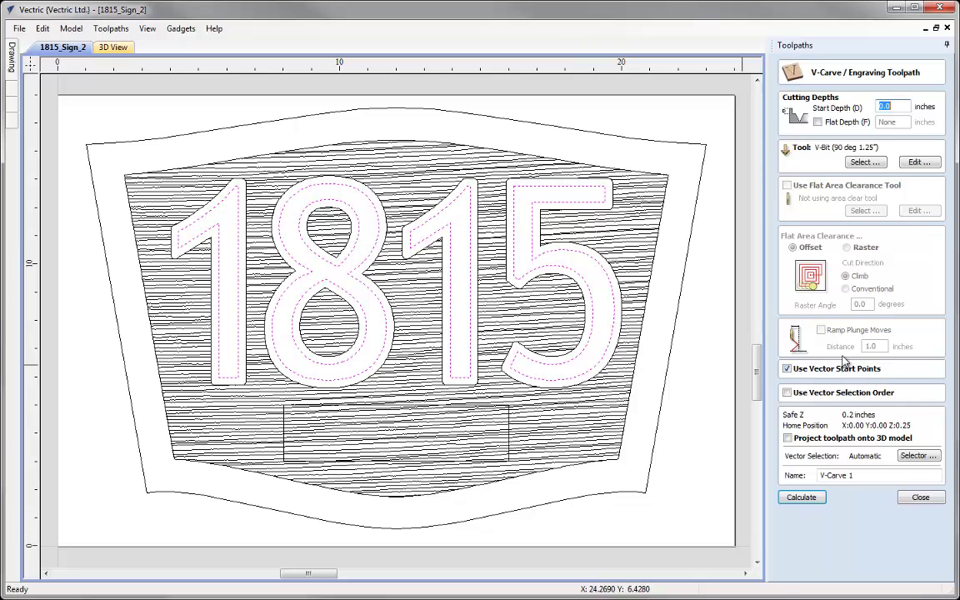
{"action": "left_click", "coordinate": [788, 499]}
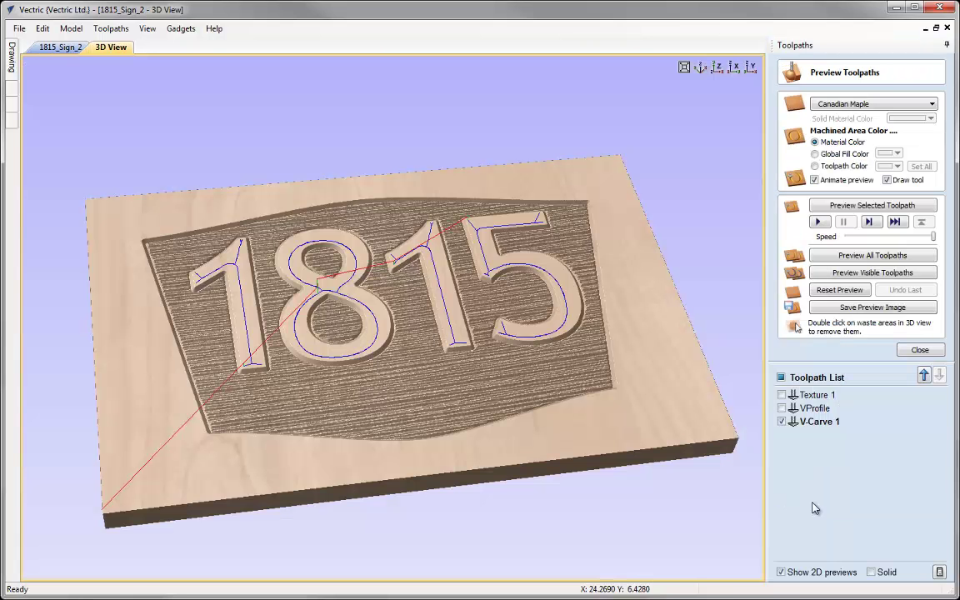
- Examine where the recalculated V-Carve 1 toolpath enters each digit in the enlarged 3D view
{"action": "scroll", "coordinate": [397, 360], "scroll_direction": "up", "scroll_amount": 5}
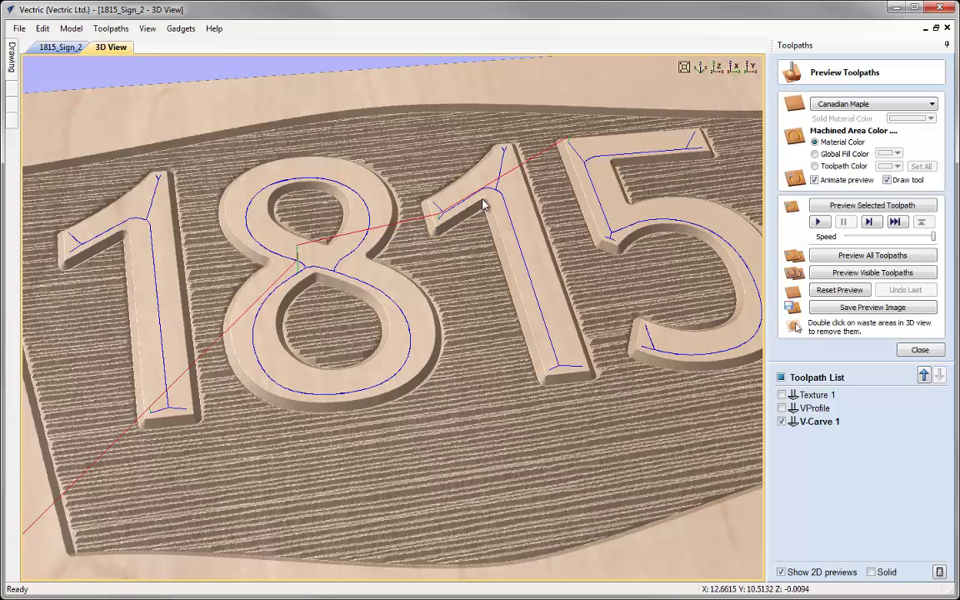
{"action": "scroll", "coordinate": [509, 319], "scroll_direction": "down", "scroll_amount": 5}
{"action": "scroll", "coordinate": [439, 326], "scroll_direction": "up", "scroll_amount": 5}
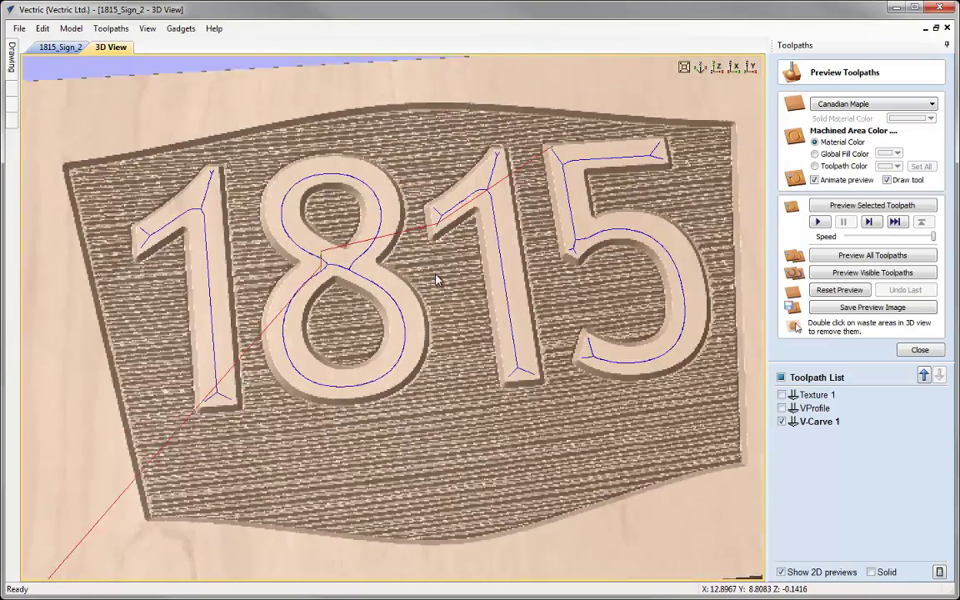
{"action": "scroll", "coordinate": [428, 322], "scroll_direction": "up", "scroll_amount": 3}
{"action": "left_click_drag", "start_coordinate": [428, 322], "coordinate": [437, 328]}
{"action": "scroll", "coordinate": [422, 325], "scroll_direction": "down", "scroll_amount": 3}
{"action": "scroll", "coordinate": [422, 325], "scroll_direction": "up", "scroll_amount": 3}
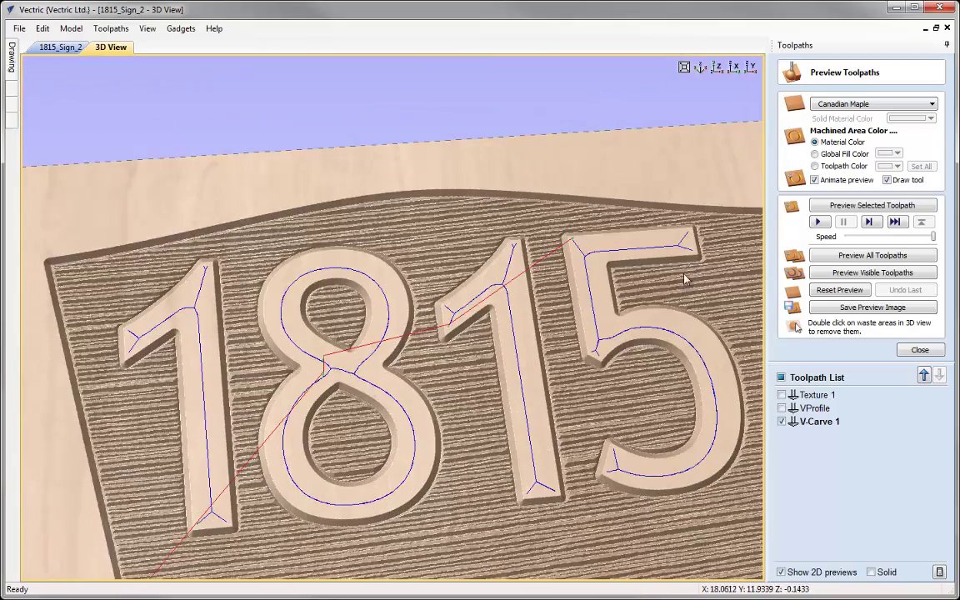
- Preview the V-Carve 1 toolpath in an isometric view at reduced simulation speed, then speed it up and close the preview
{"action": "left_click", "coordinate": [700, 69]}
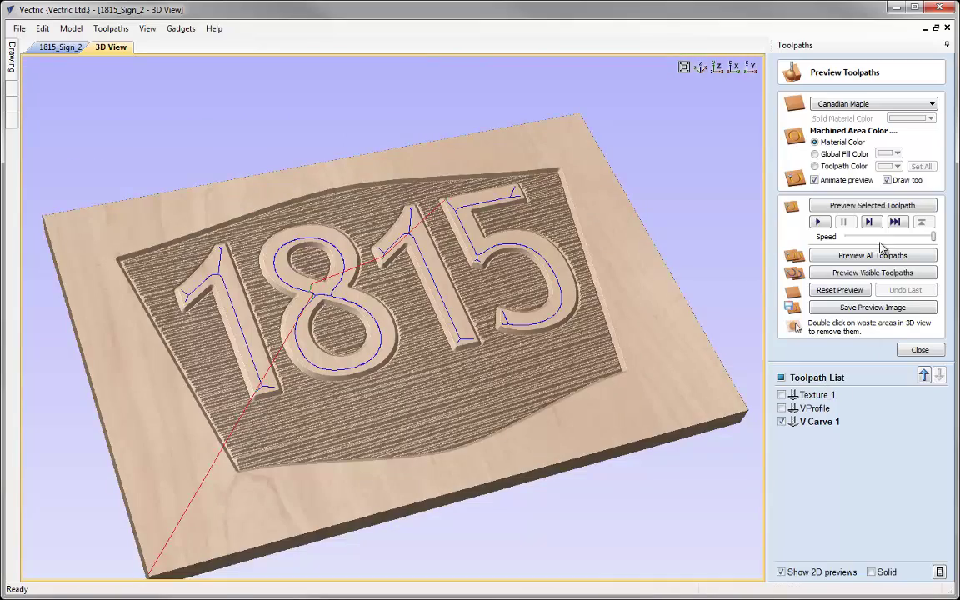
{"action": "left_click_drag", "start_coordinate": [931, 236], "coordinate": [866, 238]}
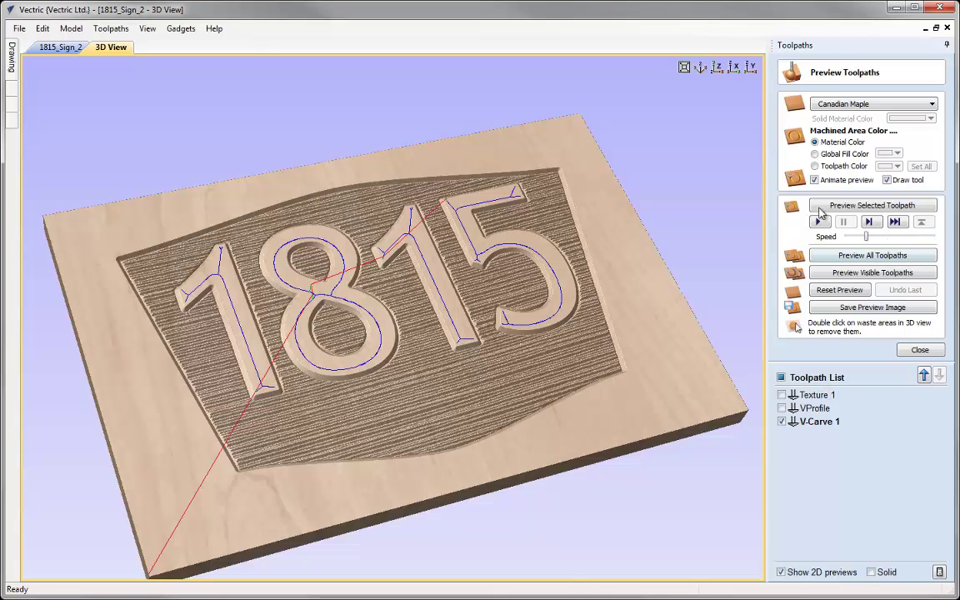
{"action": "left_click", "coordinate": [840, 207]}
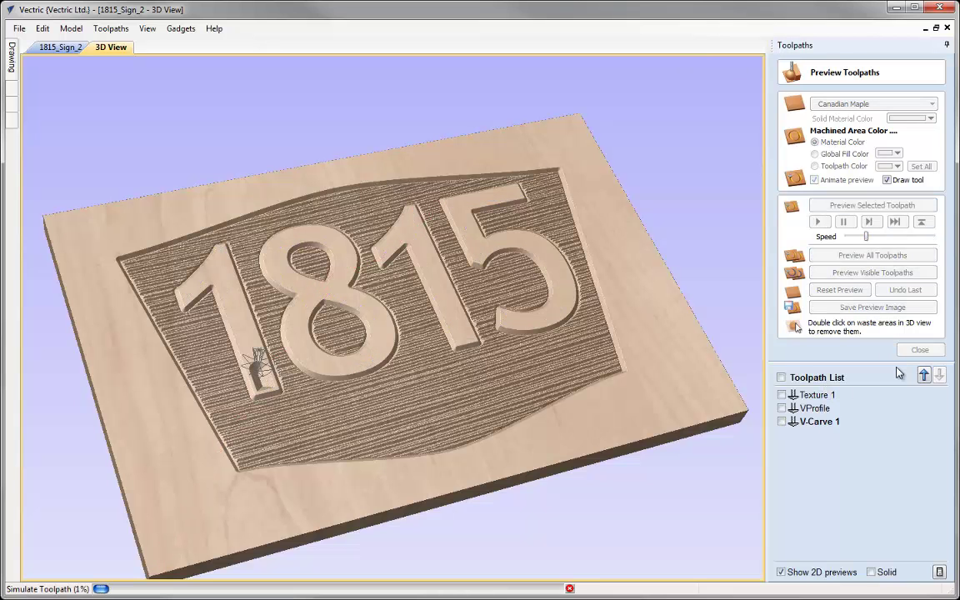
{"action": "left_click_drag", "start_coordinate": [867, 238], "coordinate": [893, 238]}
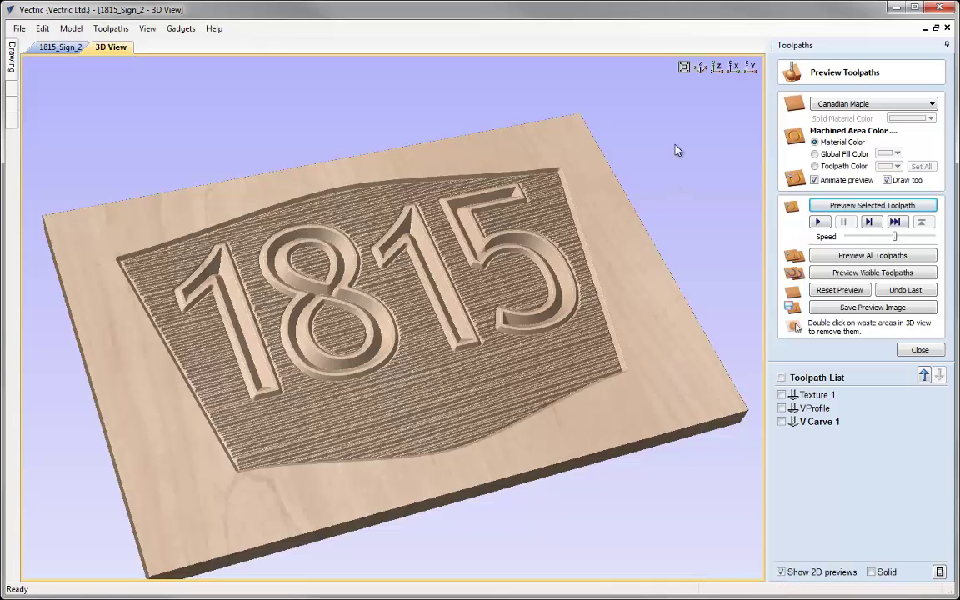
{"action": "left_click", "coordinate": [685, 66]}
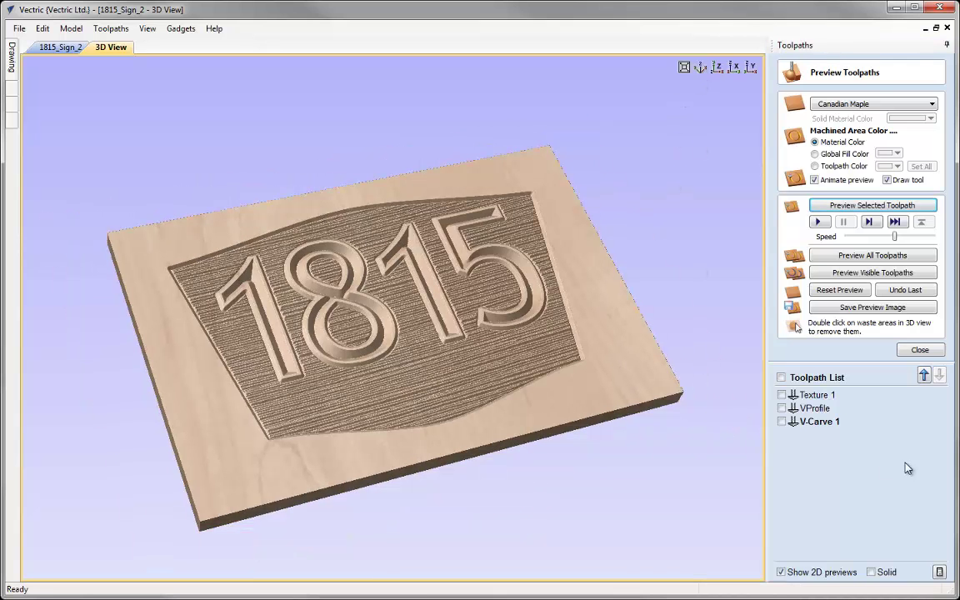
{"action": "left_click", "coordinate": [920, 349]}
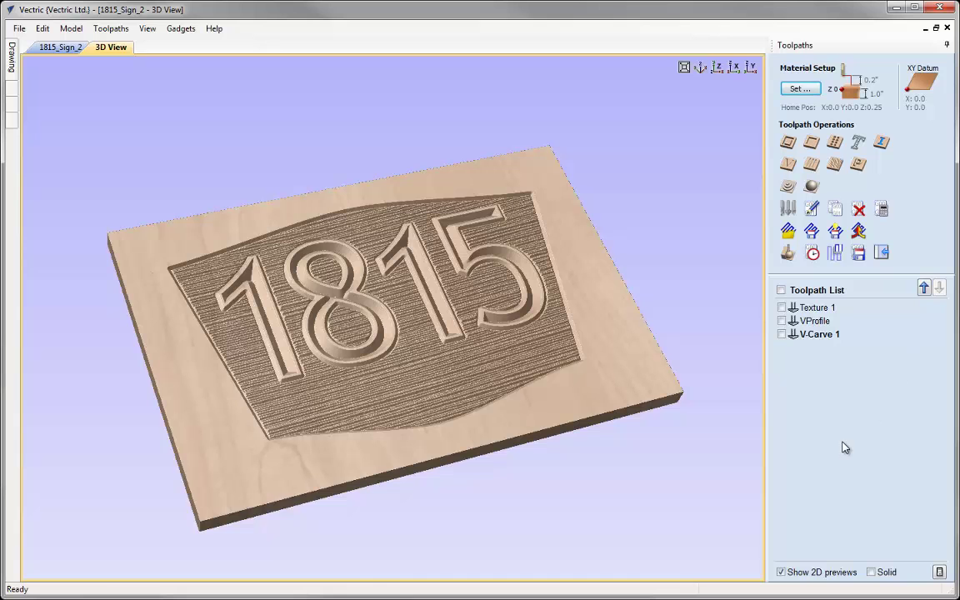
- Show the 2D and 3D views together and start a pocket toolpath with a cut depth of 0.25 inches
{"action": "key", "text": "F4"}
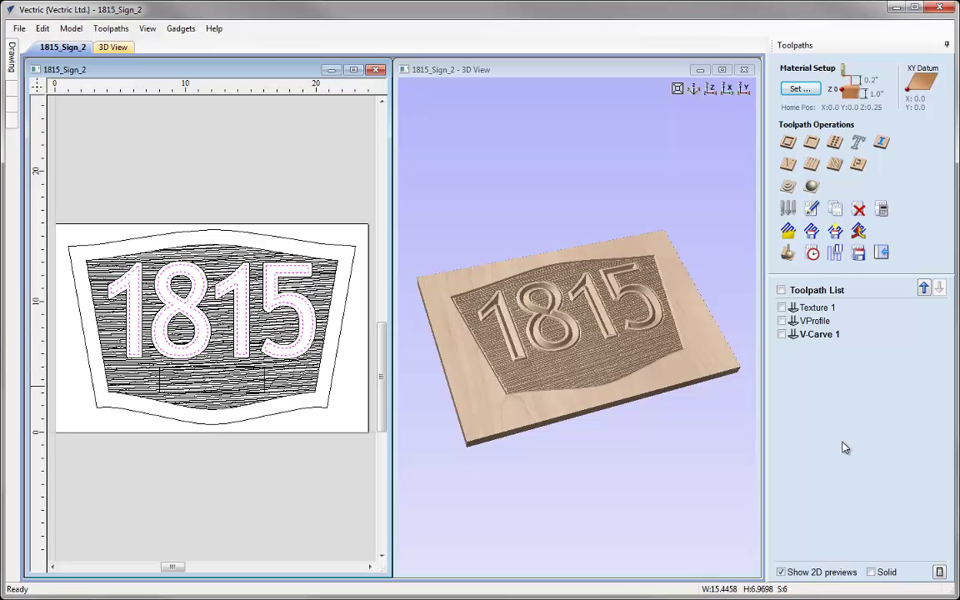
{"action": "left_click", "coordinate": [811, 143]}
{"action": "key", "text": "Tab"}
{"action": "type", "text": "0."}
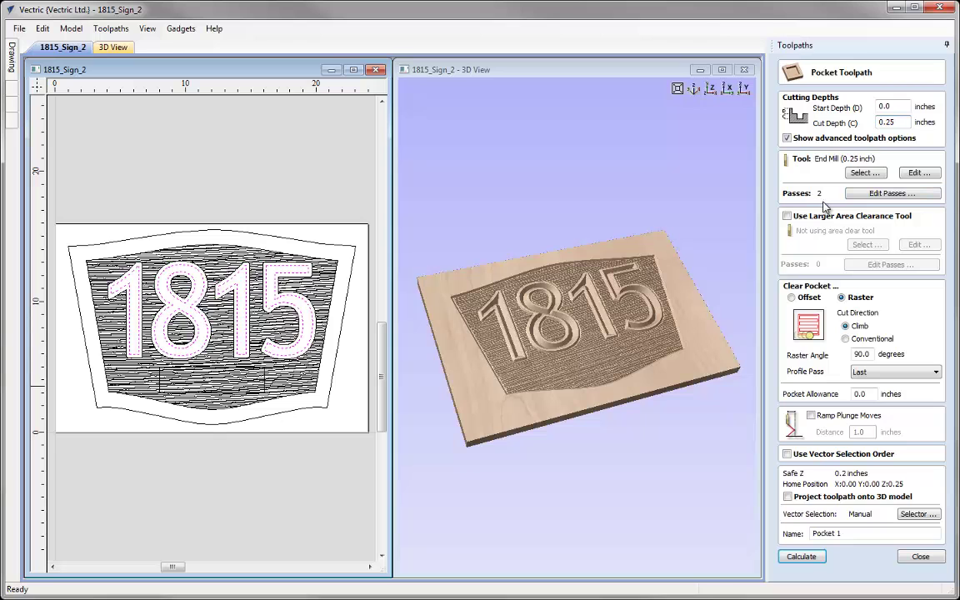
- Set the first pass depth to 0.15 inches in the pocket toolpath's pass list
{"action": "left_click", "coordinate": [876, 195]}
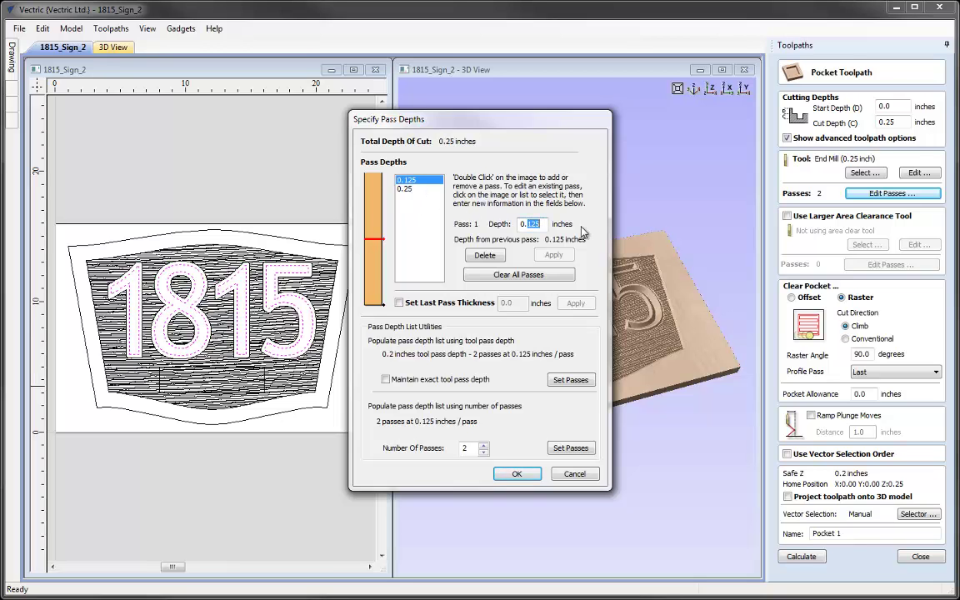
{"action": "type", "text": "15"}
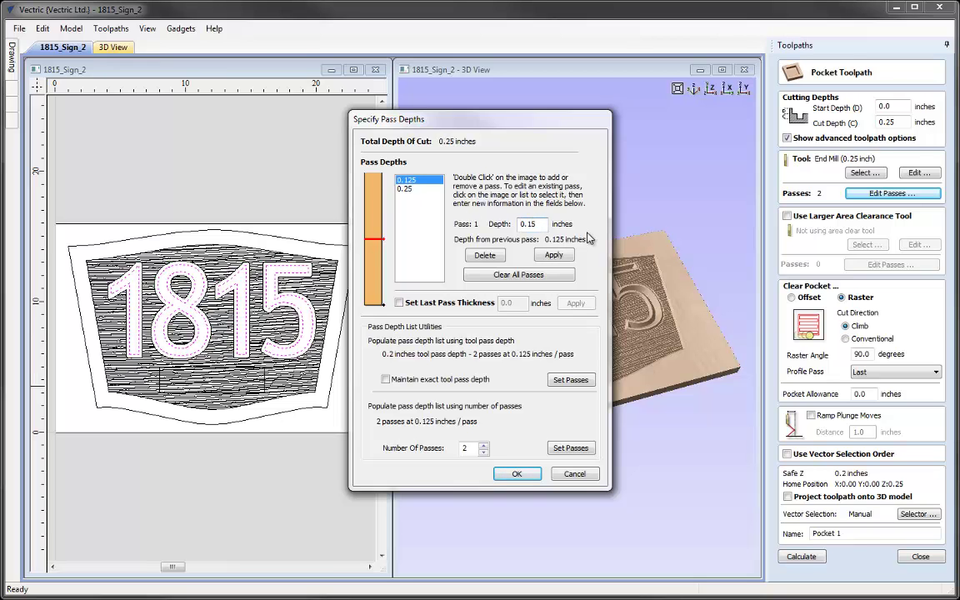
{"action": "left_click", "coordinate": [560, 255]}
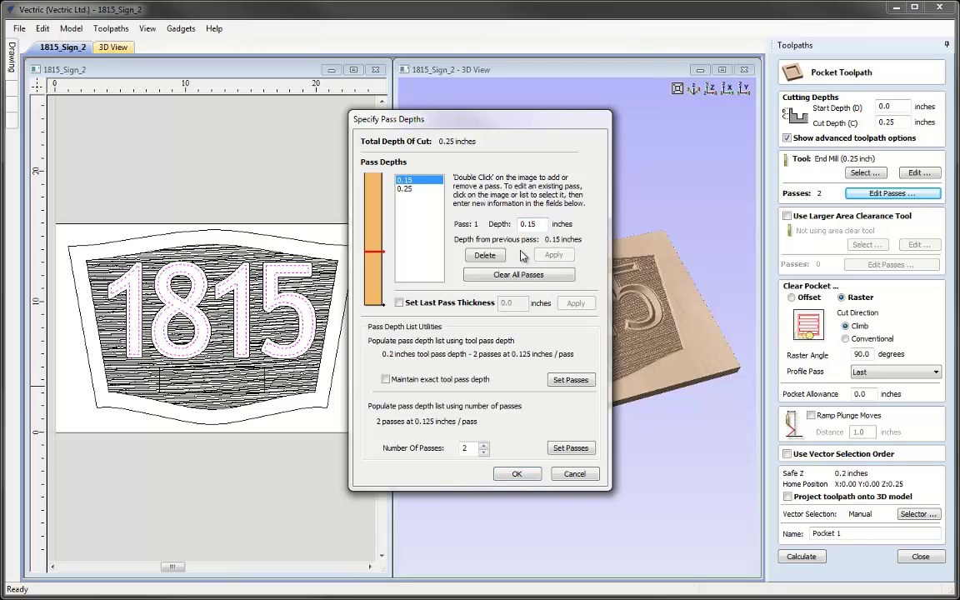
{"action": "left_click", "coordinate": [484, 255]}
- Set the pocket toolpath's last pass thickness to 0.05 inches and accept the pass depths
{"action": "left_click", "coordinate": [398, 303]}
{"action": "left_click", "coordinate": [514, 304]}
{"action": "type", "text": "5"}
{"action": "left_click", "coordinate": [575, 303]}
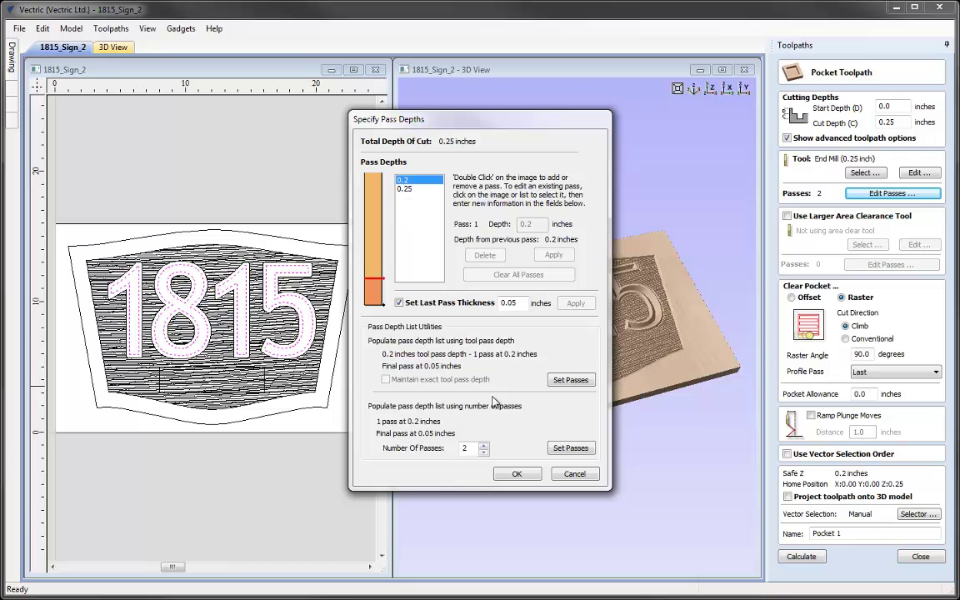
{"action": "left_click", "coordinate": [511, 474]}
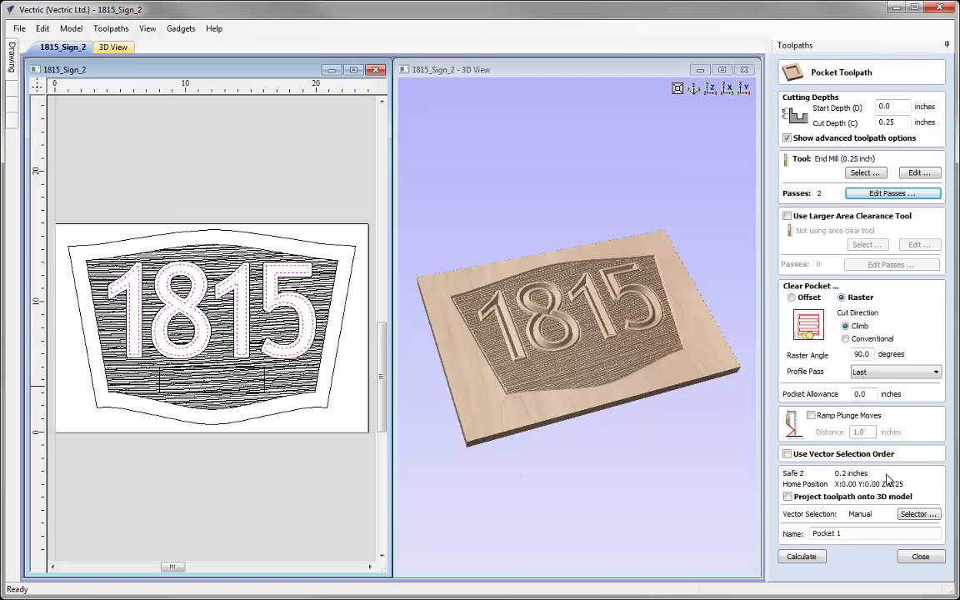
- Select the vectors on the Pocket layer instead of VCarve Text, associate them with the toolpath, and calculate Pocket 1
{"action": "left_click", "coordinate": [923, 515]}
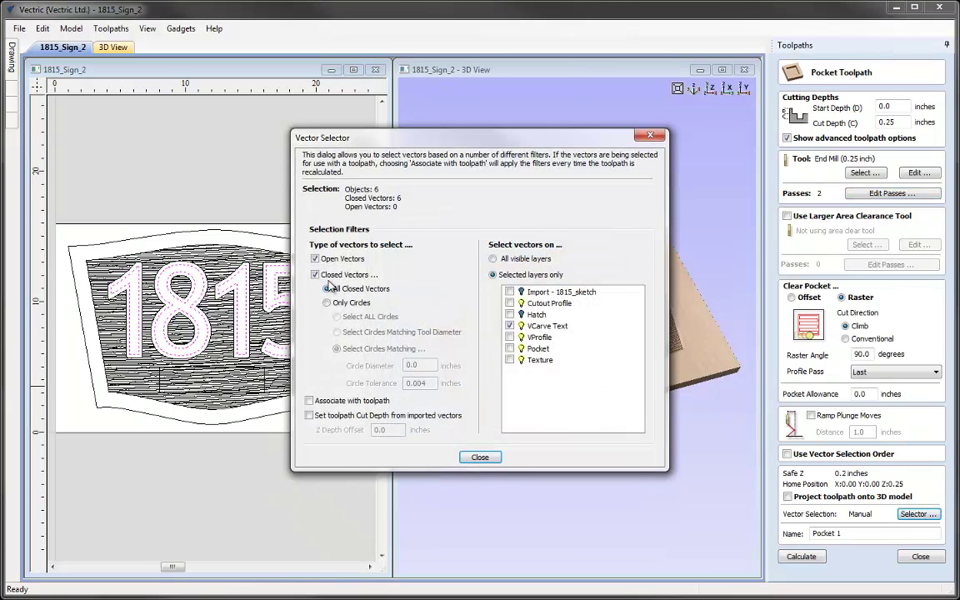
{"action": "left_click", "coordinate": [510, 326]}
{"action": "left_click", "coordinate": [510, 348]}
{"action": "left_click", "coordinate": [309, 401]}
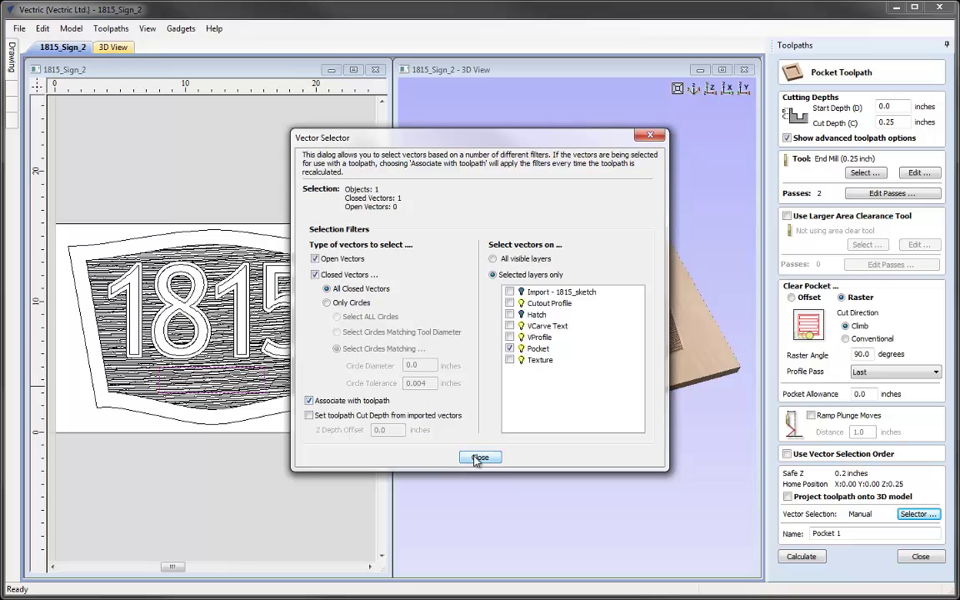
{"action": "left_click", "coordinate": [480, 458]}
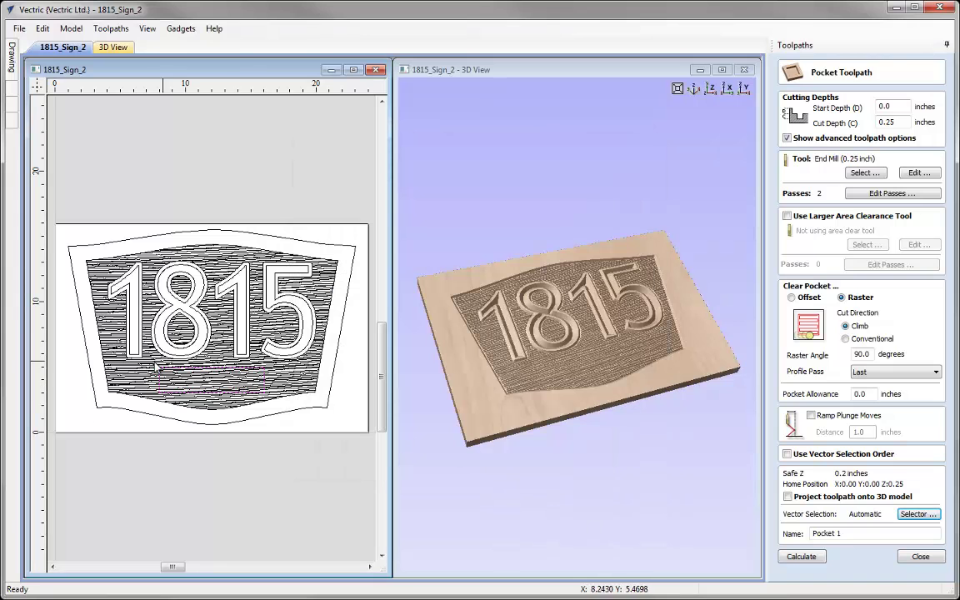
{"action": "left_click", "coordinate": [790, 556]}
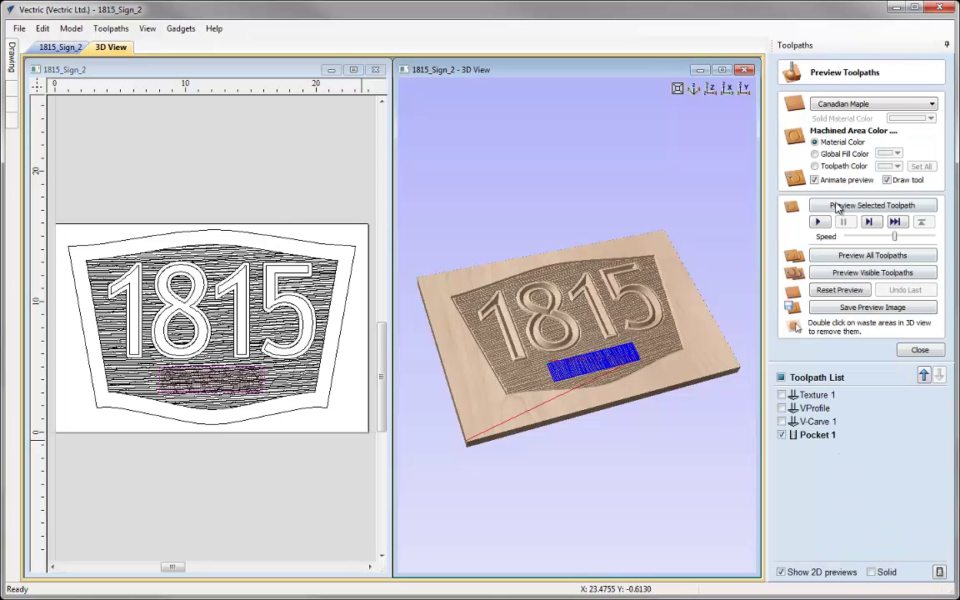
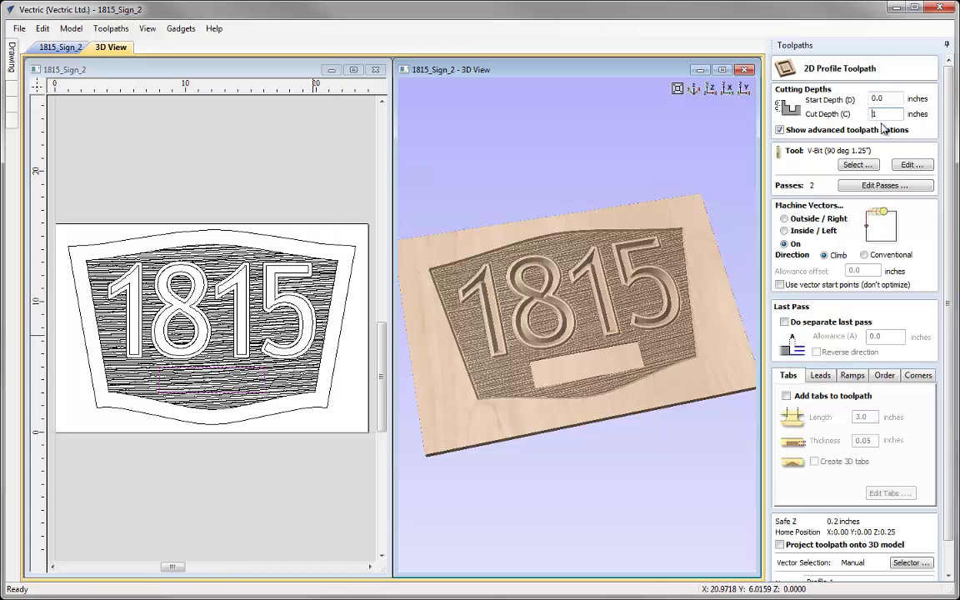
- Choose the 0.25 inch End Mill for the 2D profile toolpath and set its pass depth to 0.25 inches
{"action": "left_click", "coordinate": [858, 165]}
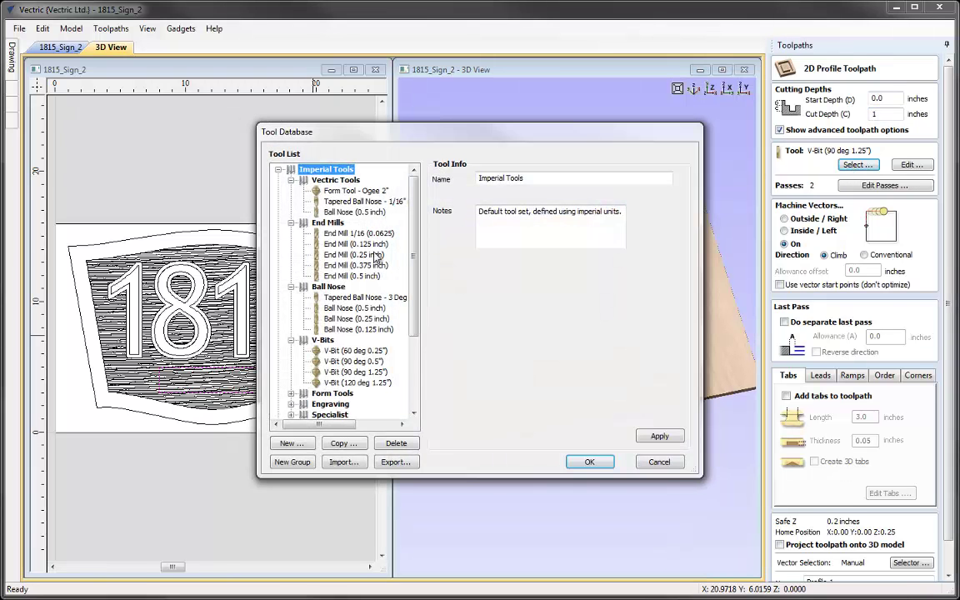
{"action": "double_click", "coordinate": [337, 254]}
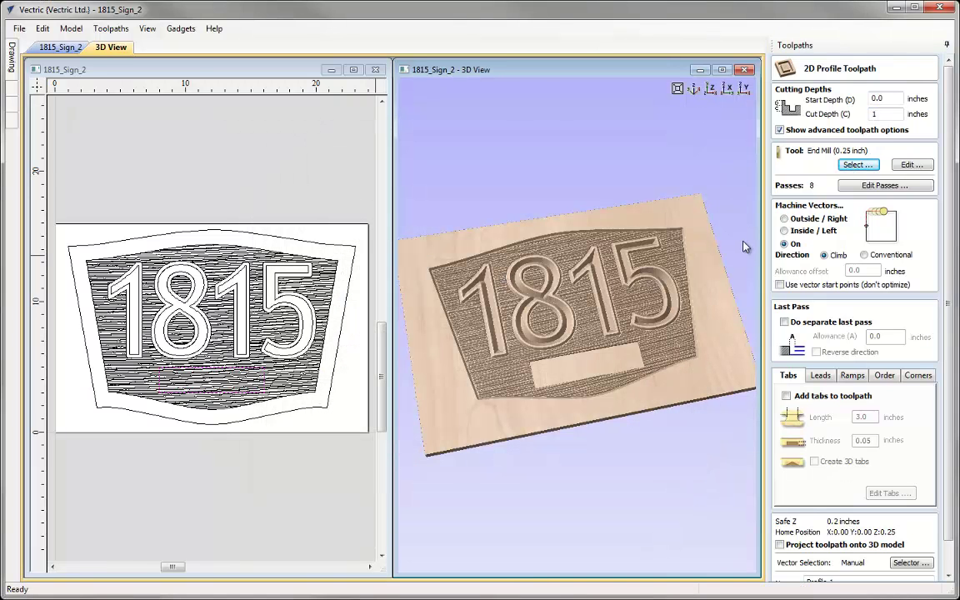
{"action": "left_click", "coordinate": [912, 164]}
{"action": "double_click", "coordinate": [454, 323]}
{"action": "type", "text": "0.25"}
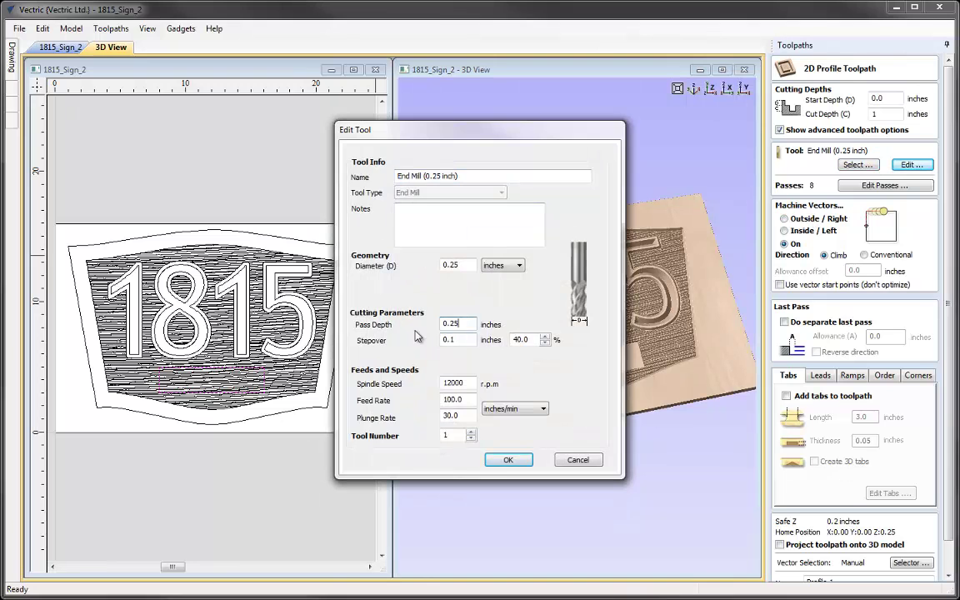
{"action": "left_click", "coordinate": [507, 459]}
- Machine the profile outside the vectors and add a separate last pass with a 0.05 inch allowance
{"action": "left_click", "coordinate": [793, 219]}
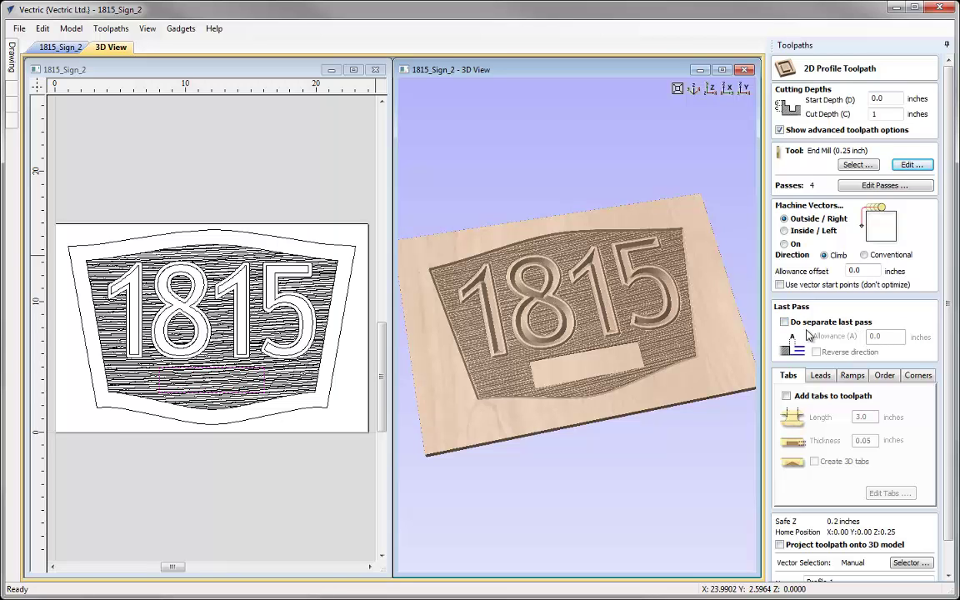
{"action": "left_click", "coordinate": [784, 322]}
{"action": "double_click", "coordinate": [884, 336]}
{"action": "type", "text": "0"}
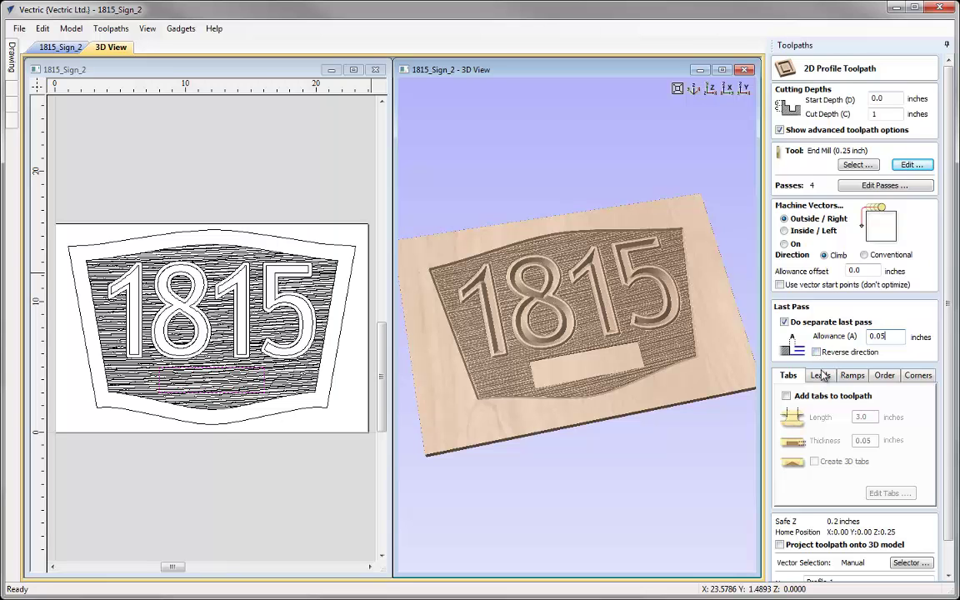
- Select only the Cutout Profile layer's vectors instead of Pocket, associate them with the toolpath, and calculate Profile 1
{"action": "scroll", "coordinate": [945, 354], "scroll_direction": "down", "scroll_amount": 1}
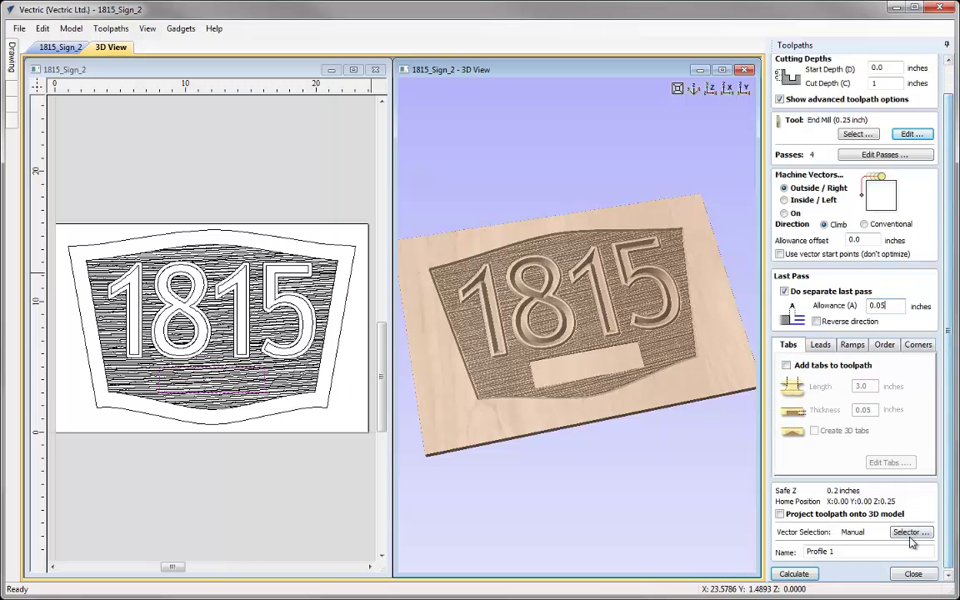
{"action": "left_click", "coordinate": [911, 531]}
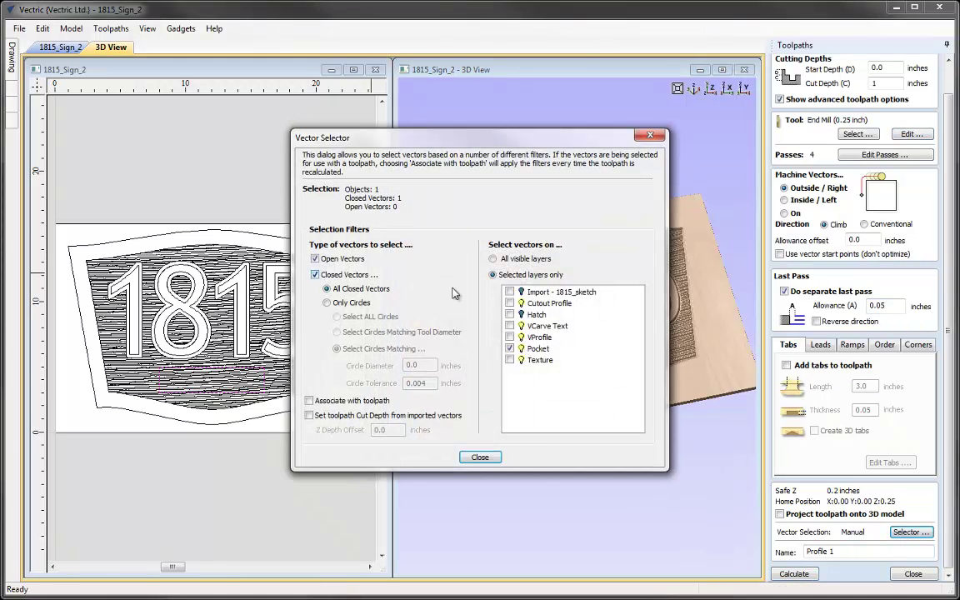
{"action": "left_click", "coordinate": [509, 349]}
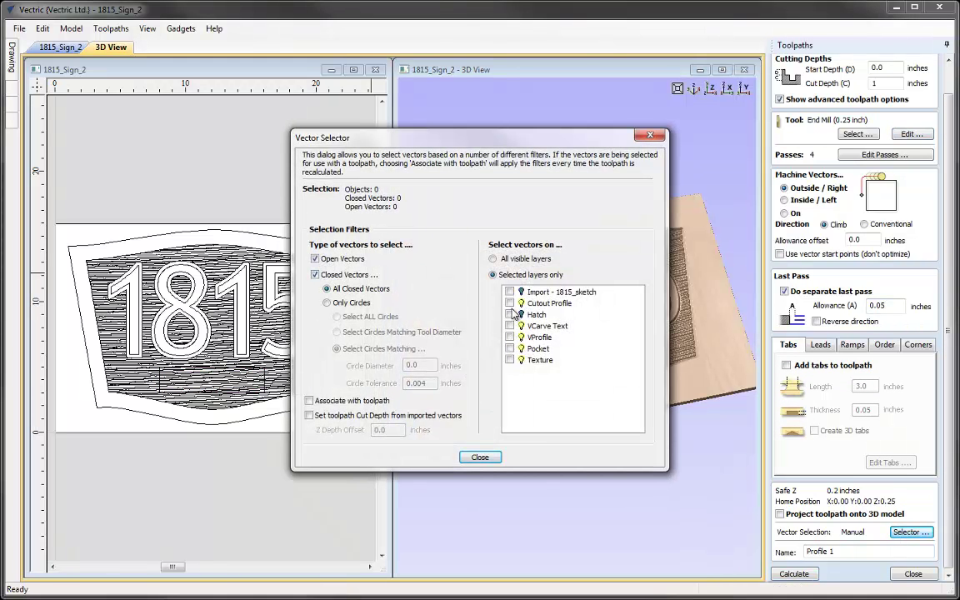
{"action": "left_click", "coordinate": [509, 303]}
{"action": "left_click", "coordinate": [319, 405]}
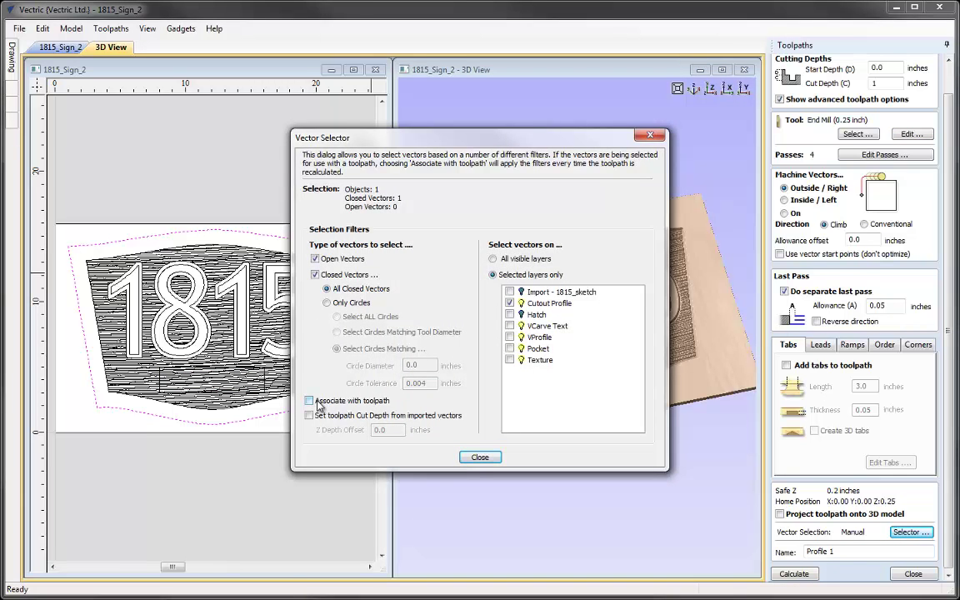
{"action": "left_click", "coordinate": [479, 456]}
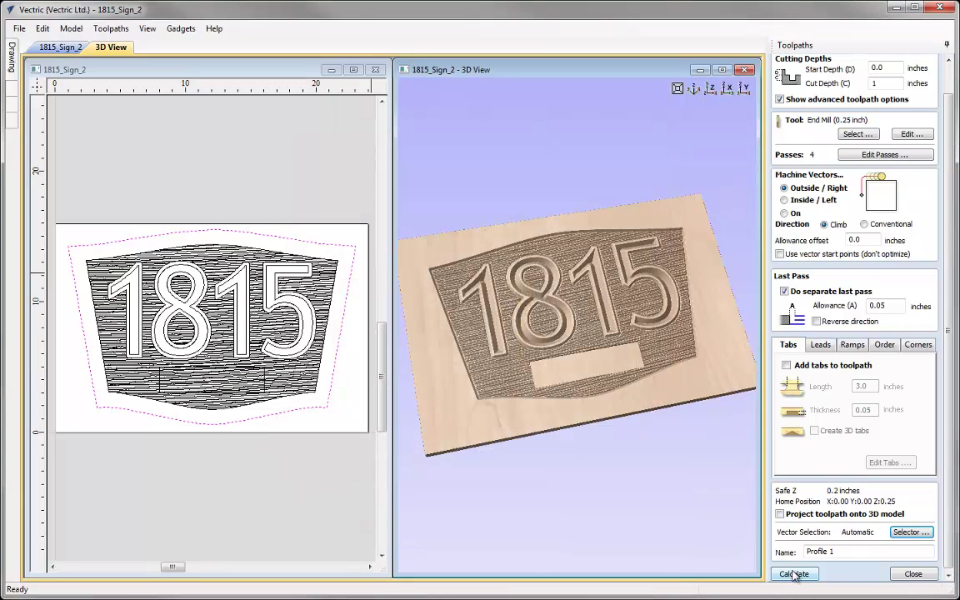
{"action": "left_click", "coordinate": [794, 574]}
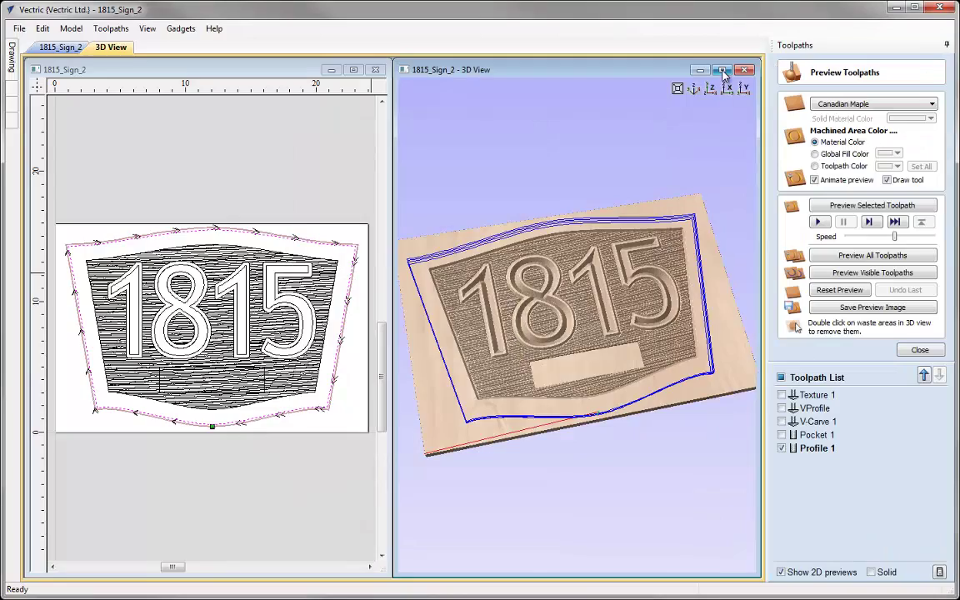
- Enlarge the 3D view and examine the Profile 1 toolpath's depth passes and separate last pass up close
{"action": "double_click", "coordinate": [650, 69]}
{"action": "left_click", "coordinate": [704, 68]}
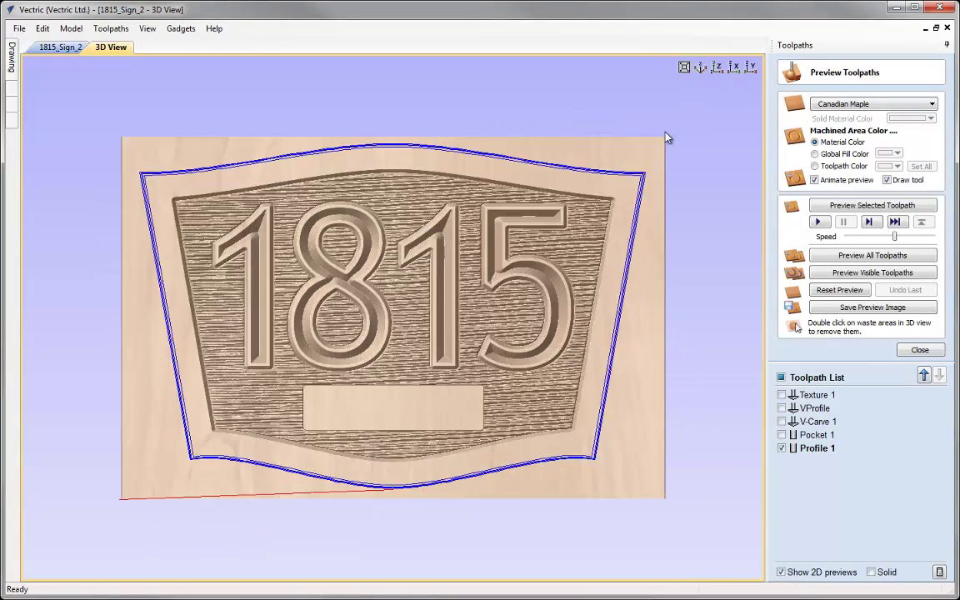
{"action": "scroll", "coordinate": [655, 370], "scroll_direction": "up", "scroll_amount": 3}
{"action": "scroll", "coordinate": [654, 360], "scroll_direction": "up", "scroll_amount": 5}
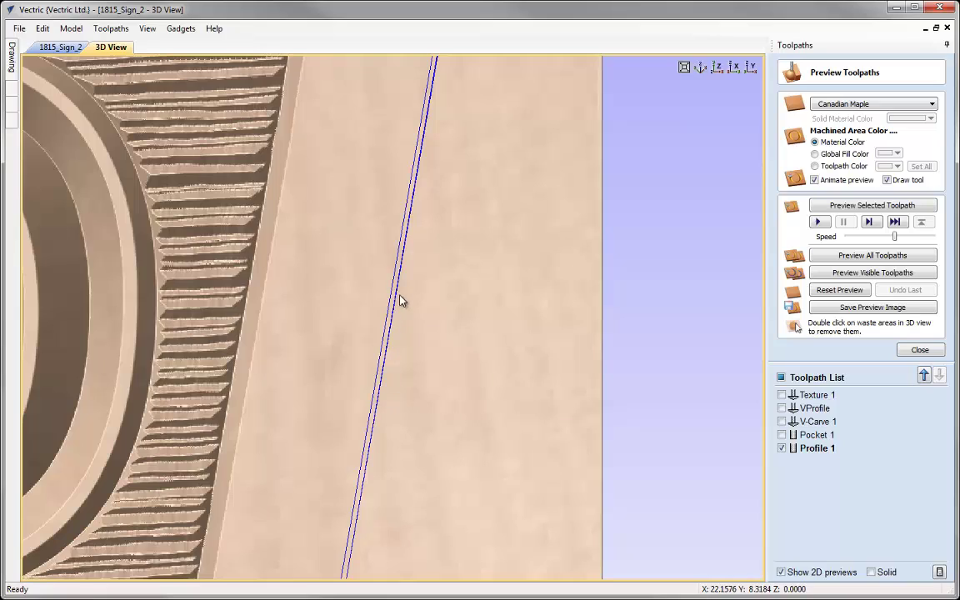
{"action": "left_click_drag", "start_coordinate": [317, 495], "coordinate": [394, 277]}
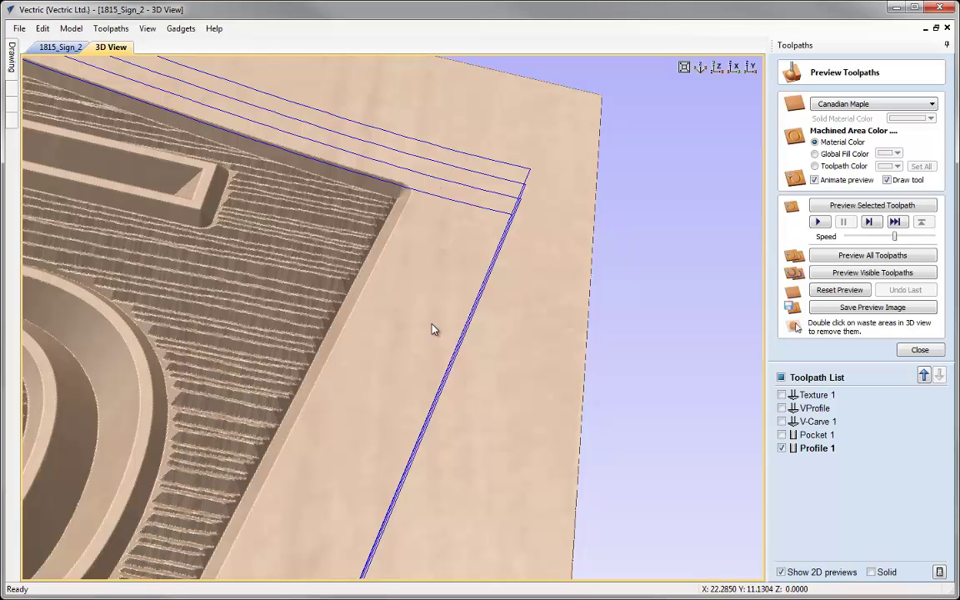
{"action": "left_click", "coordinate": [706, 67]}
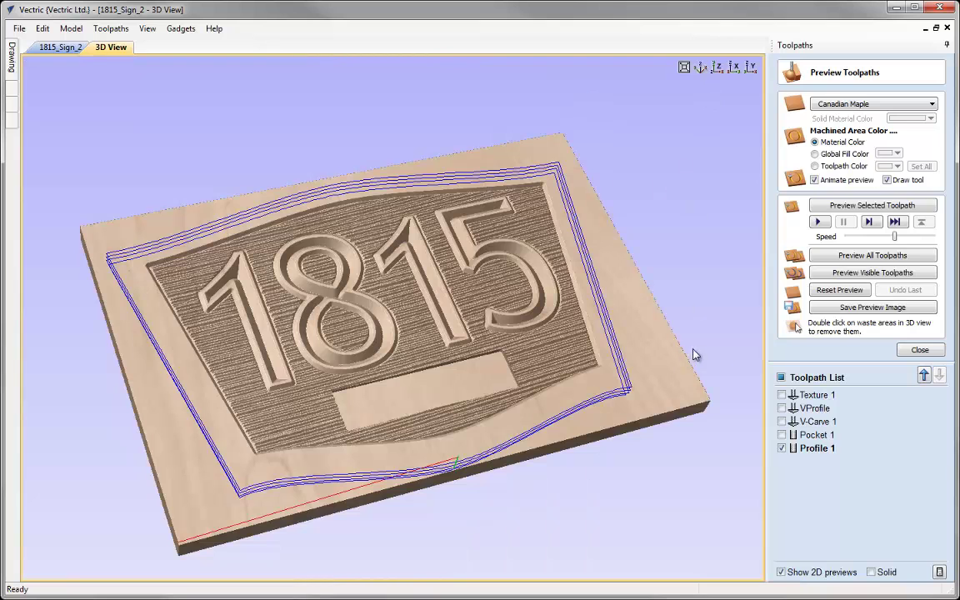
- Preview the Profile 1 toolpath and examine the cutout slot along the sign's edge up close
{"action": "left_click", "coordinate": [837, 206]}
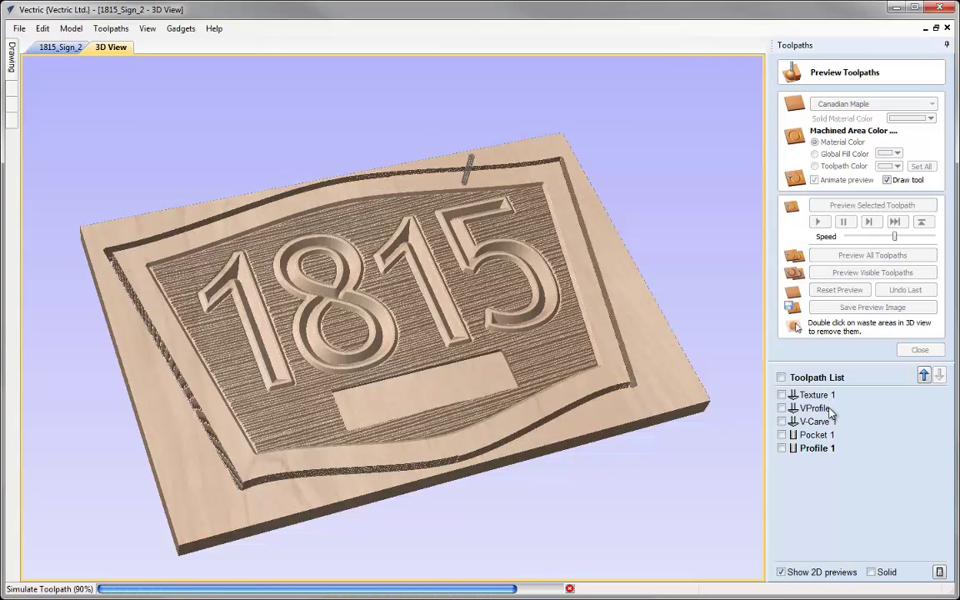
{"action": "left_click_drag", "start_coordinate": [583, 358], "coordinate": [652, 359]}
{"action": "scroll", "coordinate": [652, 360], "scroll_direction": "up", "scroll_amount": 10}
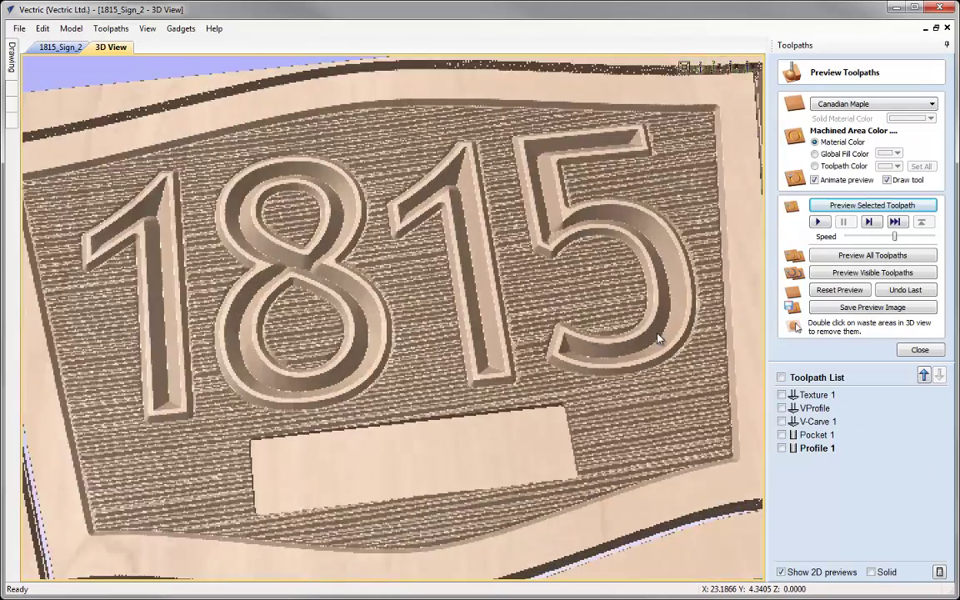
{"action": "scroll", "coordinate": [402, 354], "scroll_direction": "up", "scroll_amount": 5}
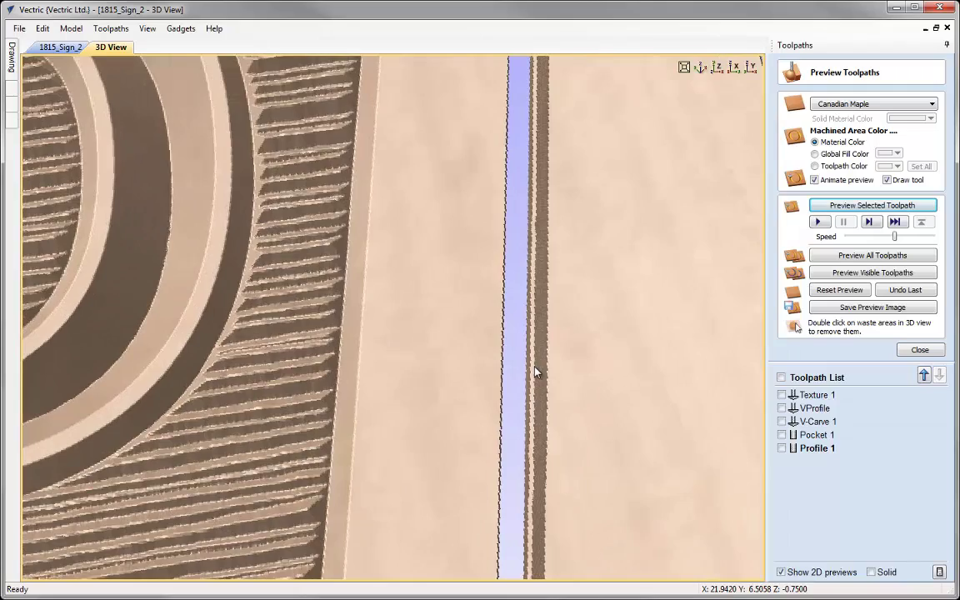
{"action": "left_click_drag", "start_coordinate": [519, 414], "coordinate": [514, 442]}
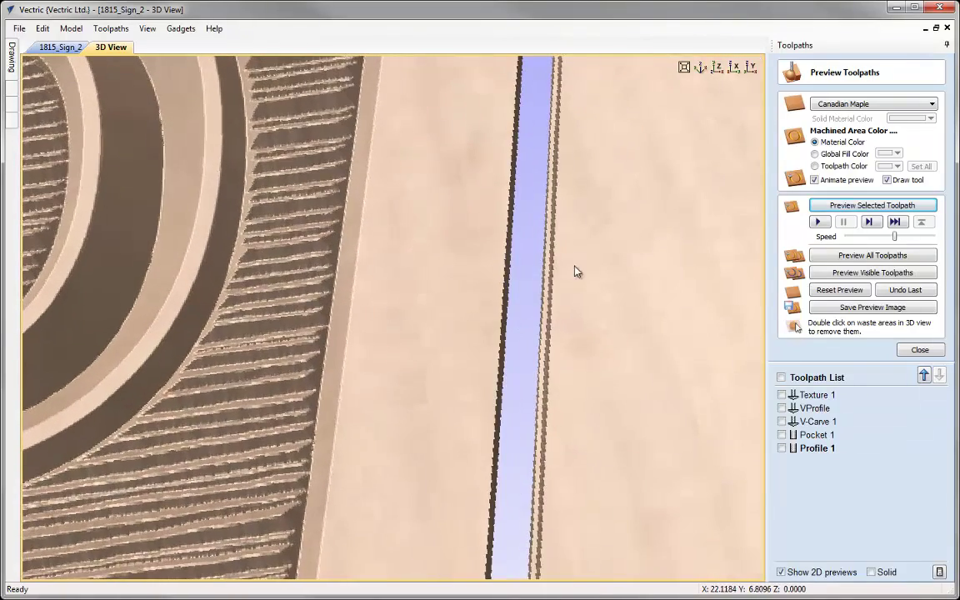
{"action": "left_click", "coordinate": [699, 68]}
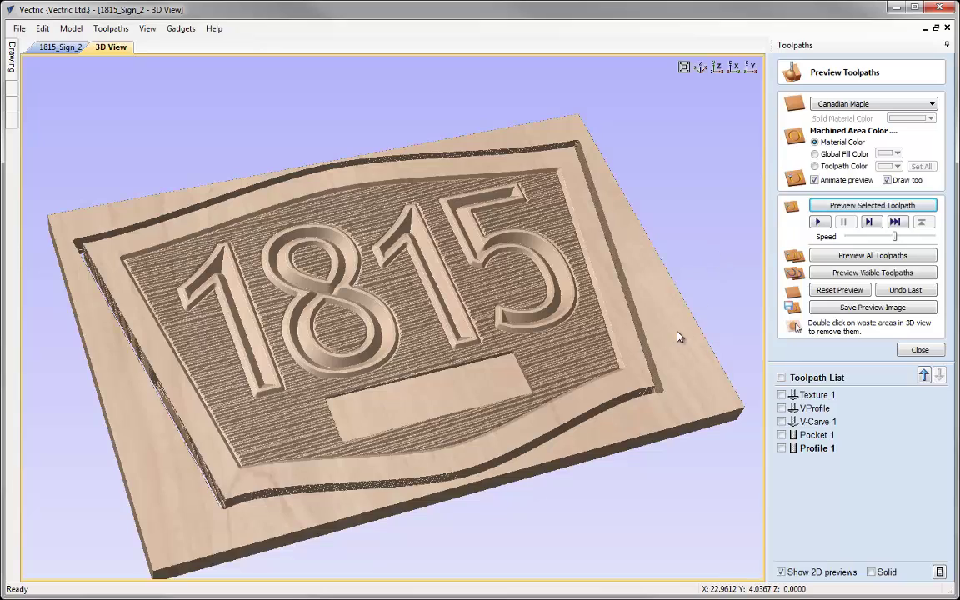
- Remove the waste material around the sign from the 3D preview and close the toolpath preview
{"action": "left_click_drag", "start_coordinate": [679, 336], "coordinate": [690, 461]}
{"action": "left_click_drag", "start_coordinate": [510, 424], "coordinate": [627, 398]}
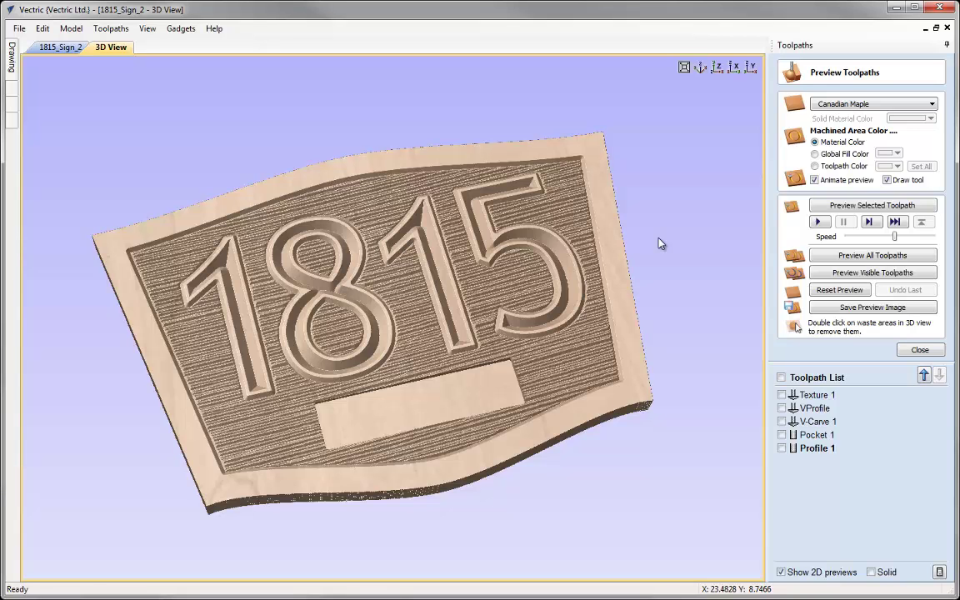
{"action": "left_click", "coordinate": [919, 349]}
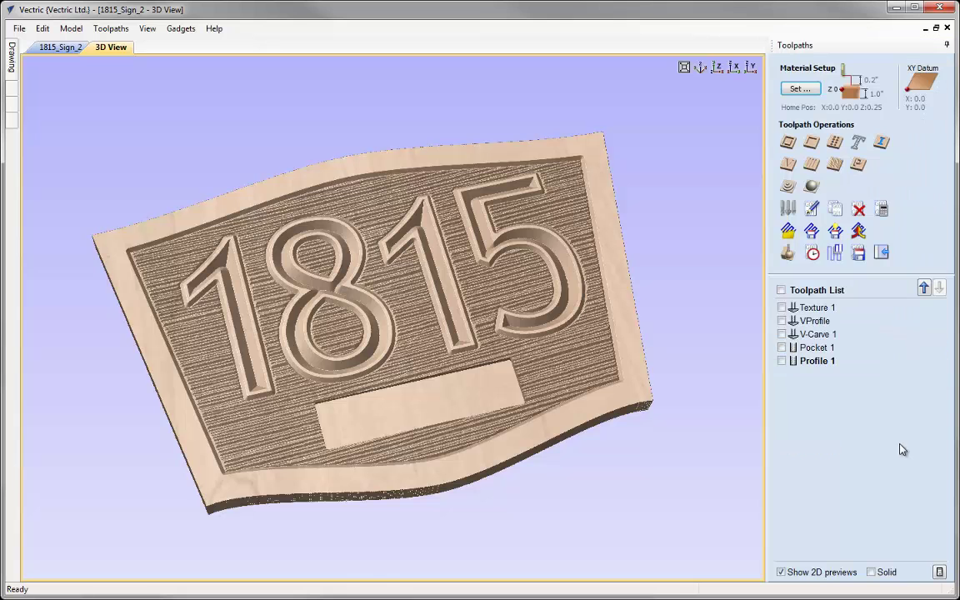
- Show the Texture 1, VProfile and V-Carve 1 toolpaths and check their estimated machining times in the toolpaths summary
{"action": "left_click", "coordinate": [781, 307]}
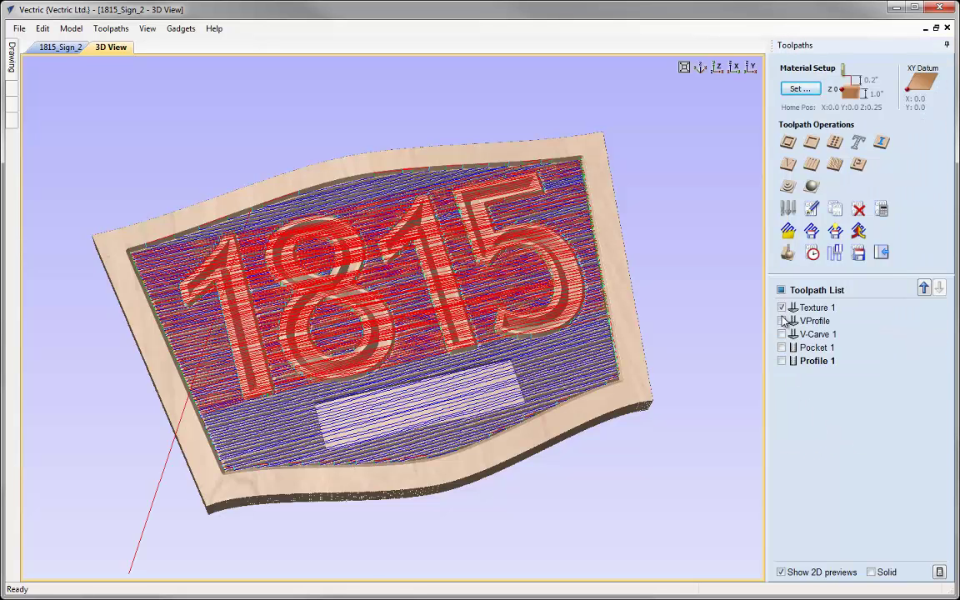
{"action": "left_click", "coordinate": [781, 320]}
{"action": "left_click", "coordinate": [782, 334]}
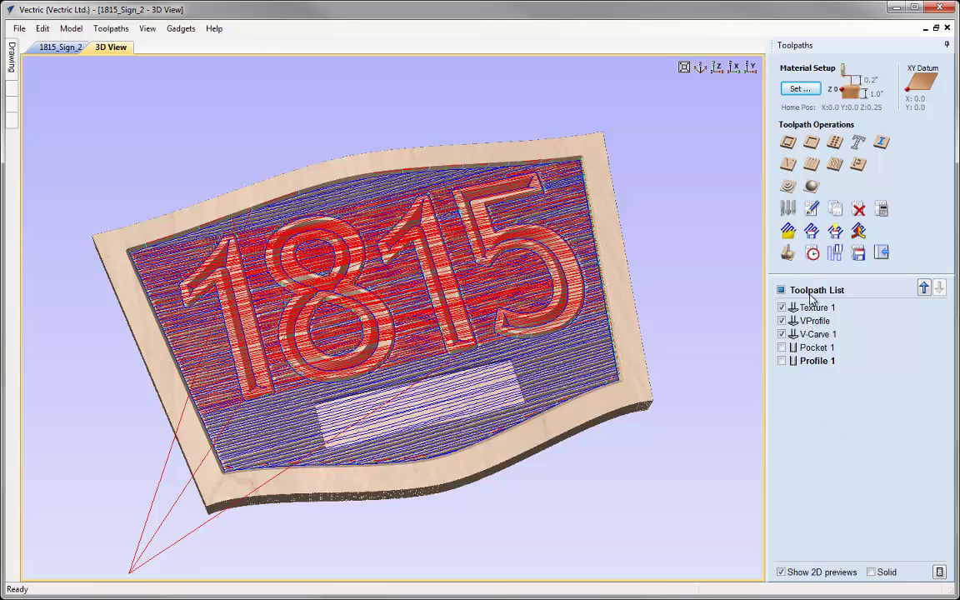
{"action": "left_click", "coordinate": [812, 254]}
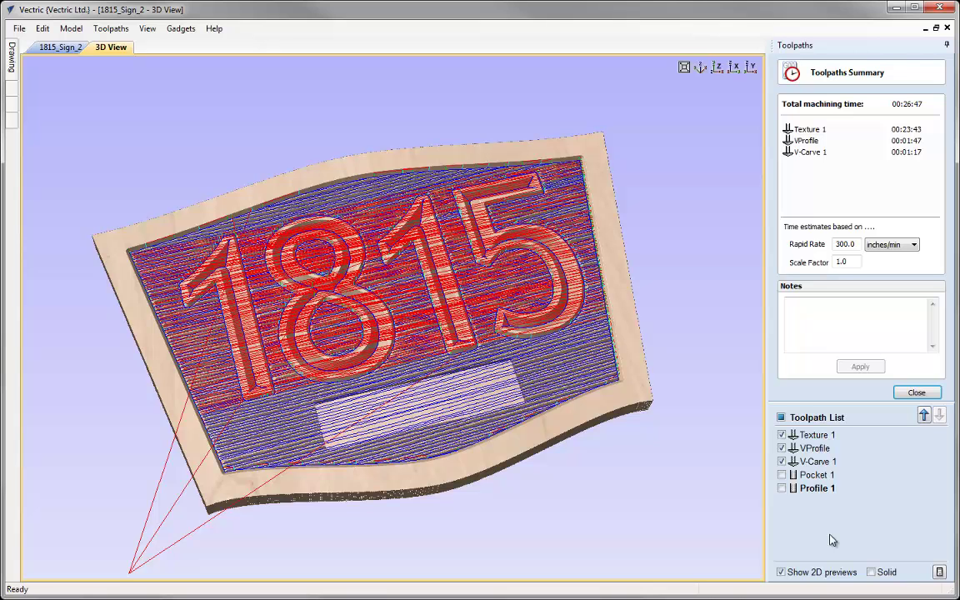
- Include Pocket 1 and Profile 1 in the time estimate, then hide all toolpaths and close the summary
{"action": "left_click", "coordinate": [781, 474]}
{"action": "left_click", "coordinate": [781, 487]}
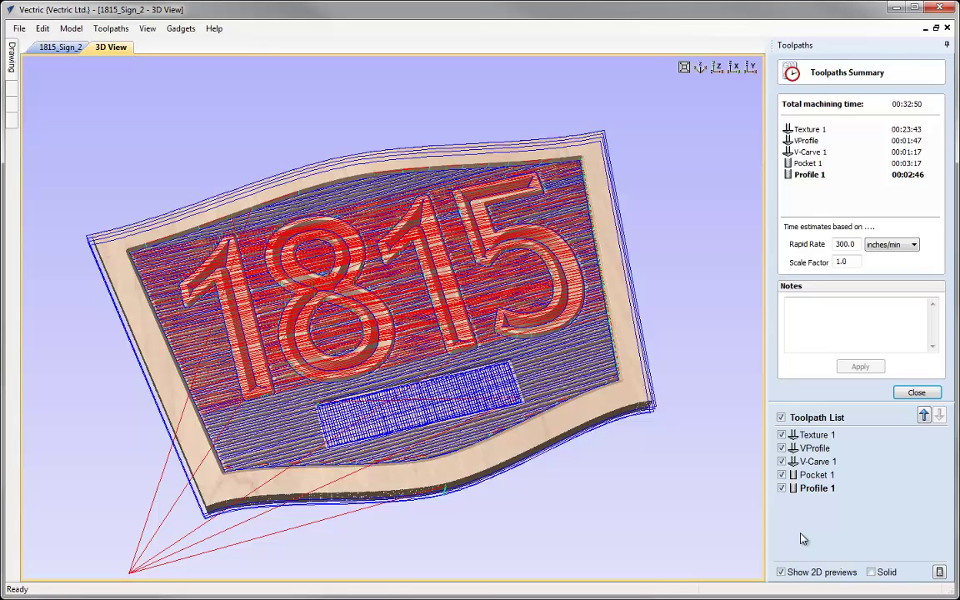
{"action": "left_click", "coordinate": [781, 418]}
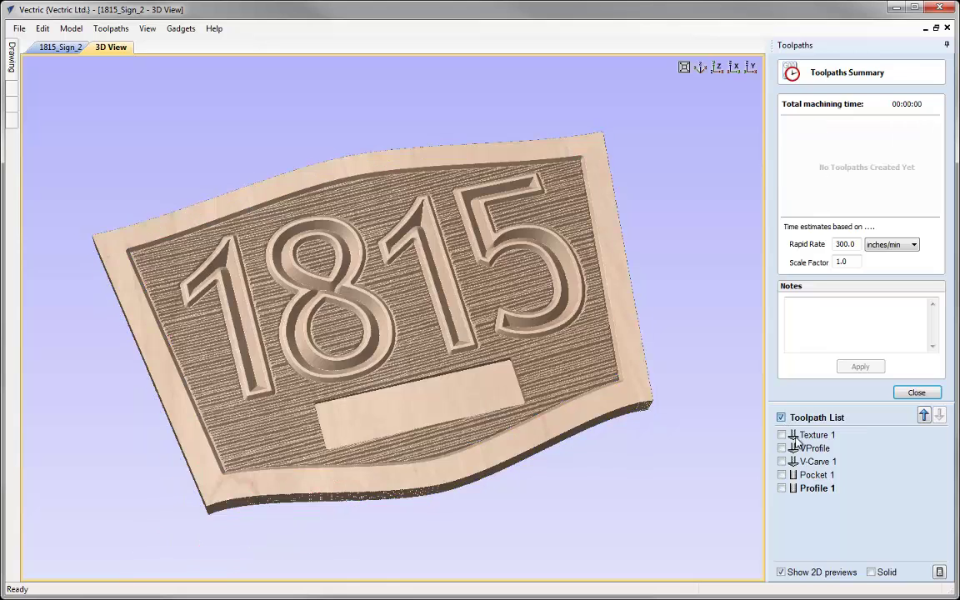
{"action": "left_click", "coordinate": [899, 391]}
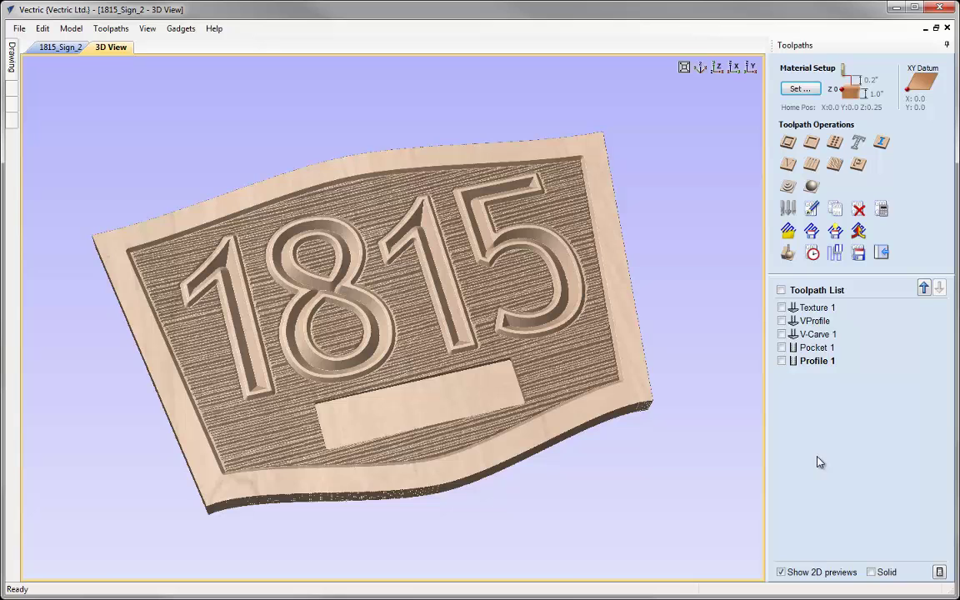
- Save the project as 1815_Sign_3 and create its job sheet as 1815_Sign_3_Summary.html in the WhatsNewV8_Files folder
{"action": "key", "text": "ctrl+s"}
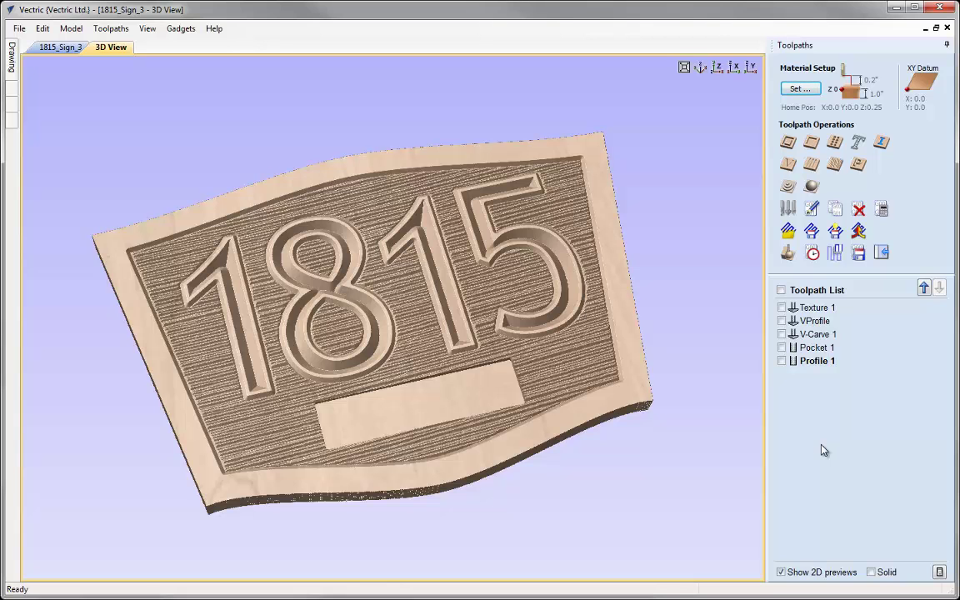
{"action": "left_click", "coordinate": [111, 28]}
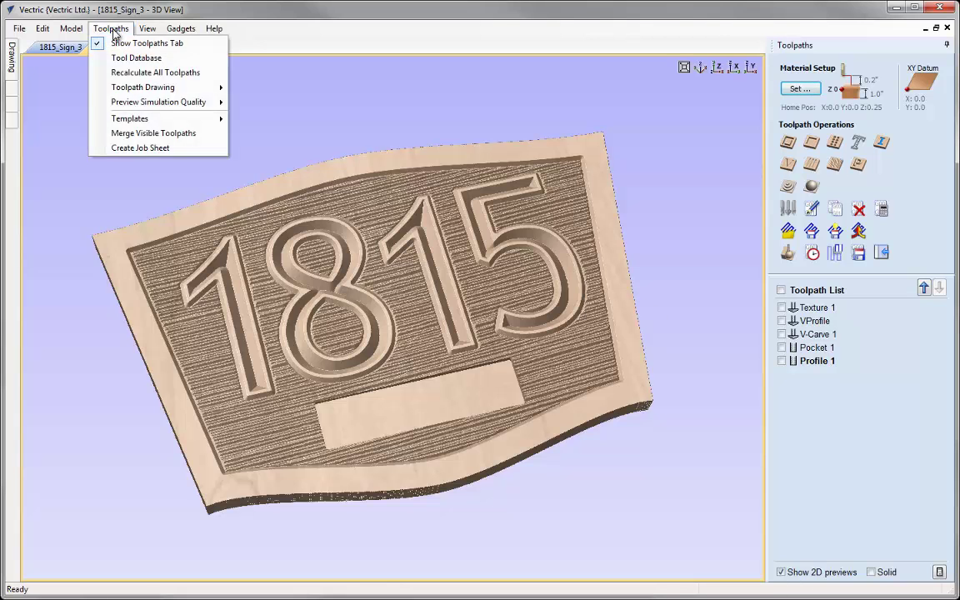
{"action": "left_click", "coordinate": [195, 148]}
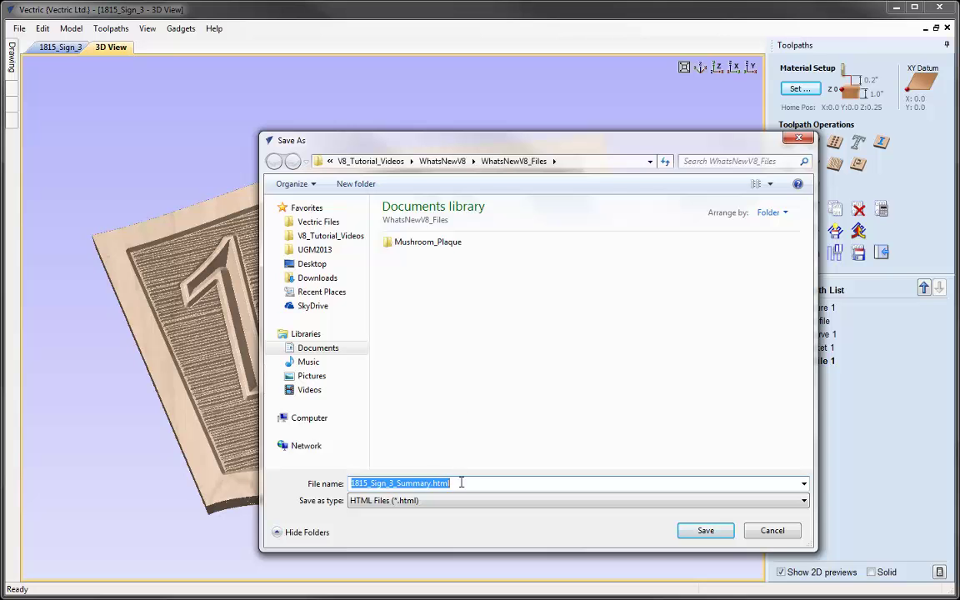
{"action": "left_click", "coordinate": [706, 532]}
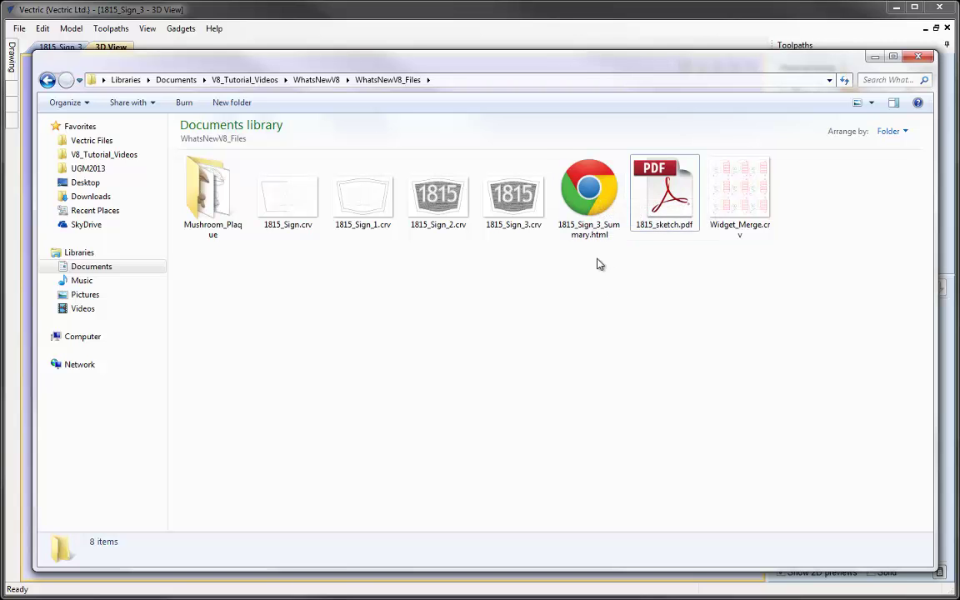
- Open 1815_Sign_3_Summary.html in Chrome, review its layout, material setup, toolpath details and print option, and close it
{"action": "double_click", "coordinate": [588, 193]}
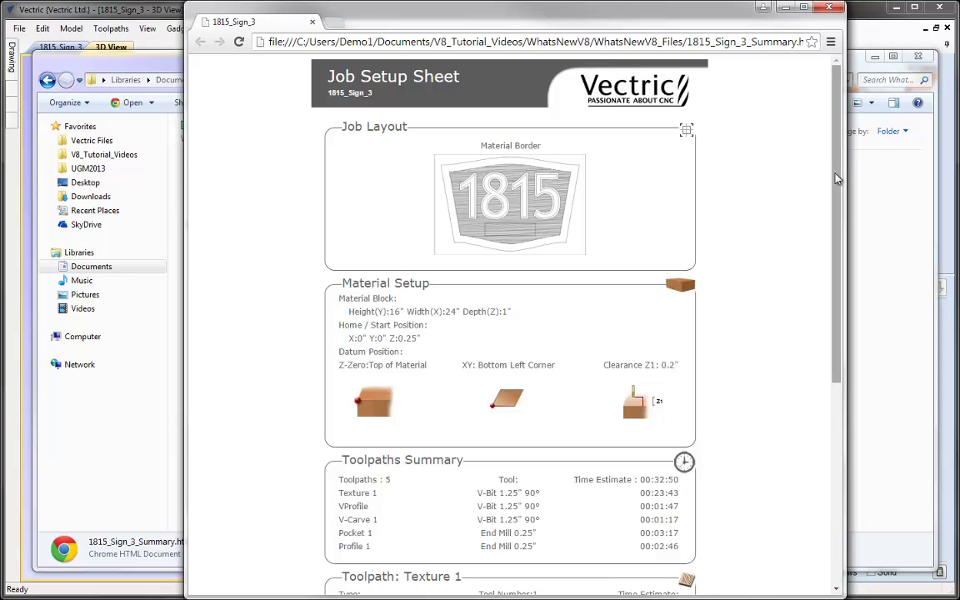
{"action": "scroll", "coordinate": [407, 246], "scroll_direction": "down", "scroll_amount": 3}
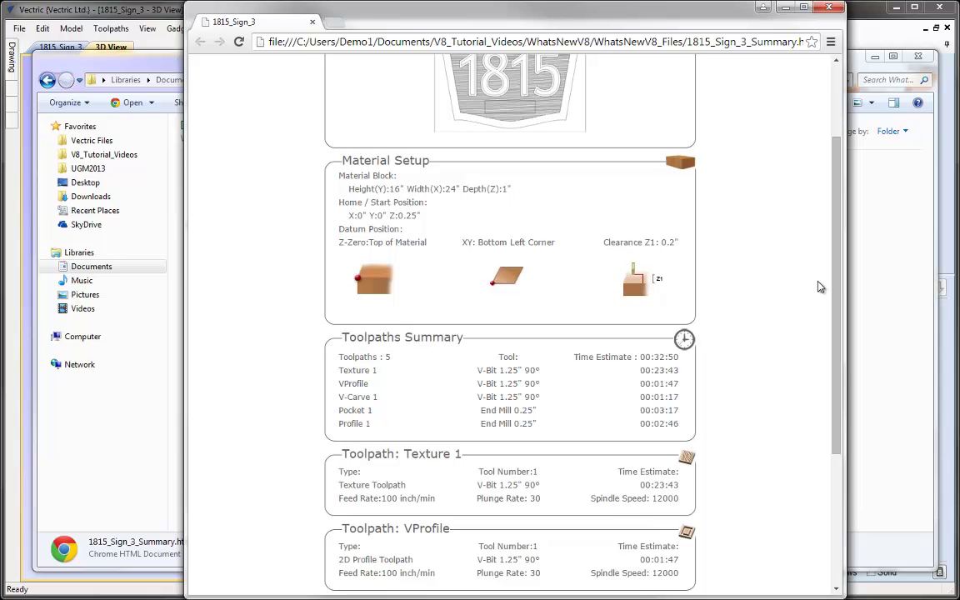
{"action": "left_click_drag", "start_coordinate": [837, 285], "coordinate": [842, 409]}
{"action": "left_click_drag", "start_coordinate": [831, 336], "coordinate": [749, 341]}
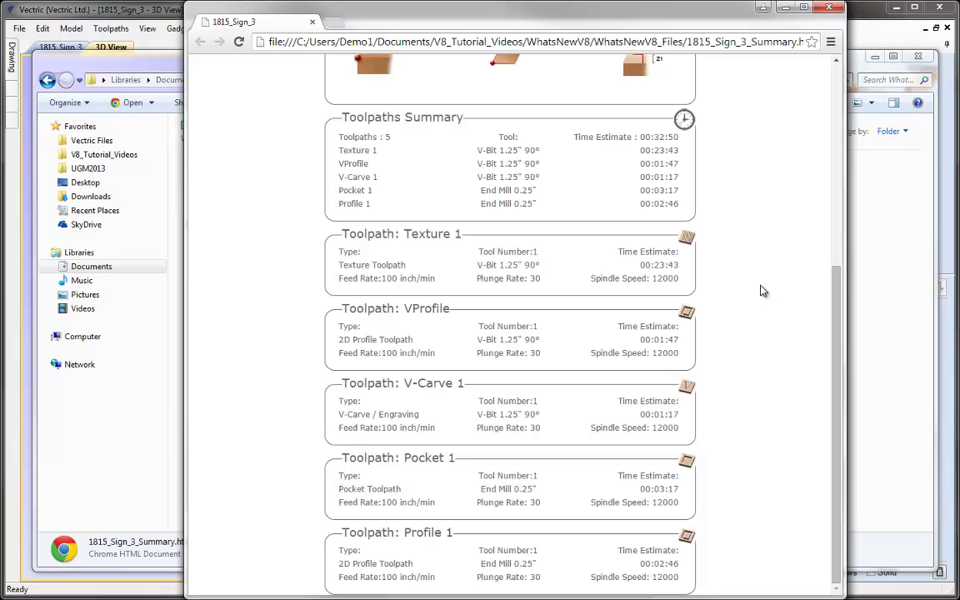
{"action": "left_click_drag", "start_coordinate": [834, 283], "coordinate": [829, 80]}
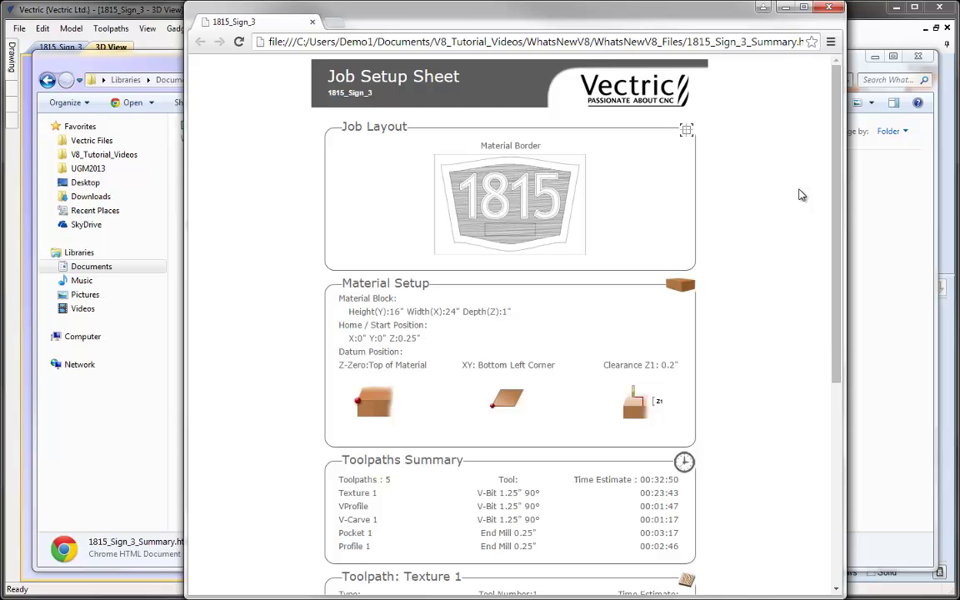
{"action": "left_click", "coordinate": [831, 41]}
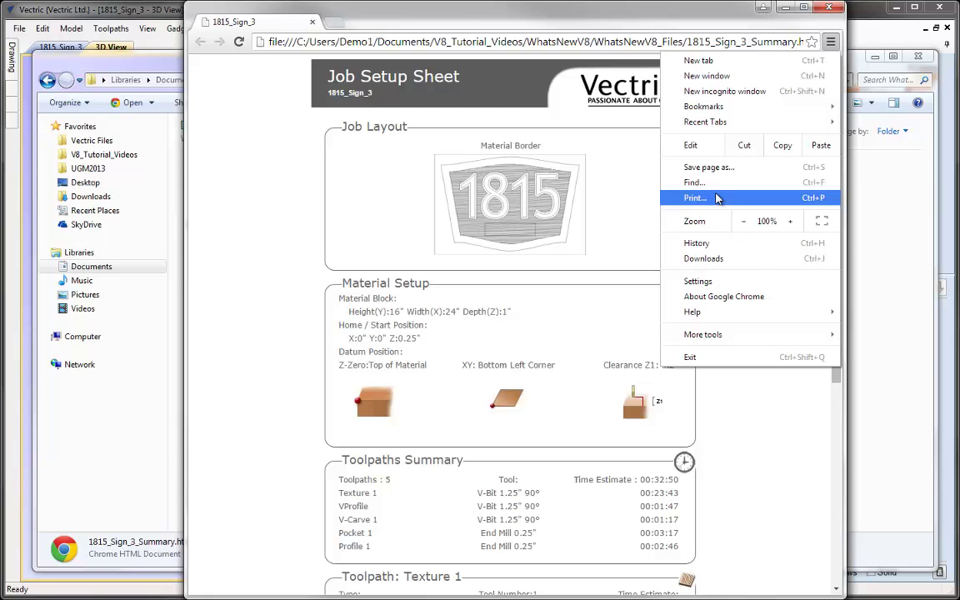
{"action": "left_click", "coordinate": [776, 416]}
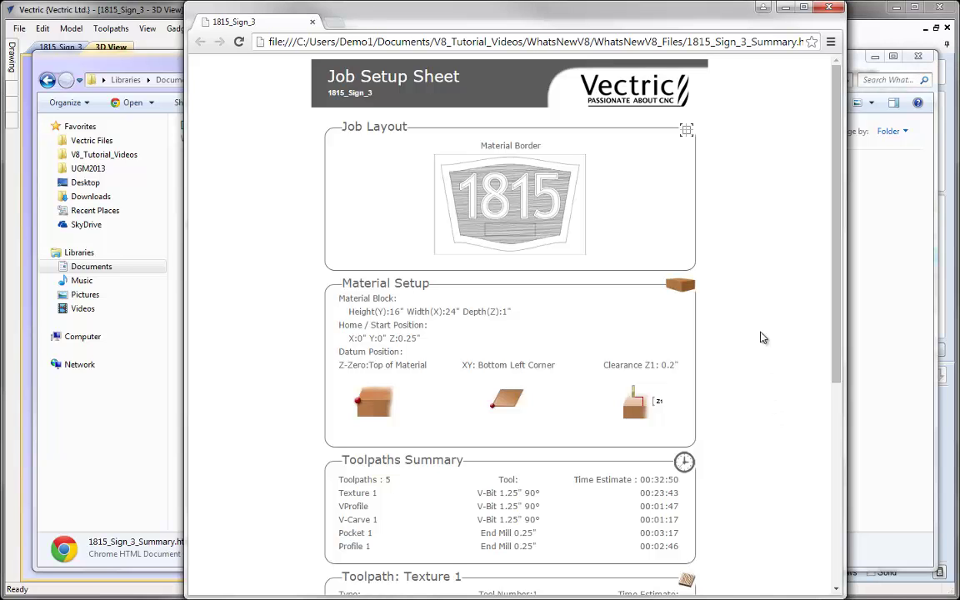
{"action": "left_click", "coordinate": [829, 7]}
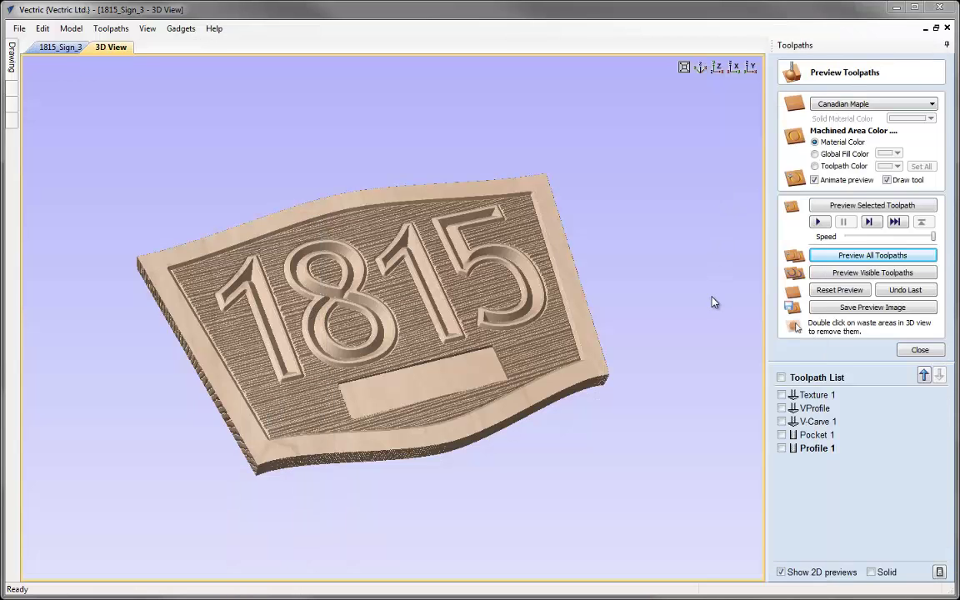
- Open Widget_Merge.crv from the WhatsNewV8_Files folder
{"action": "left_click", "coordinate": [19, 28]}
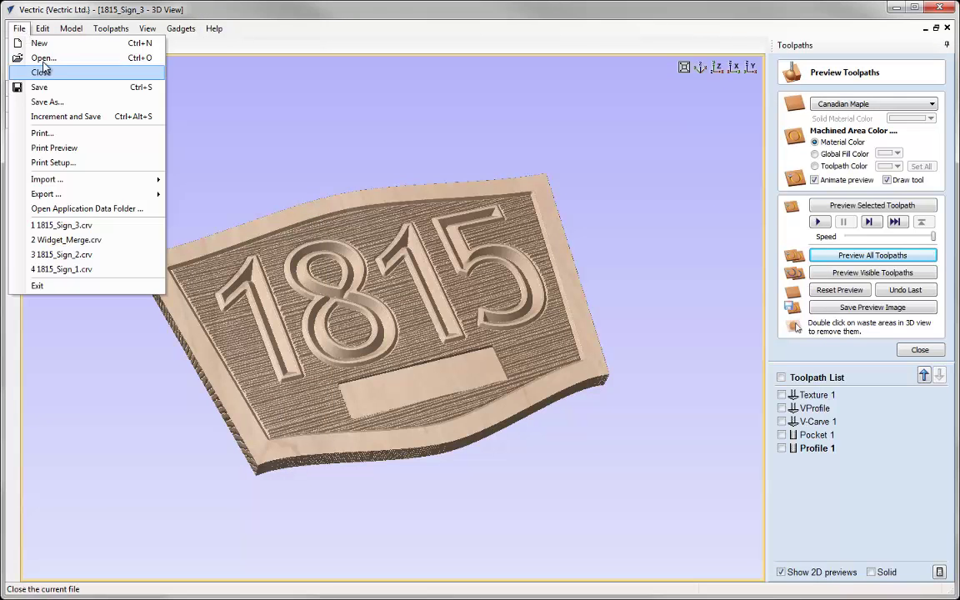
{"action": "left_click", "coordinate": [43, 58]}
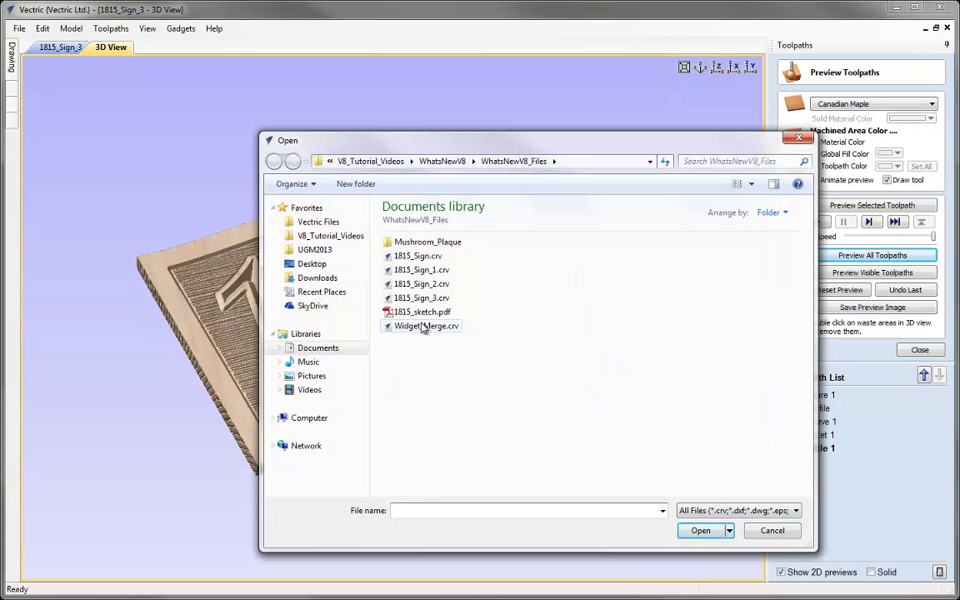
{"action": "left_click", "coordinate": [423, 327]}
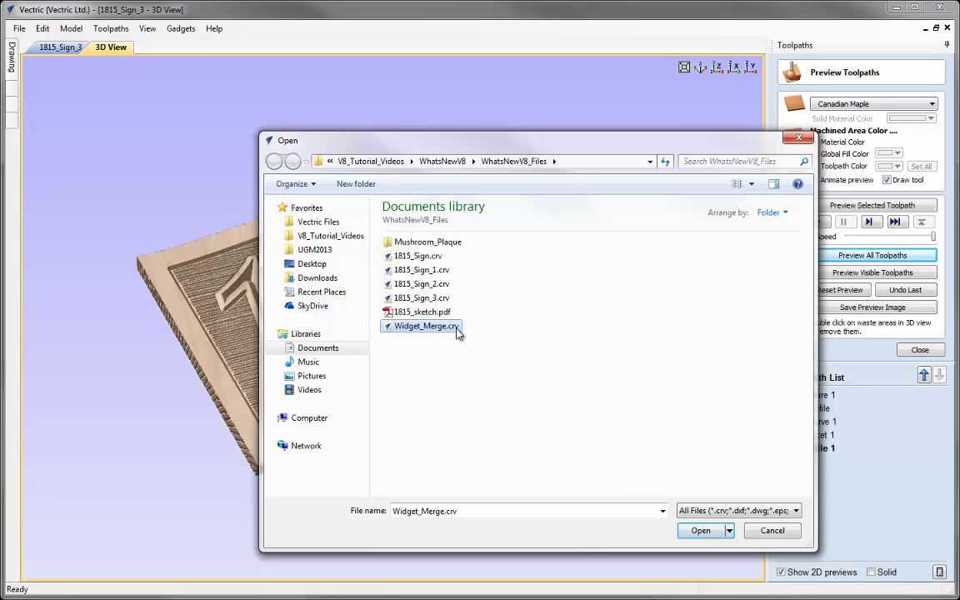
{"action": "left_click", "coordinate": [704, 530]}
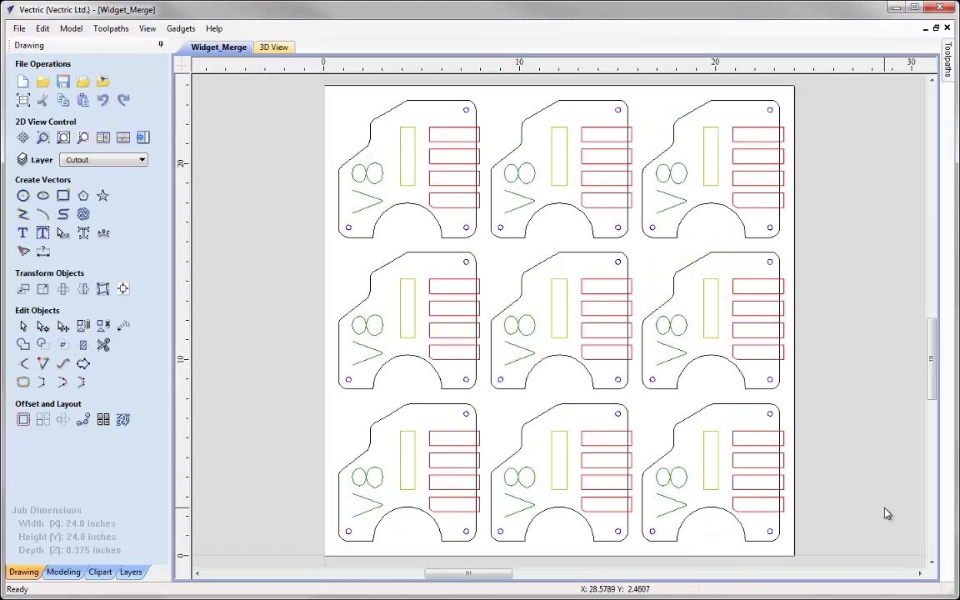
- Show the toolpath tools with tiled 2D and 3D views, display all widget toolpaths, and examine them and their tool details in isometric view
{"action": "left_click", "coordinate": [142, 138]}
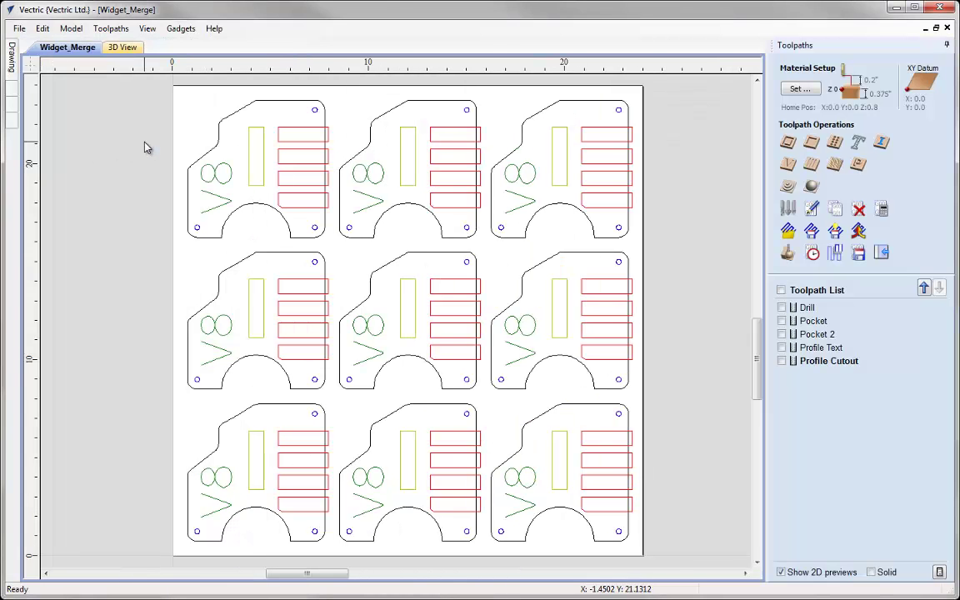
{"action": "key", "text": "F4"}
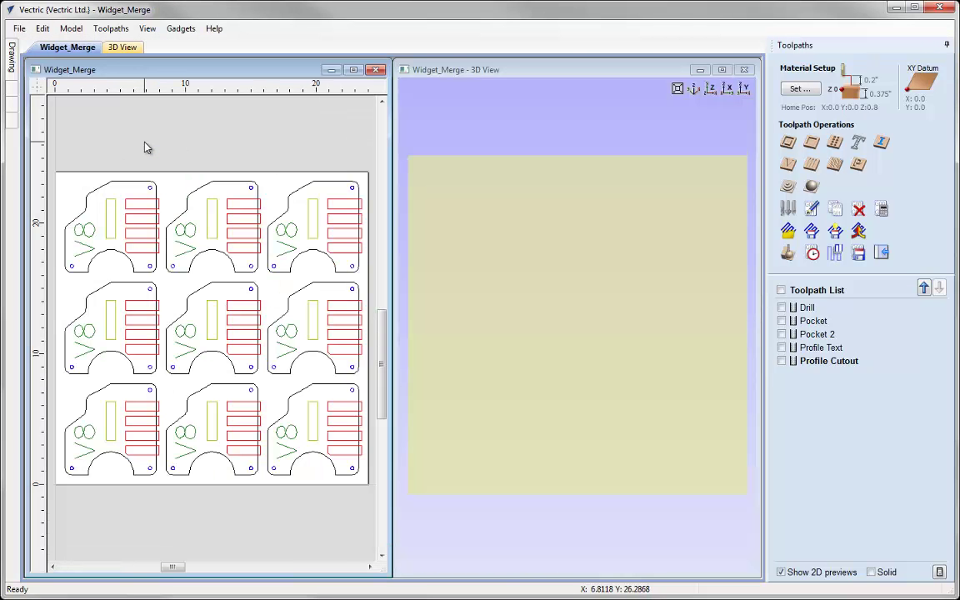
{"action": "left_click", "coordinate": [781, 291]}
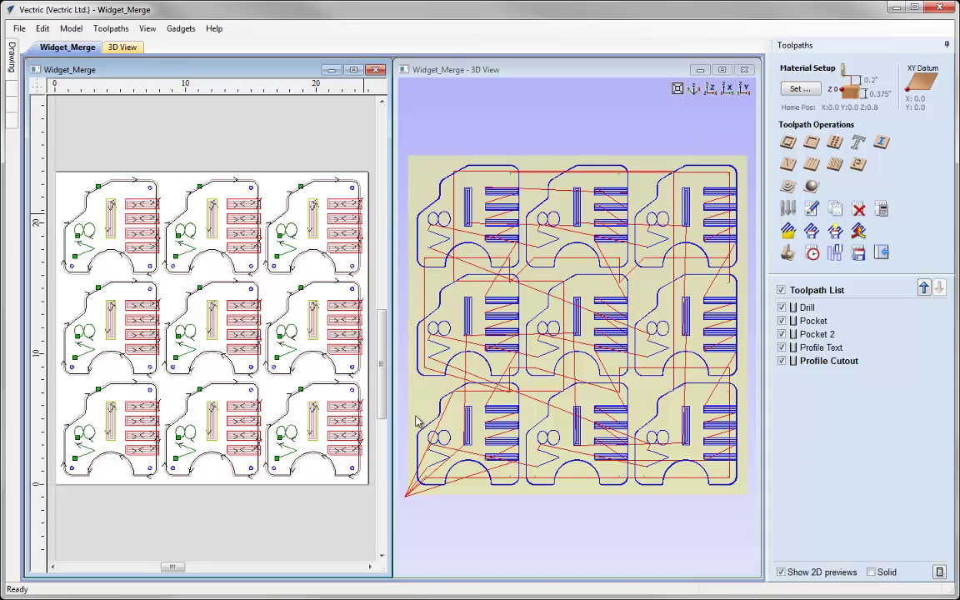
{"action": "left_click_drag", "start_coordinate": [547, 479], "coordinate": [534, 343]}
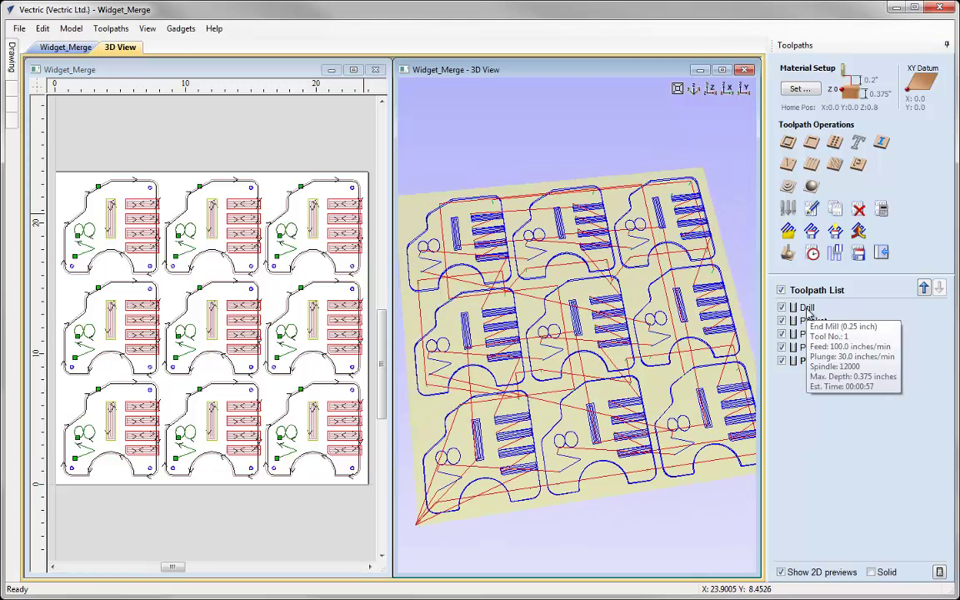
{"action": "mouse_move", "coordinate": [814, 339]}
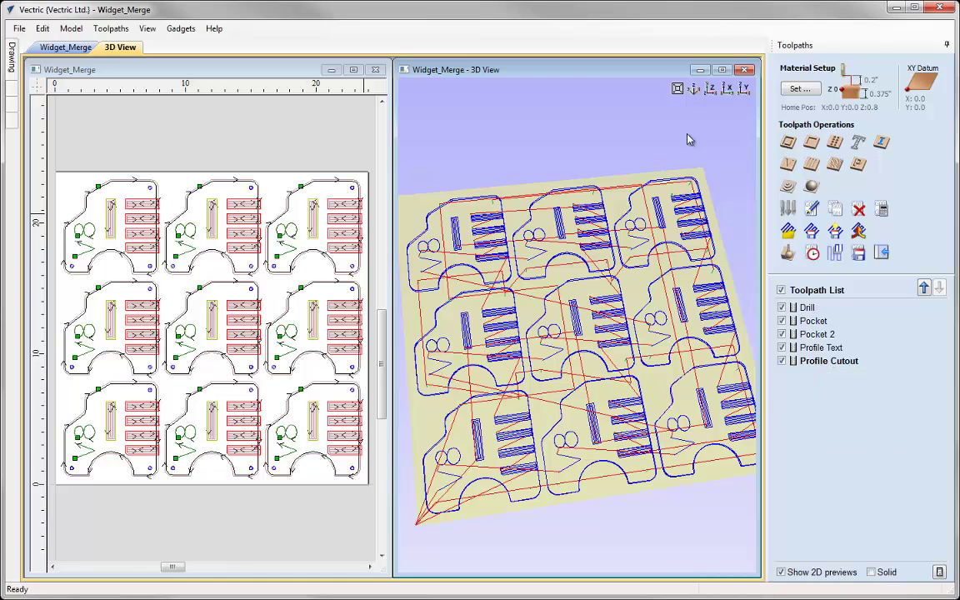
{"action": "left_click", "coordinate": [693, 89]}
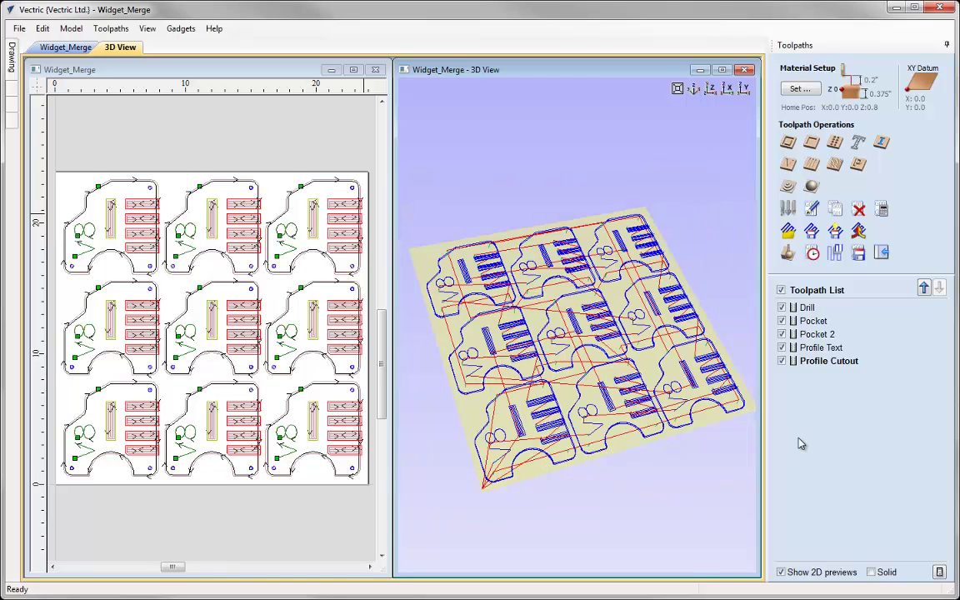
- Run an animated preview of all toolpaths at reduced speed in the maximized 3D view, then reset and close the preview
{"action": "left_click", "coordinate": [722, 70]}
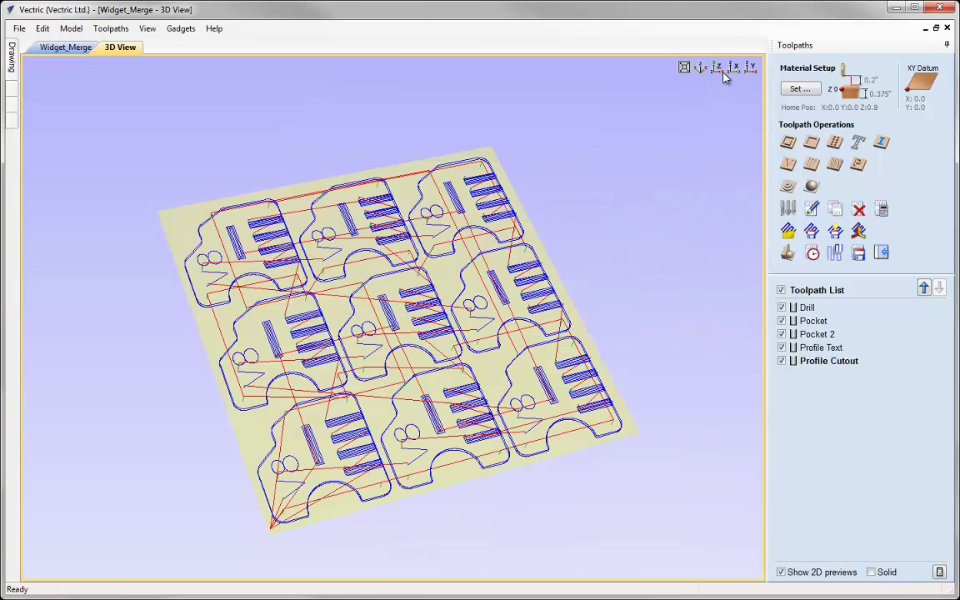
{"action": "left_click", "coordinate": [787, 253]}
{"action": "left_click_drag", "start_coordinate": [931, 237], "coordinate": [866, 239]}
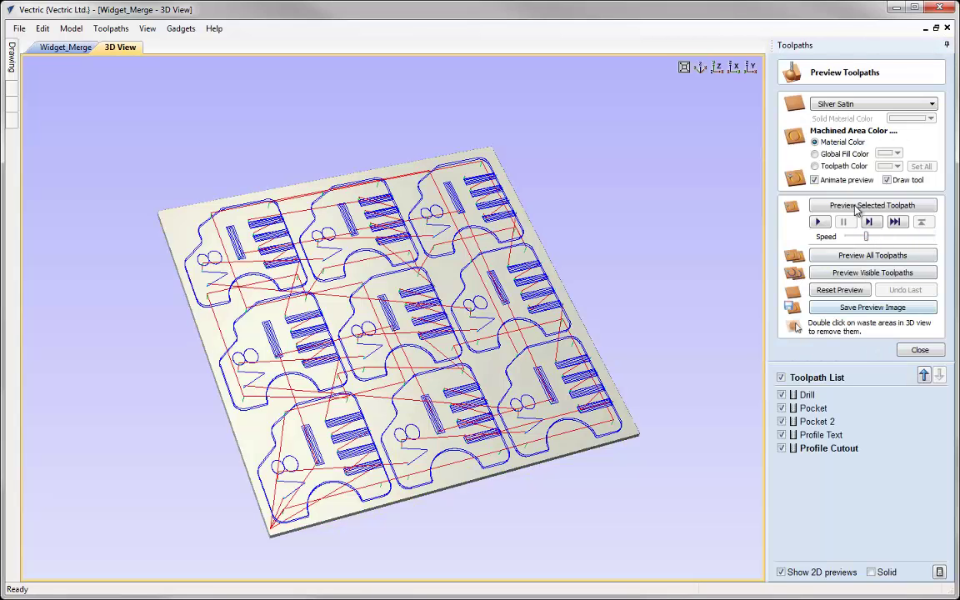
{"action": "left_click", "coordinate": [857, 260]}
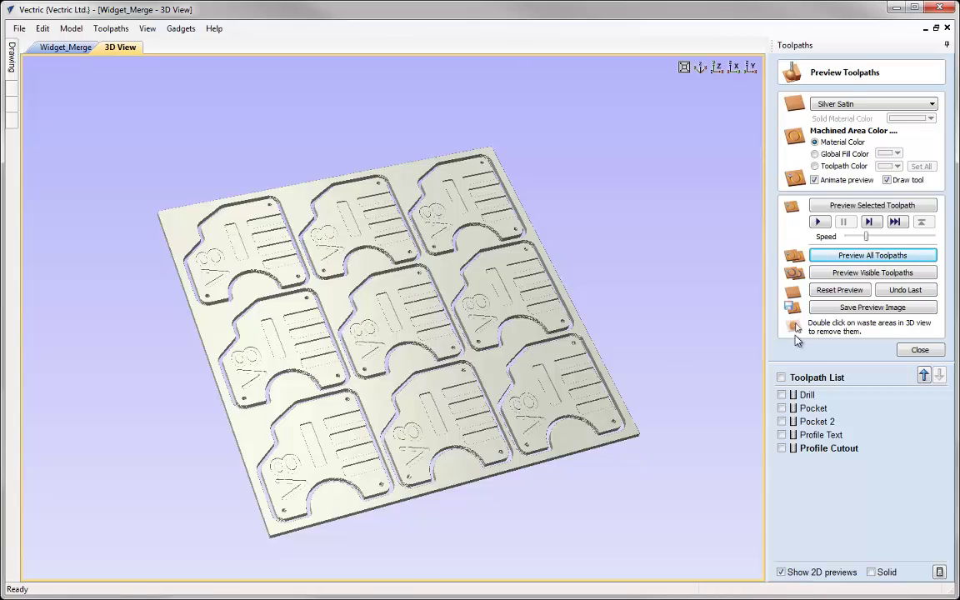
{"action": "left_click", "coordinate": [848, 292]}
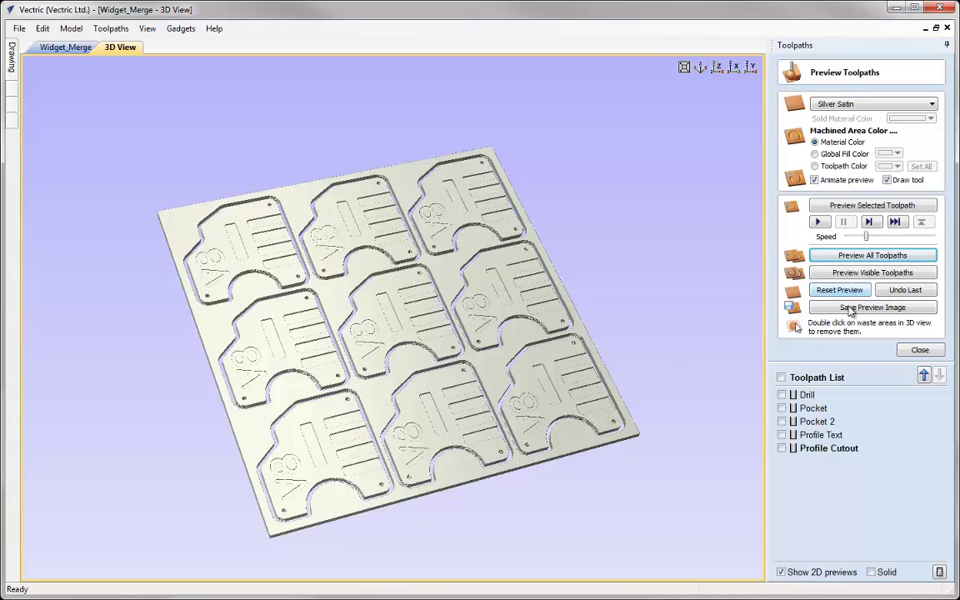
{"action": "left_click", "coordinate": [920, 351]}
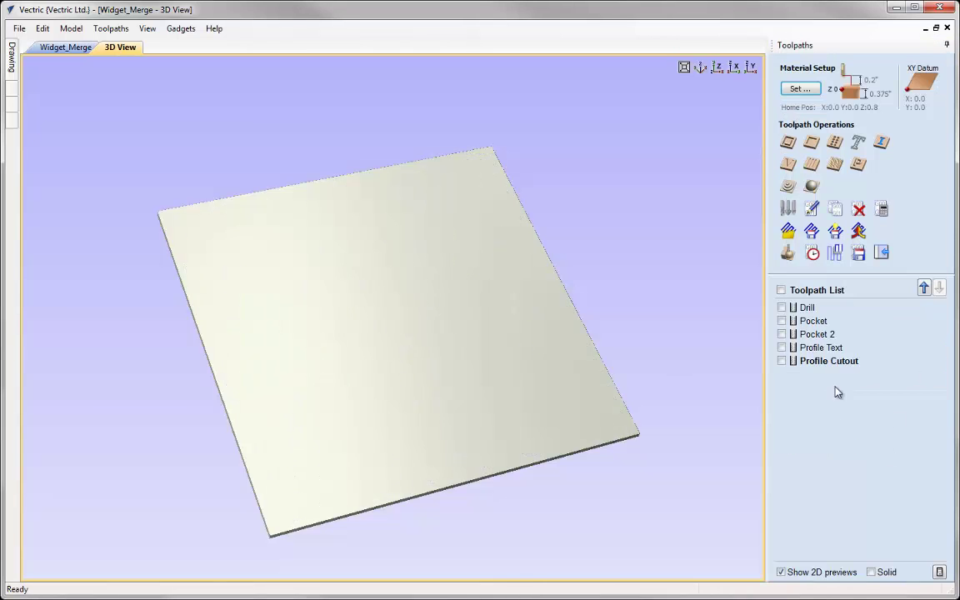
- Merge all five toolpaths by part with Shortest Path ordering, naming the result Merged Toolpath
{"action": "left_click", "coordinate": [780, 291]}
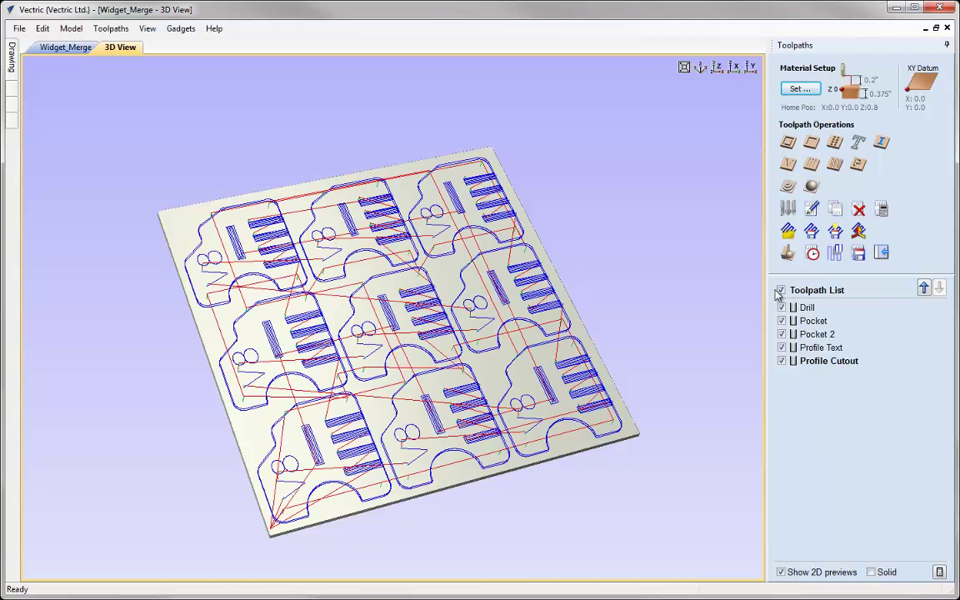
{"action": "left_click", "coordinate": [858, 233]}
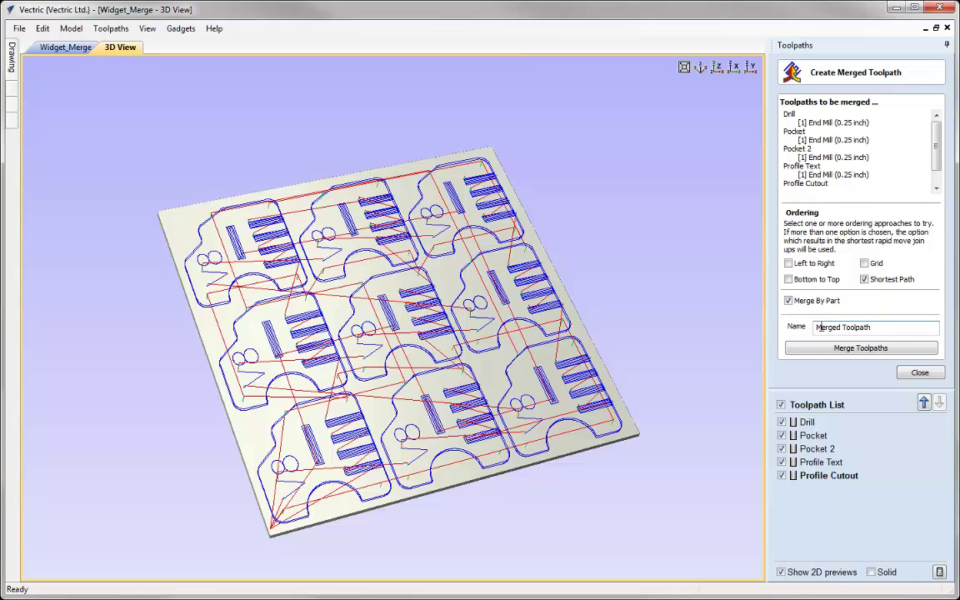
{"action": "left_click", "coordinate": [853, 349]}
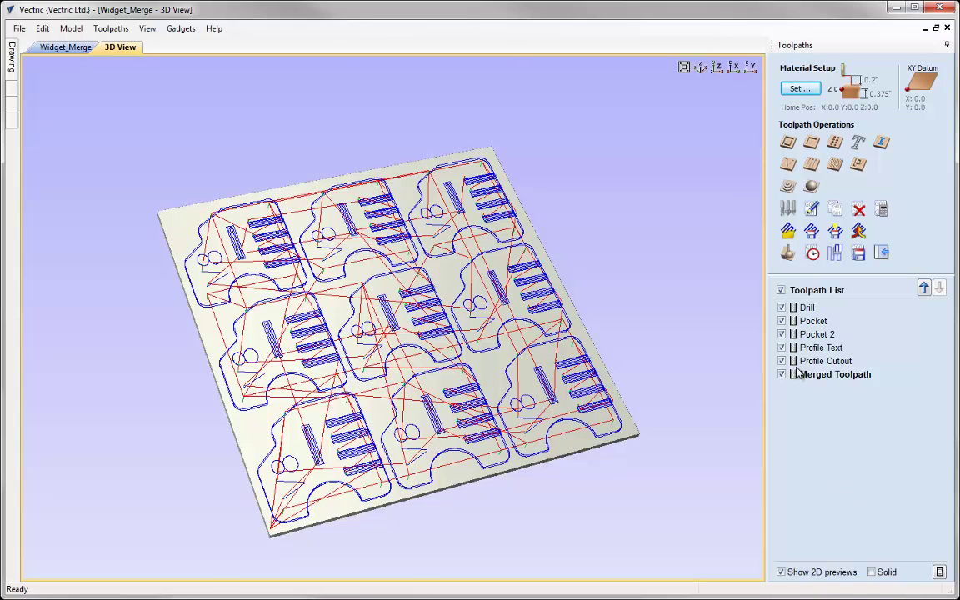
- Check the merged toolpath's tool details, display only that toolpath, and run its animated machining preview
{"action": "mouse_move", "coordinate": [800, 381]}
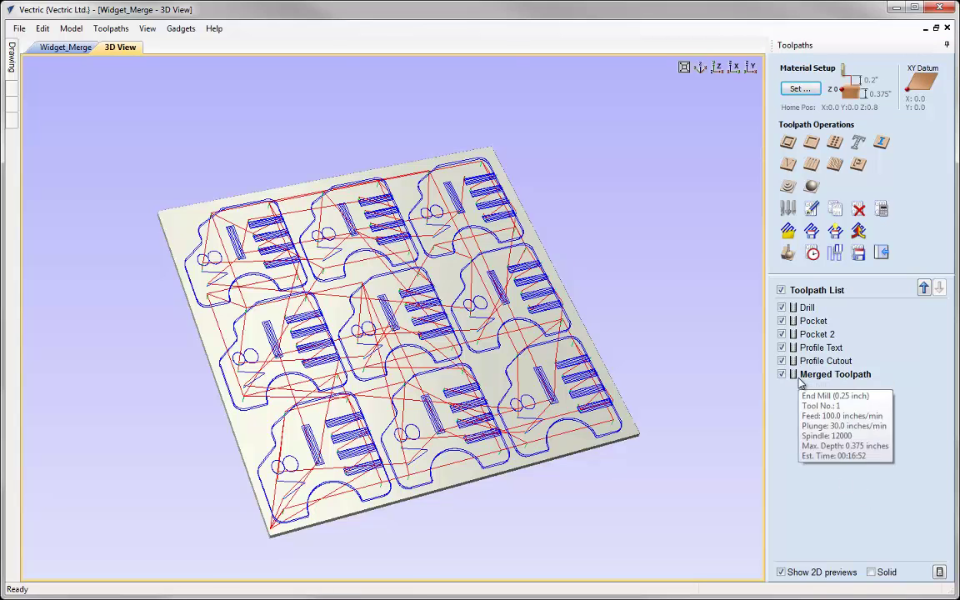
{"action": "left_click", "coordinate": [781, 290]}
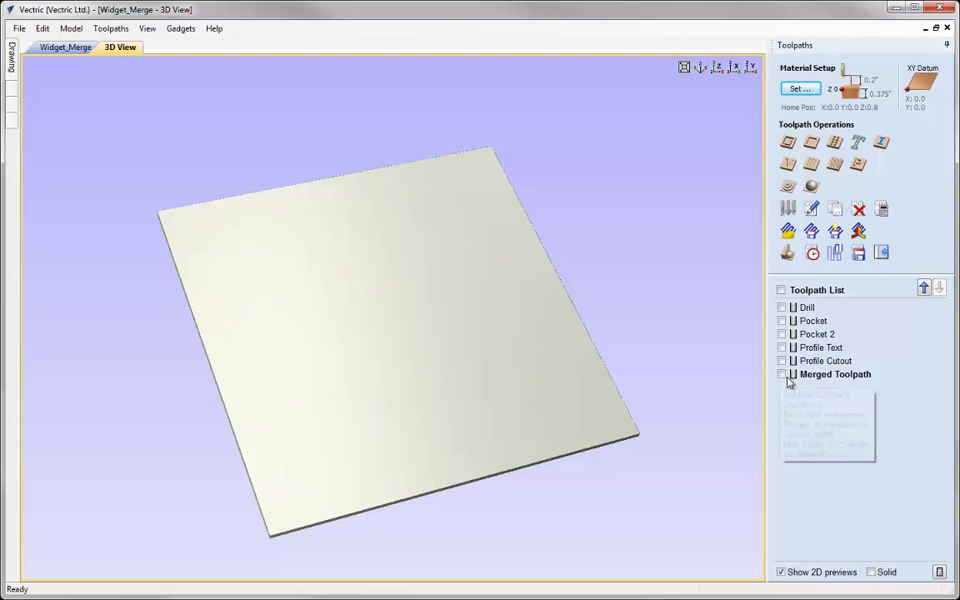
{"action": "left_click", "coordinate": [782, 374]}
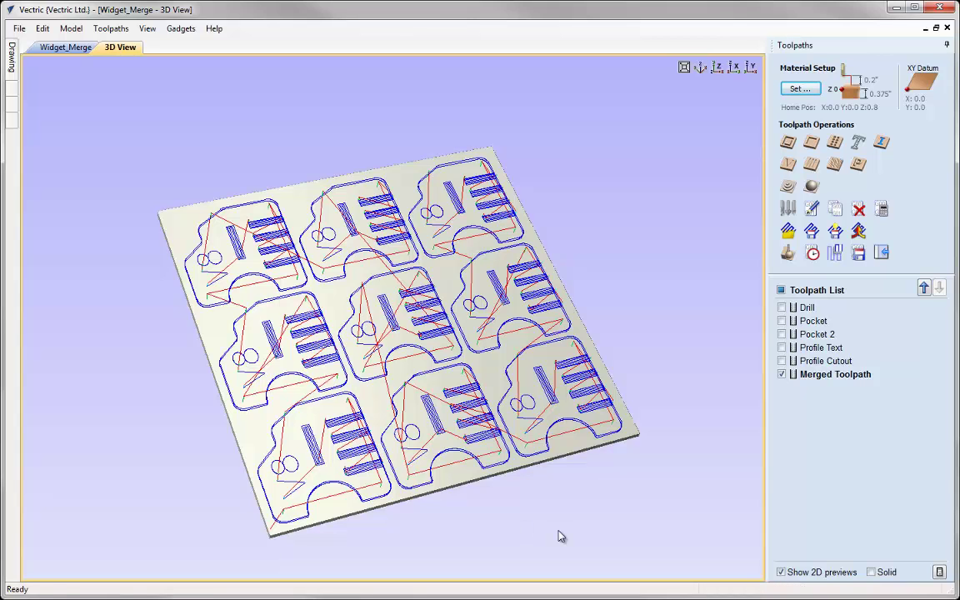
{"action": "left_click", "coordinate": [787, 252]}
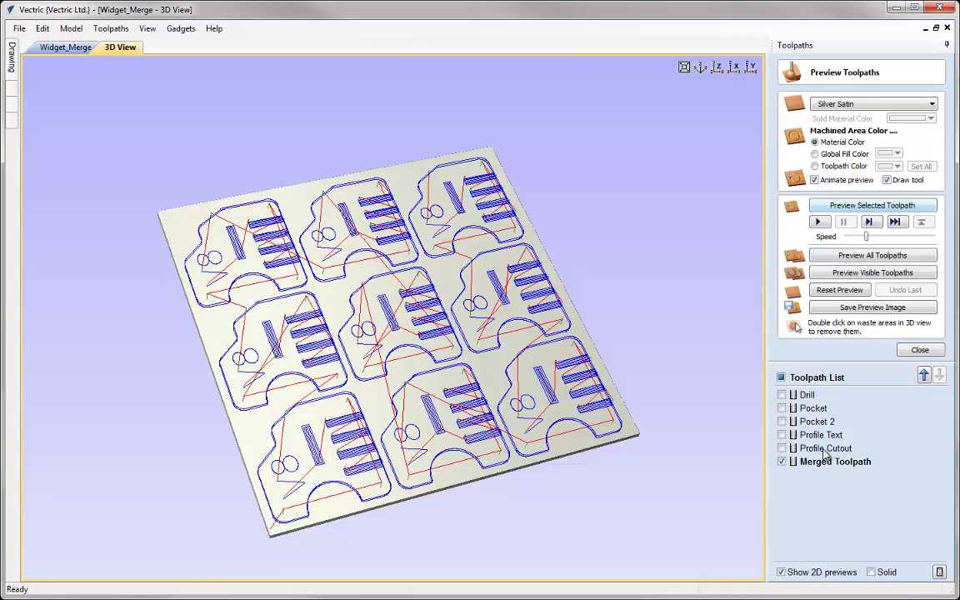
{"action": "left_click", "coordinate": [860, 208]}
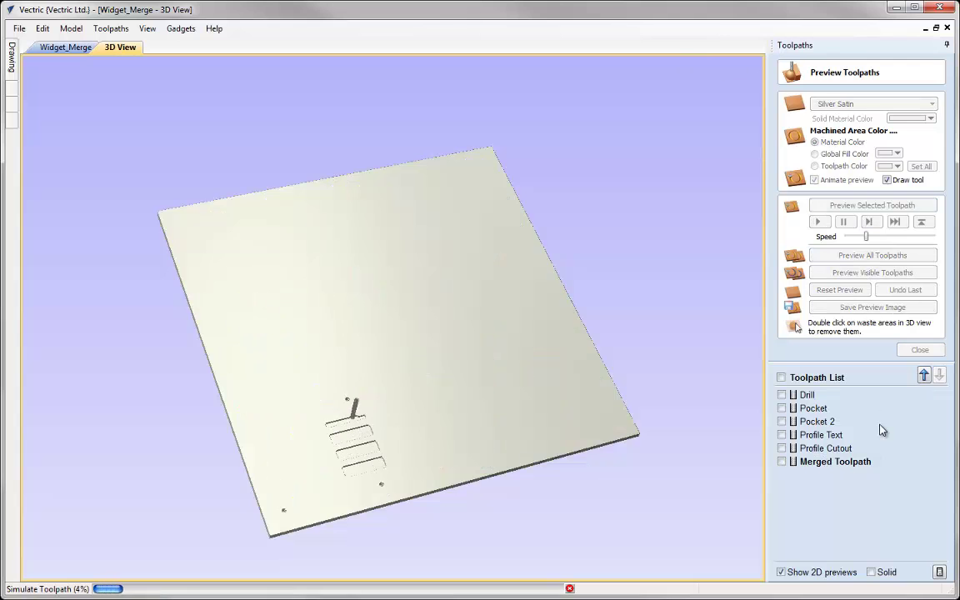